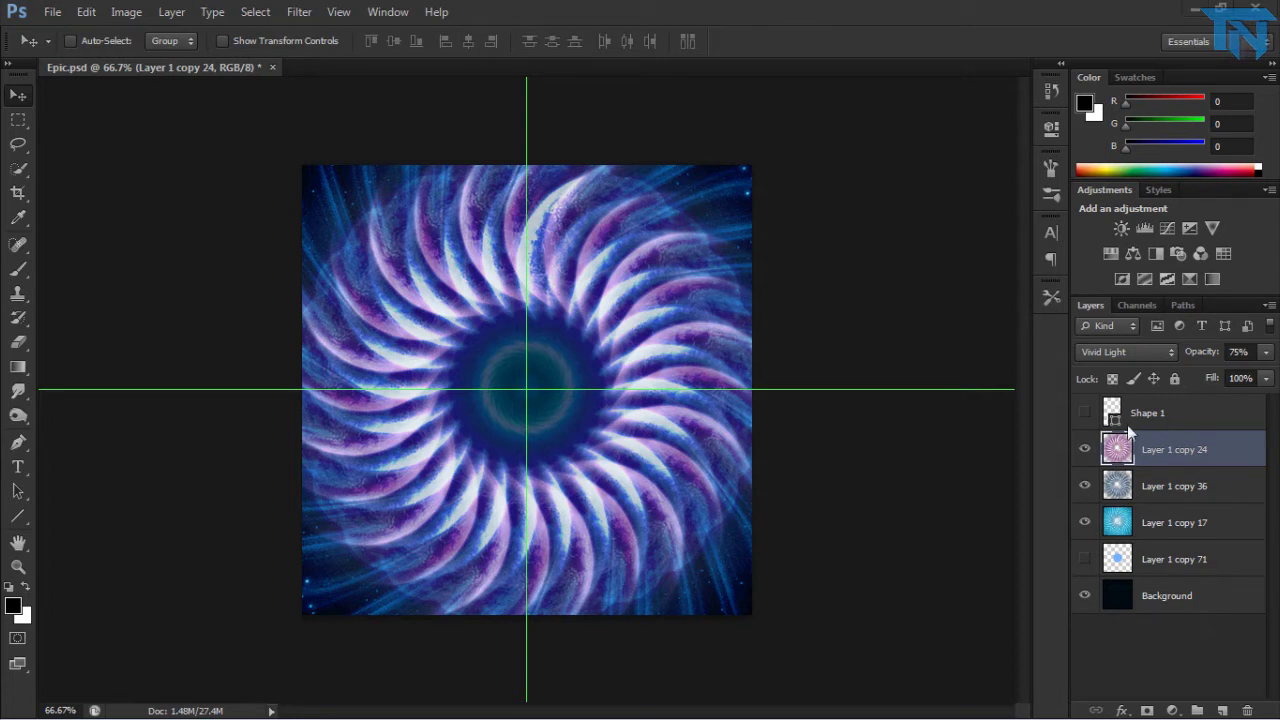
- Toggle the purple swirl layer to compare, then enter width and a 1200 px height for a new document
{"action": "left_click", "coordinate": [1085, 450]}
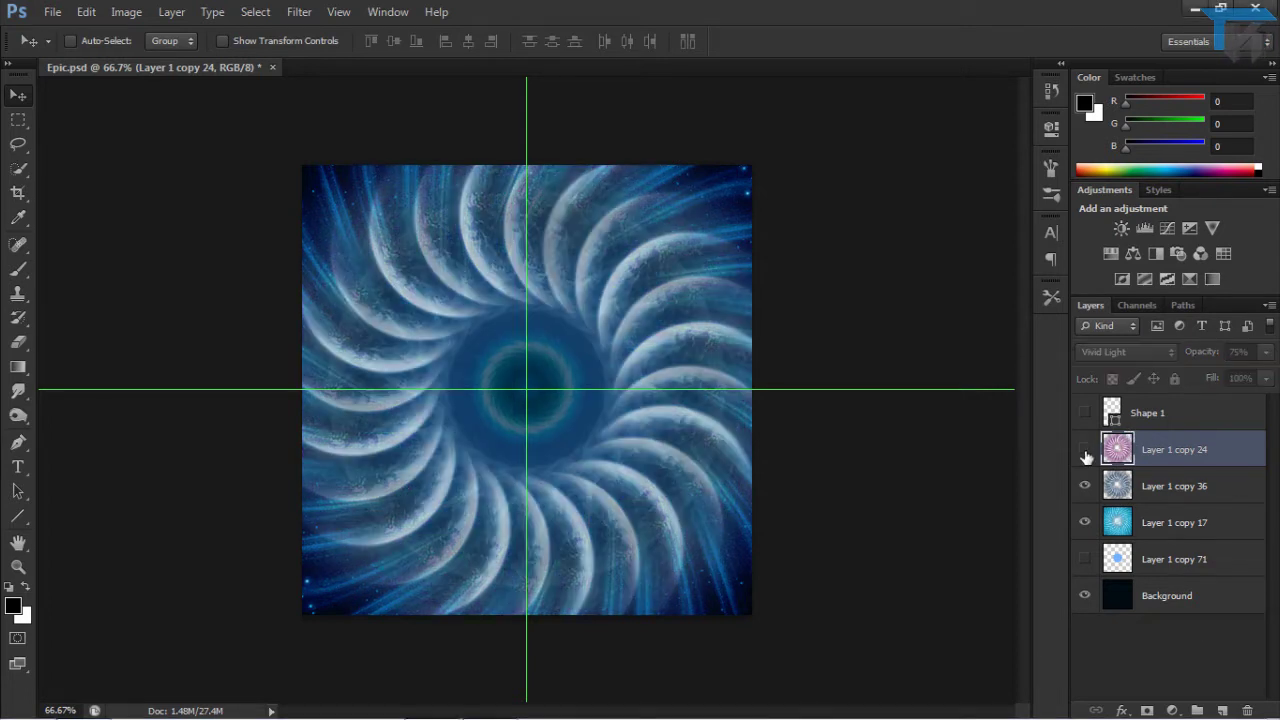
{"action": "left_click", "coordinate": [1085, 450]}
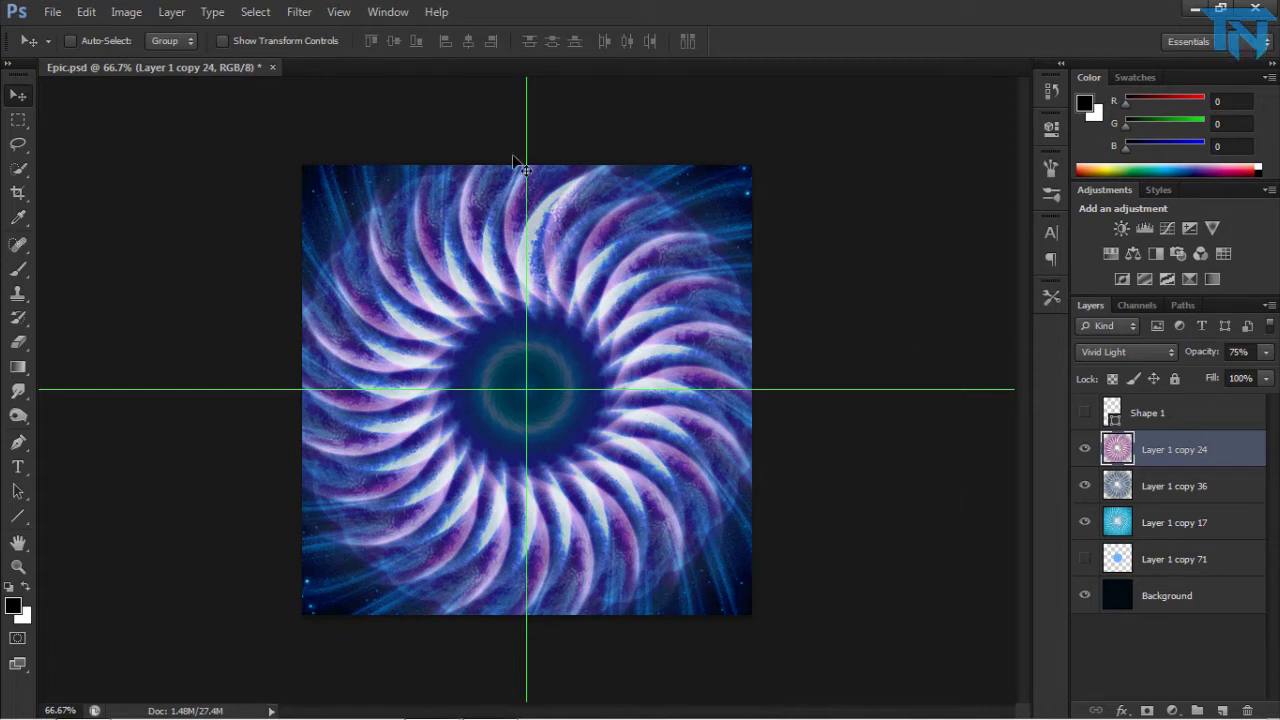
{"action": "left_click", "coordinate": [51, 12]}
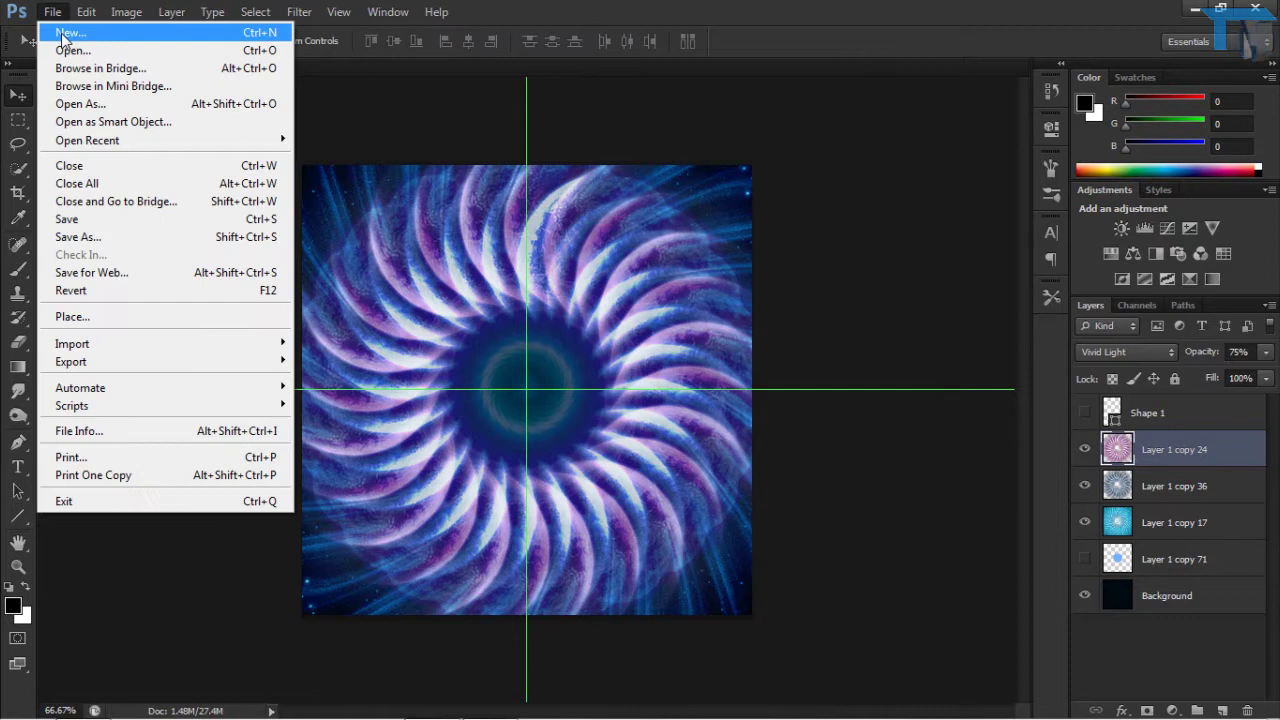
{"action": "left_click", "coordinate": [62, 35]}
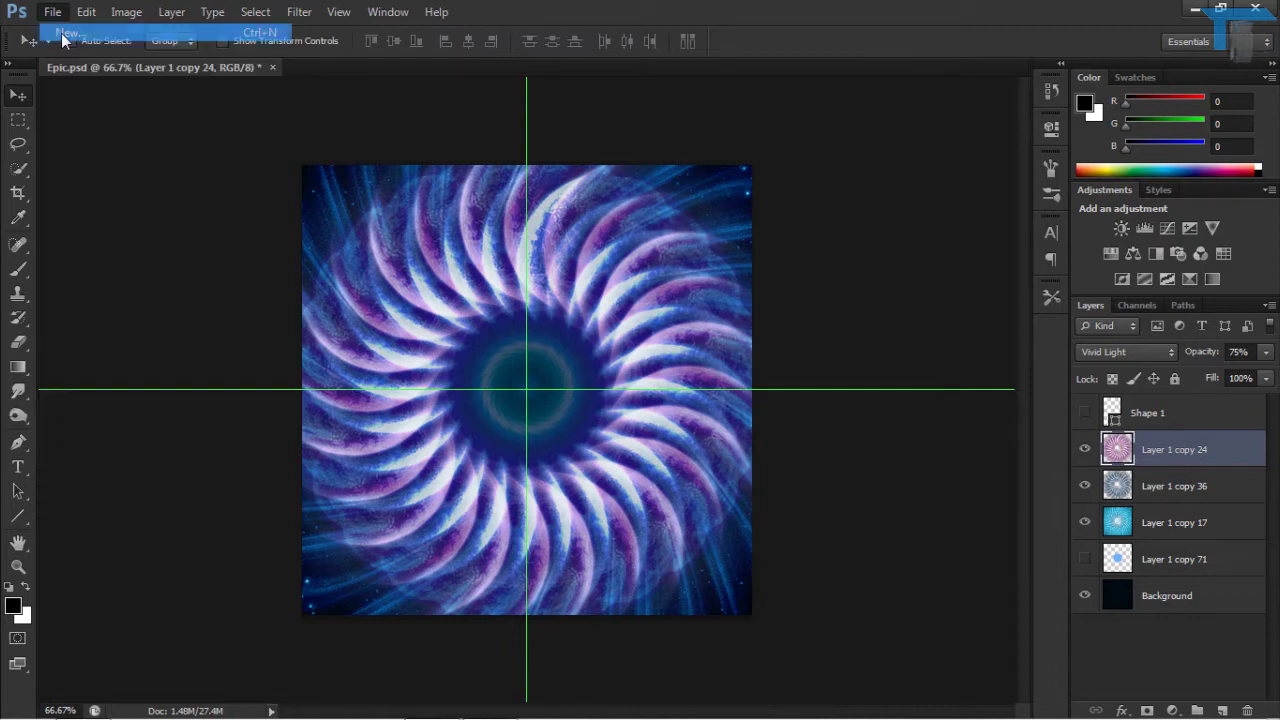
{"action": "double_click", "coordinate": [584, 245]}
{"action": "type", "text": "19000"}
{"action": "key", "text": "Tab"}
{"action": "key", "text": "Tab"}
{"action": "type", "text": "1200"}
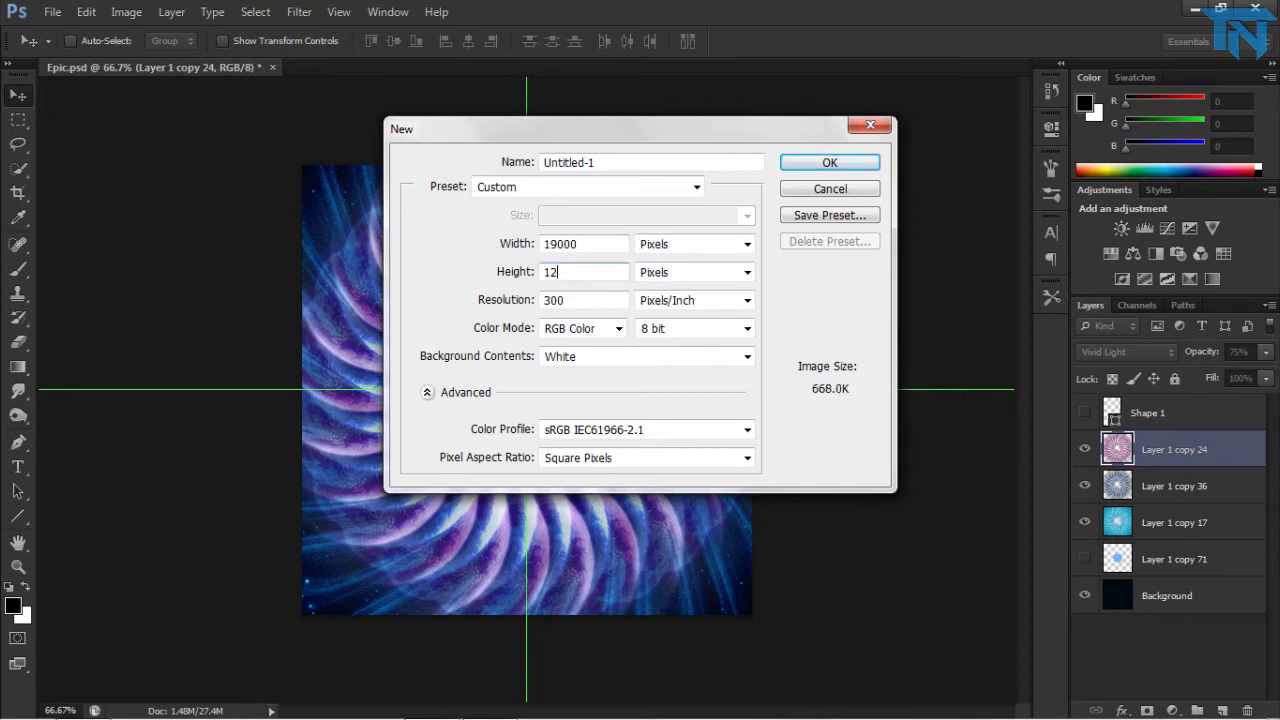
- Correct the width to 1900 px, set 300 pixels/inch resolution, and create the document
{"action": "left_click", "coordinate": [618, 244]}
{"action": "key", "text": "BackSpace"}
{"action": "left_click", "coordinate": [580, 300]}
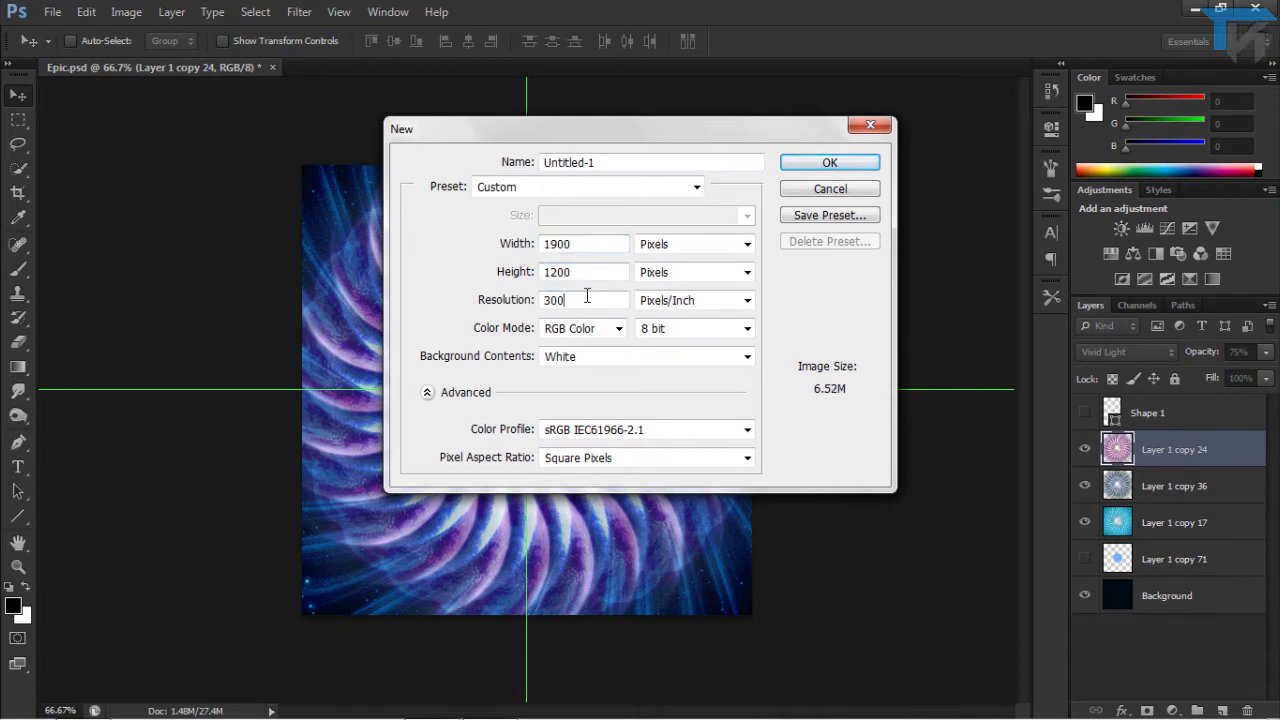
{"action": "double_click", "coordinate": [576, 300]}
{"action": "type", "text": "300"}
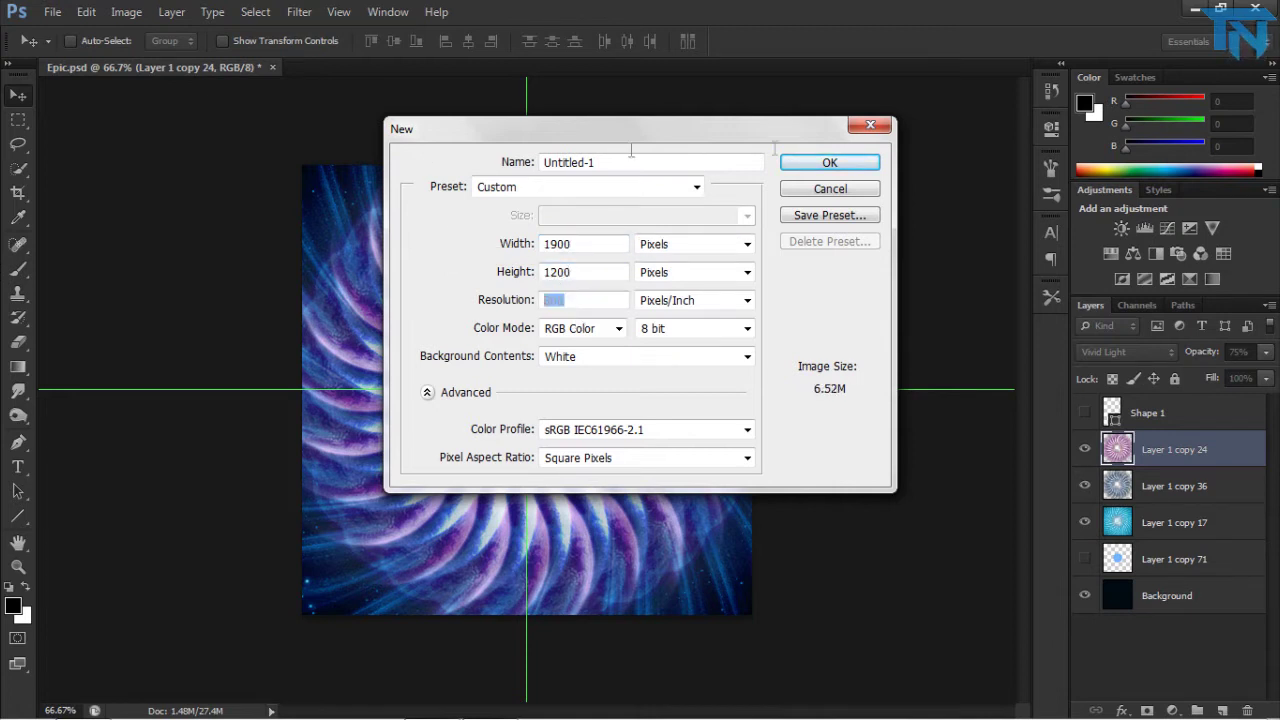
{"action": "key", "text": "Return"}
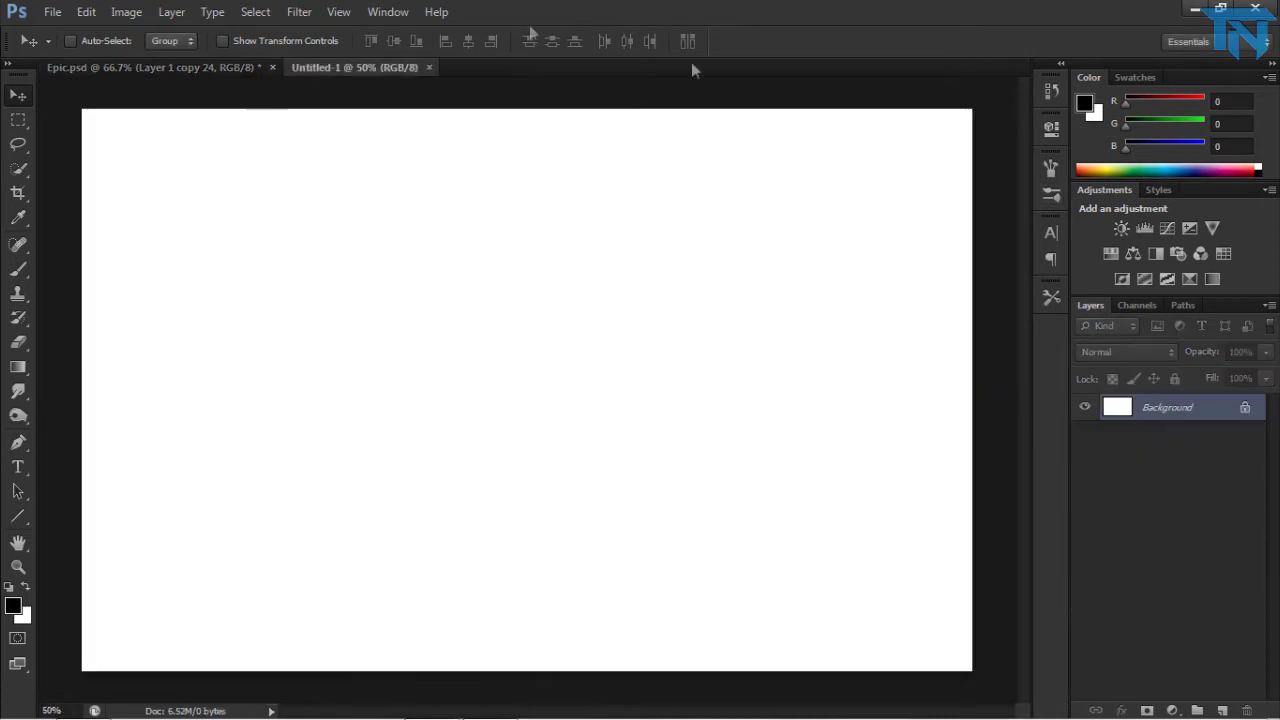
- Convert the locked background into a normal layer and name it Background
{"action": "double_click", "coordinate": [1210, 407]}
{"action": "key", "text": "Return"}
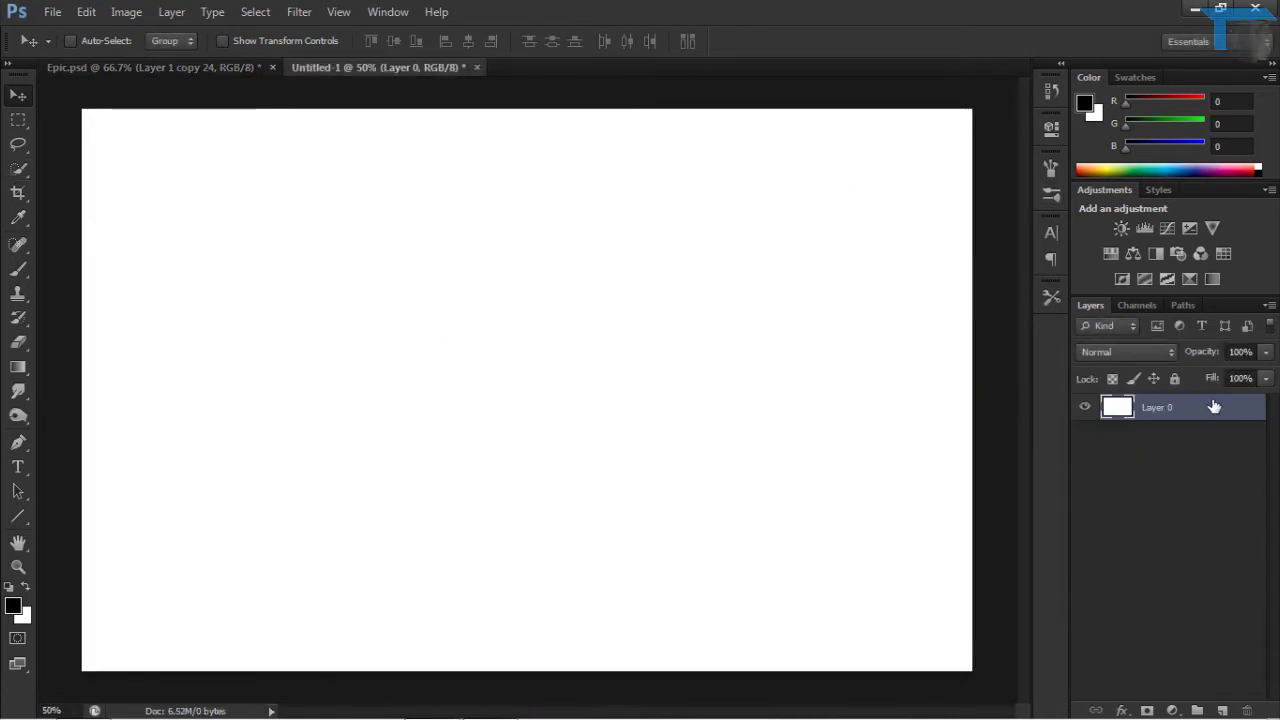
{"action": "right_click", "coordinate": [1212, 405]}
{"action": "key", "text": "Escape"}
{"action": "double_click", "coordinate": [1157, 408]}
{"action": "type", "text": "B"}
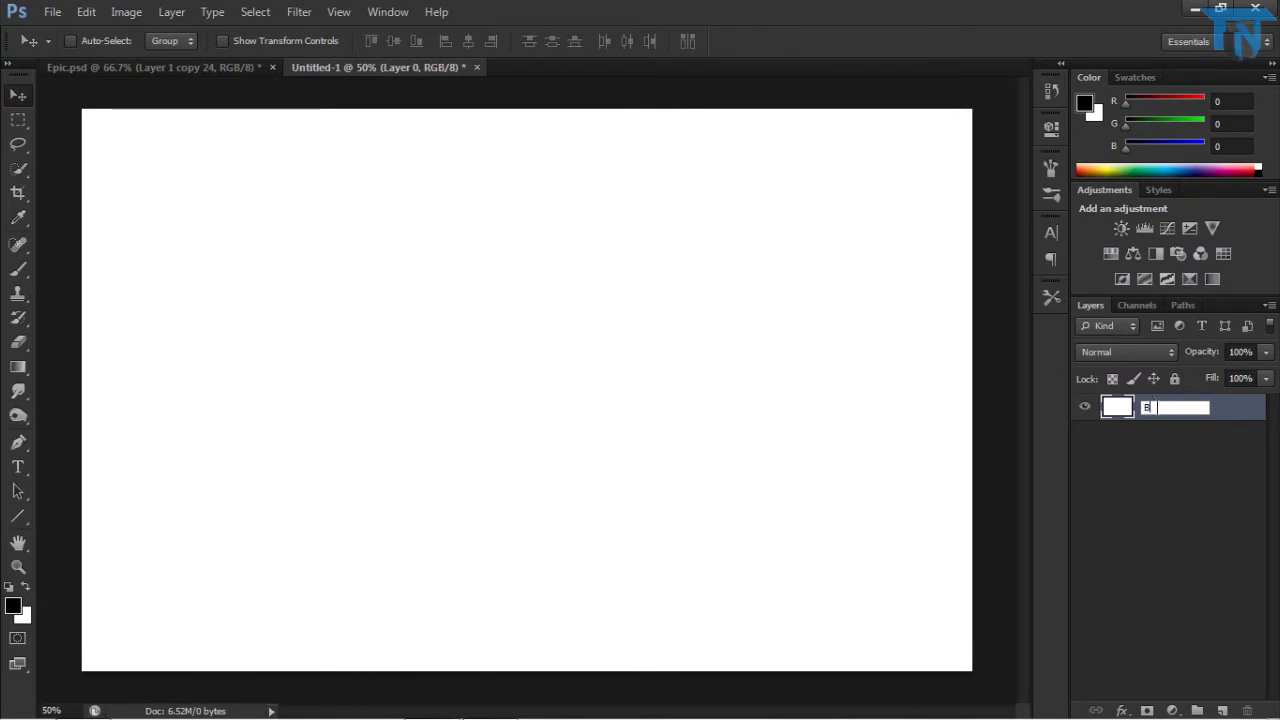
{"action": "type", "text": "ackground"}
{"action": "key", "text": "Return"}
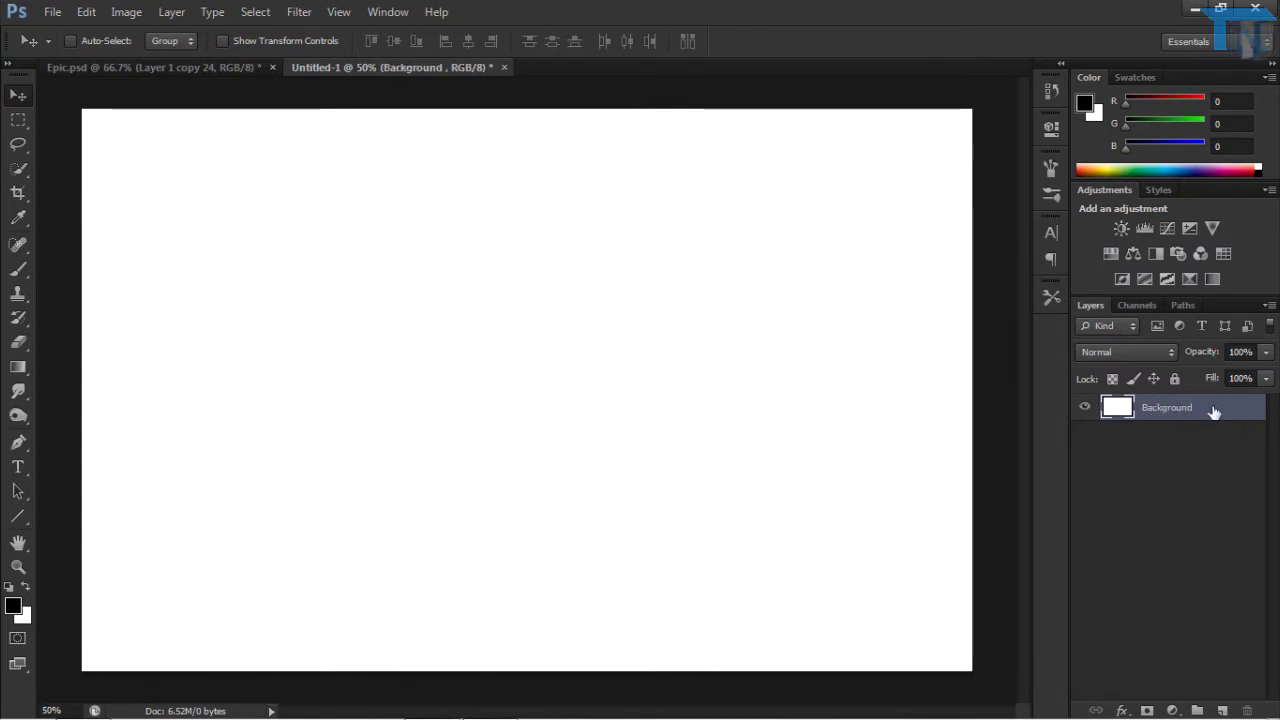
- Add a Gradient Overlay with a dark preset, reversed, Radial style, at 150% scale
{"action": "double_click", "coordinate": [1237, 407]}
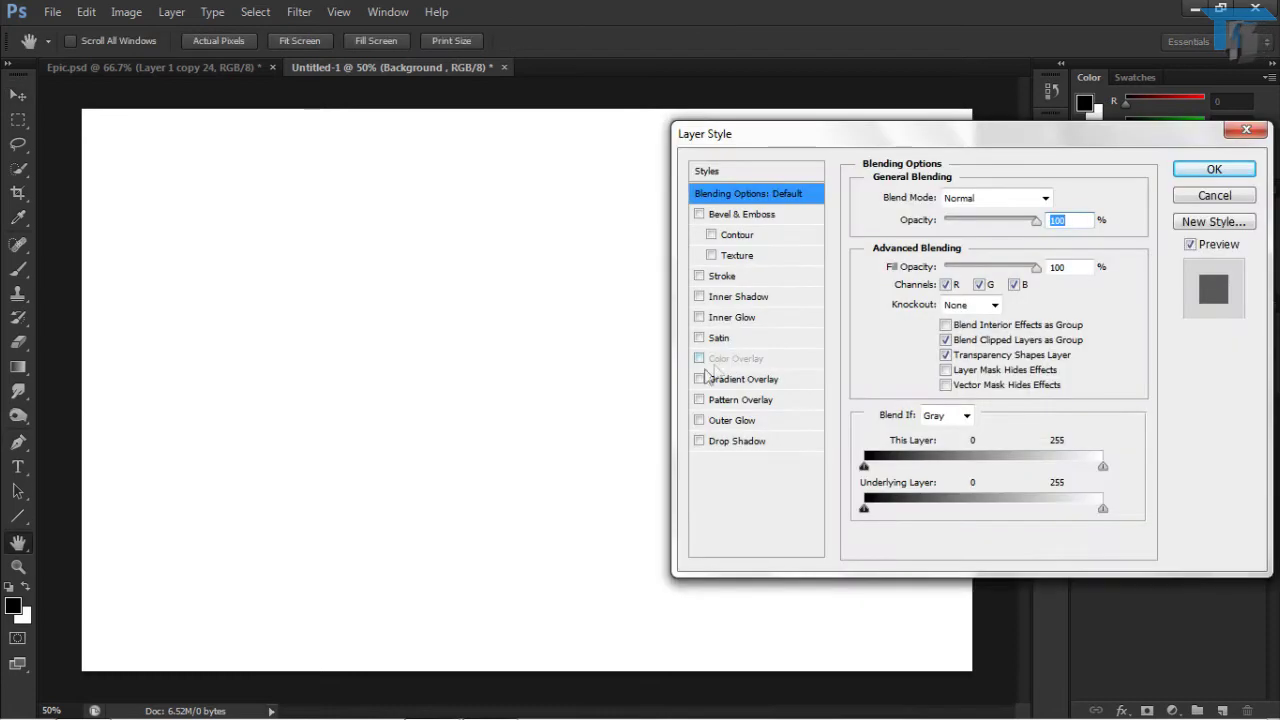
{"action": "left_click", "coordinate": [706, 378]}
{"action": "left_click", "coordinate": [975, 241]}
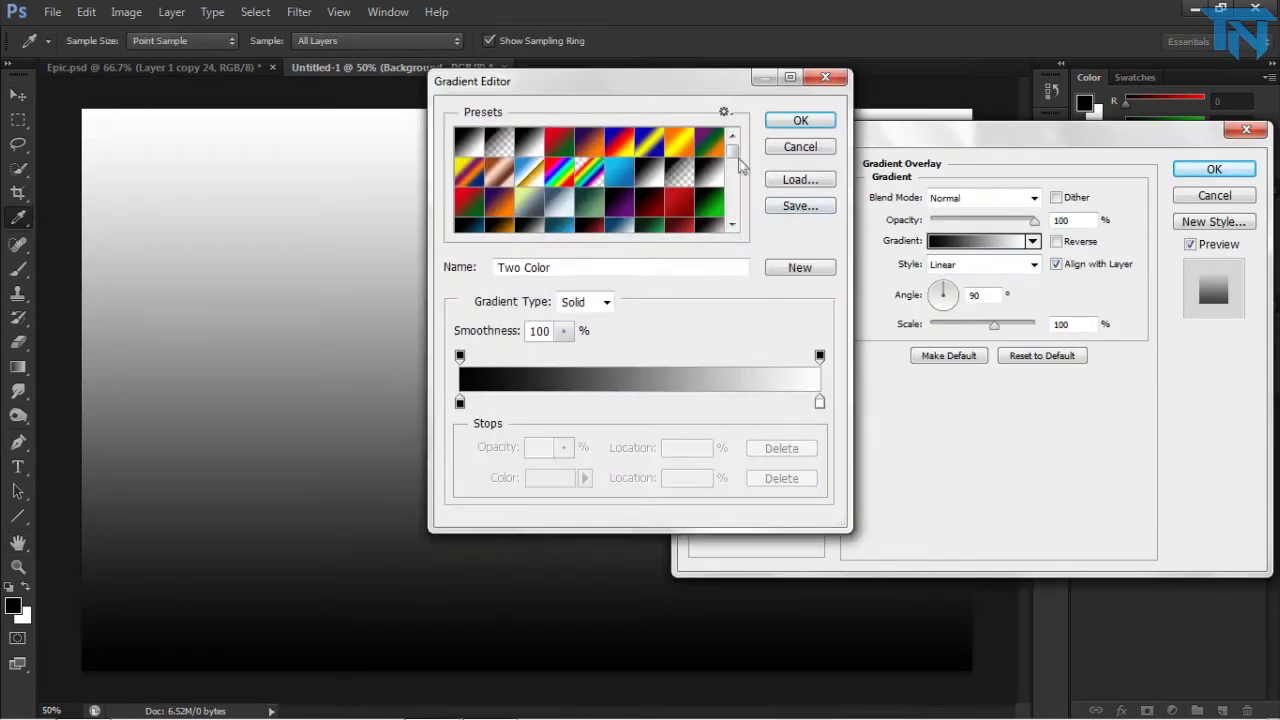
{"action": "left_click_drag", "start_coordinate": [733, 150], "coordinate": [733, 208]}
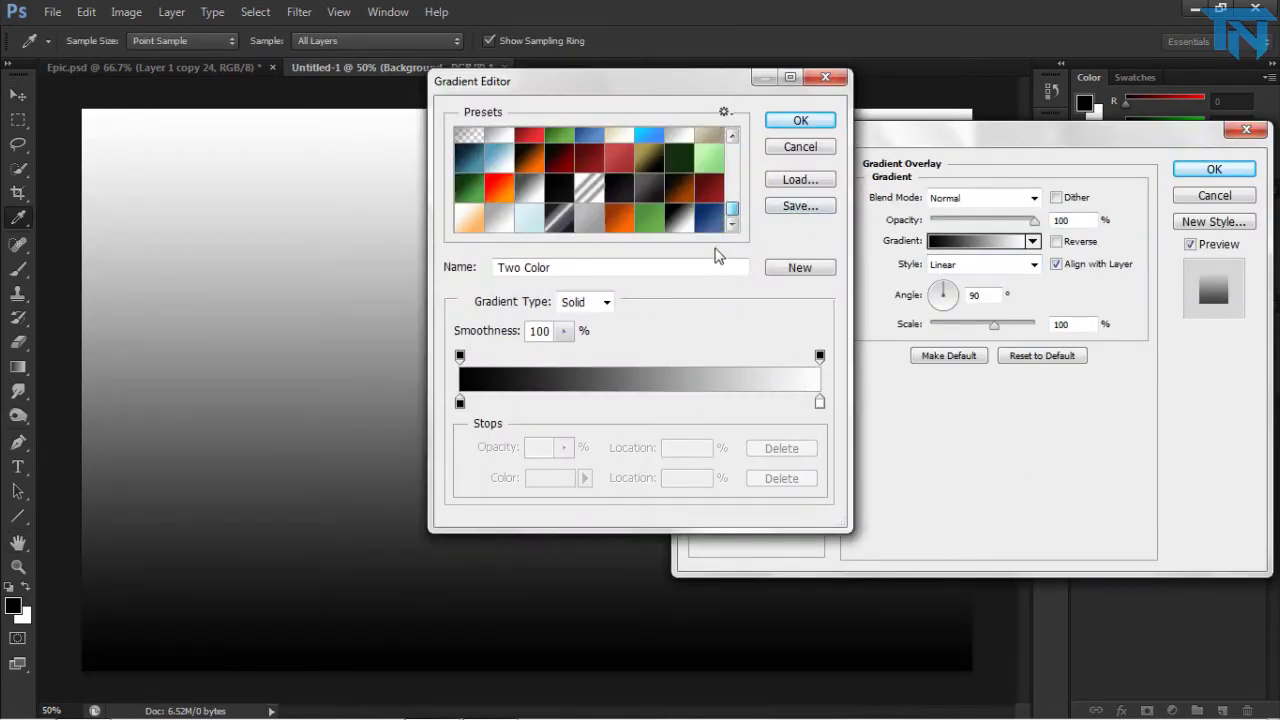
{"action": "left_click", "coordinate": [601, 188]}
{"action": "key", "text": "Return"}
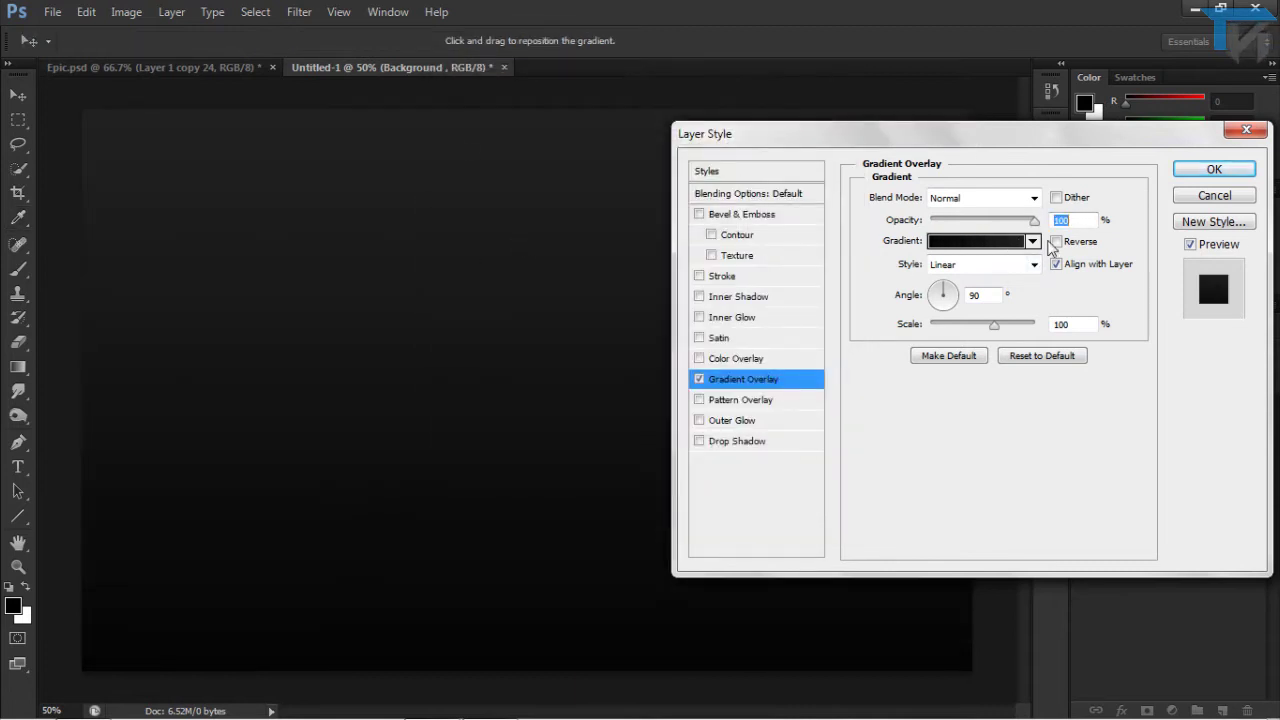
{"action": "left_click", "coordinate": [1055, 242]}
{"action": "left_click", "coordinate": [952, 266]}
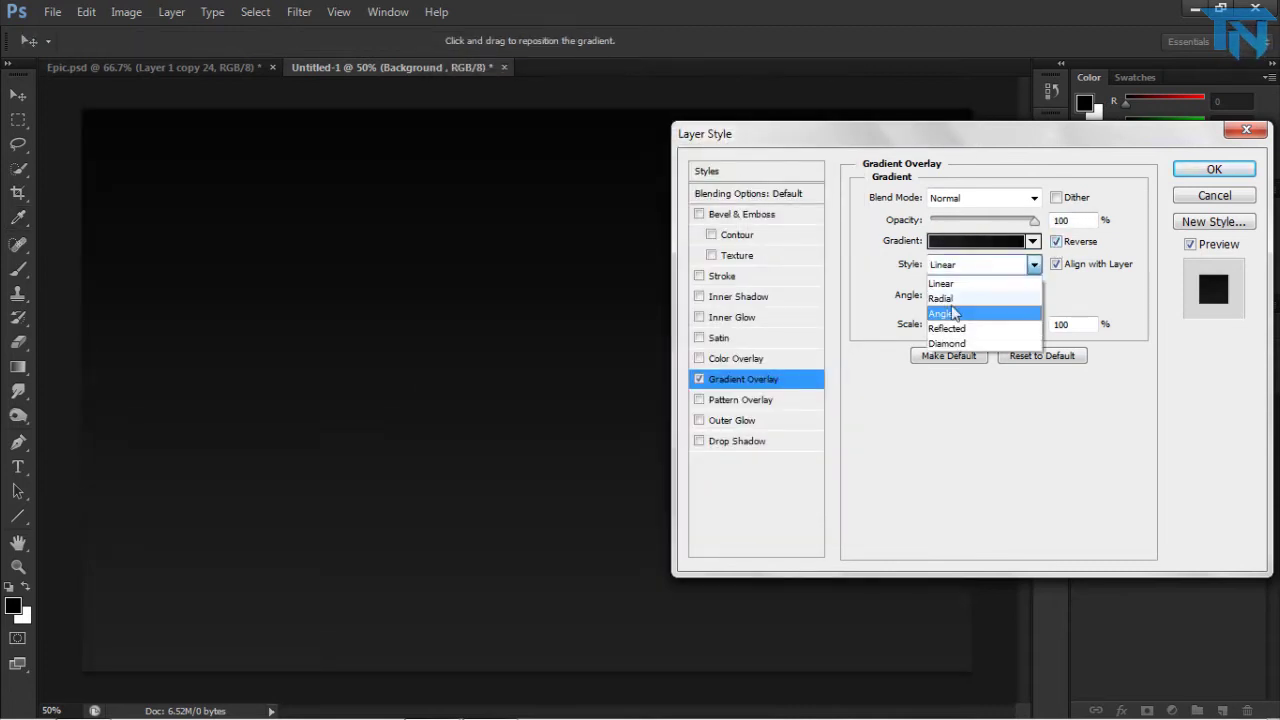
{"action": "left_click", "coordinate": [941, 298]}
{"action": "left_click_drag", "start_coordinate": [993, 325], "coordinate": [1040, 325]}
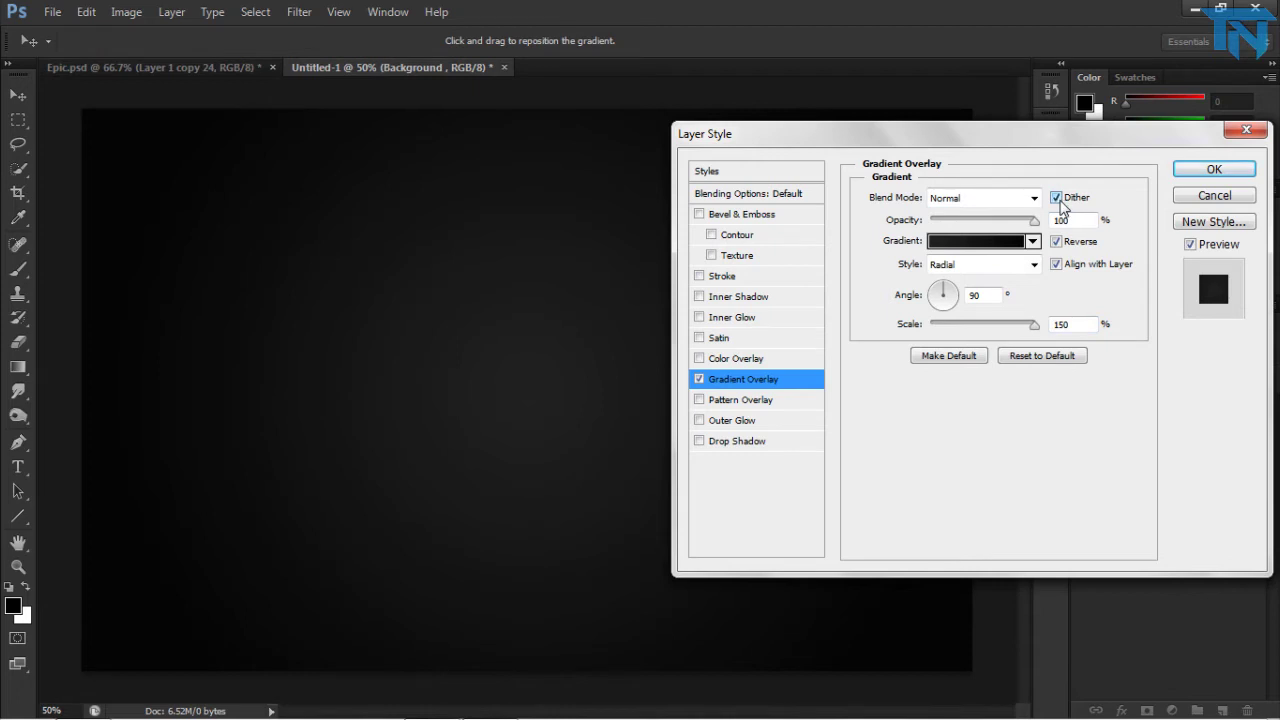
{"action": "key", "text": "Return"}
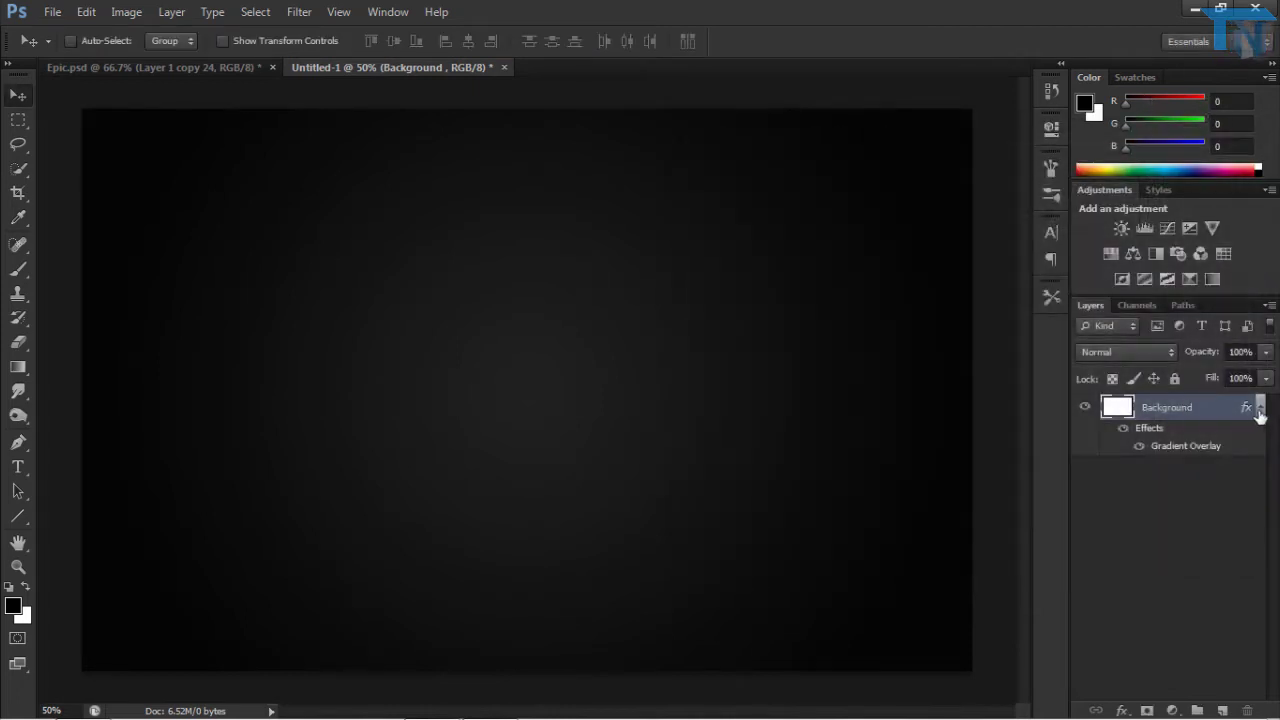
- Rasterize the Background's gradient style and draw a vertical line on a new layer
{"action": "right_click", "coordinate": [1259, 415]}
{"action": "left_click", "coordinate": [1165, 228]}
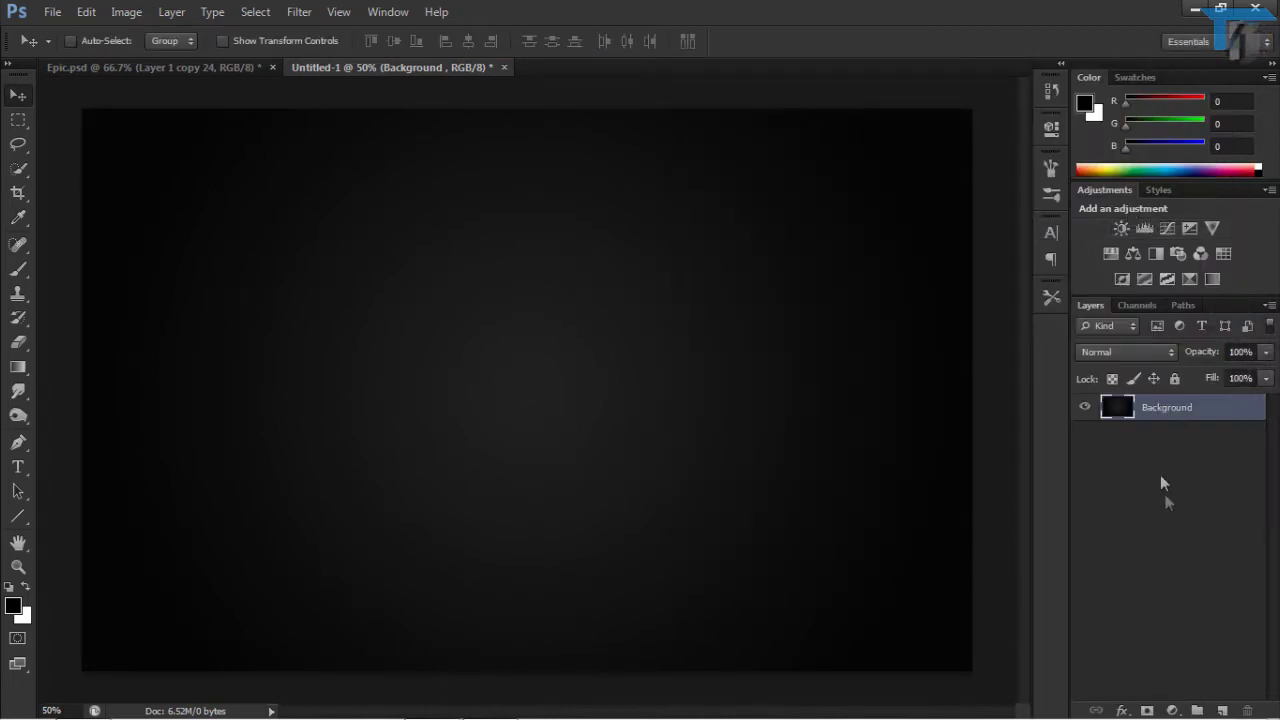
{"action": "left_click", "coordinate": [1222, 710]}
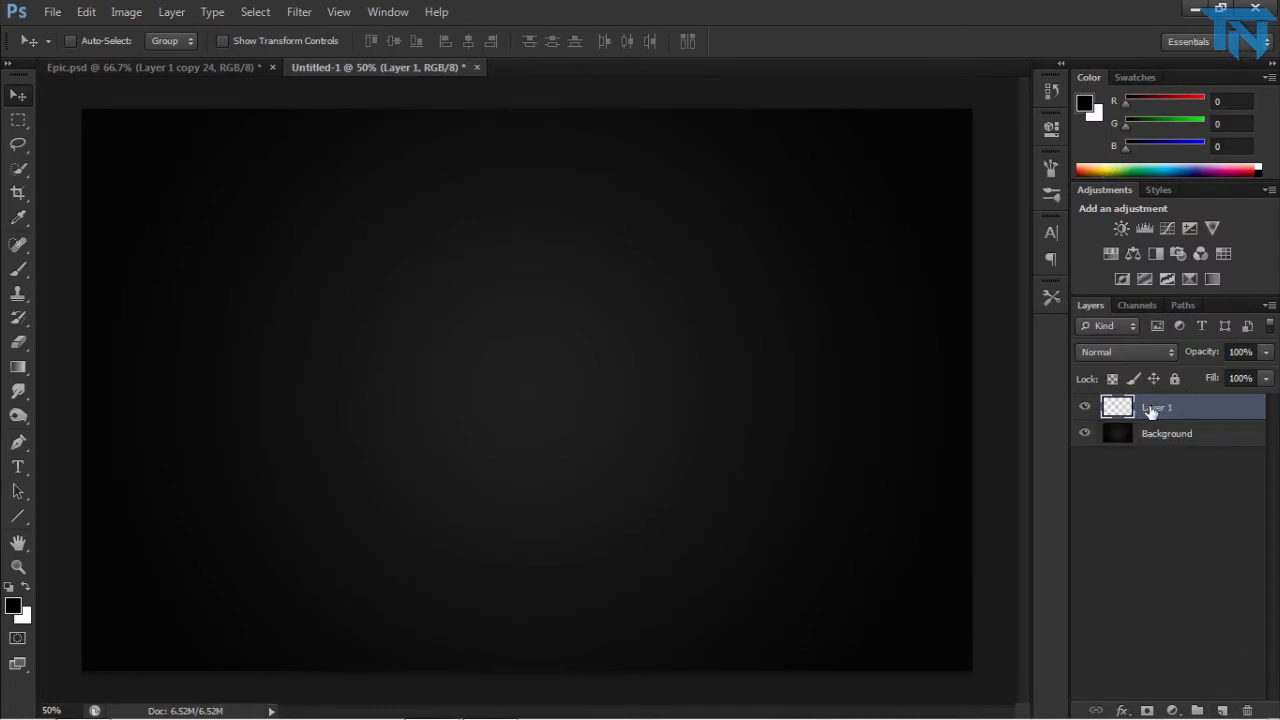
{"action": "left_click", "coordinate": [18, 516]}
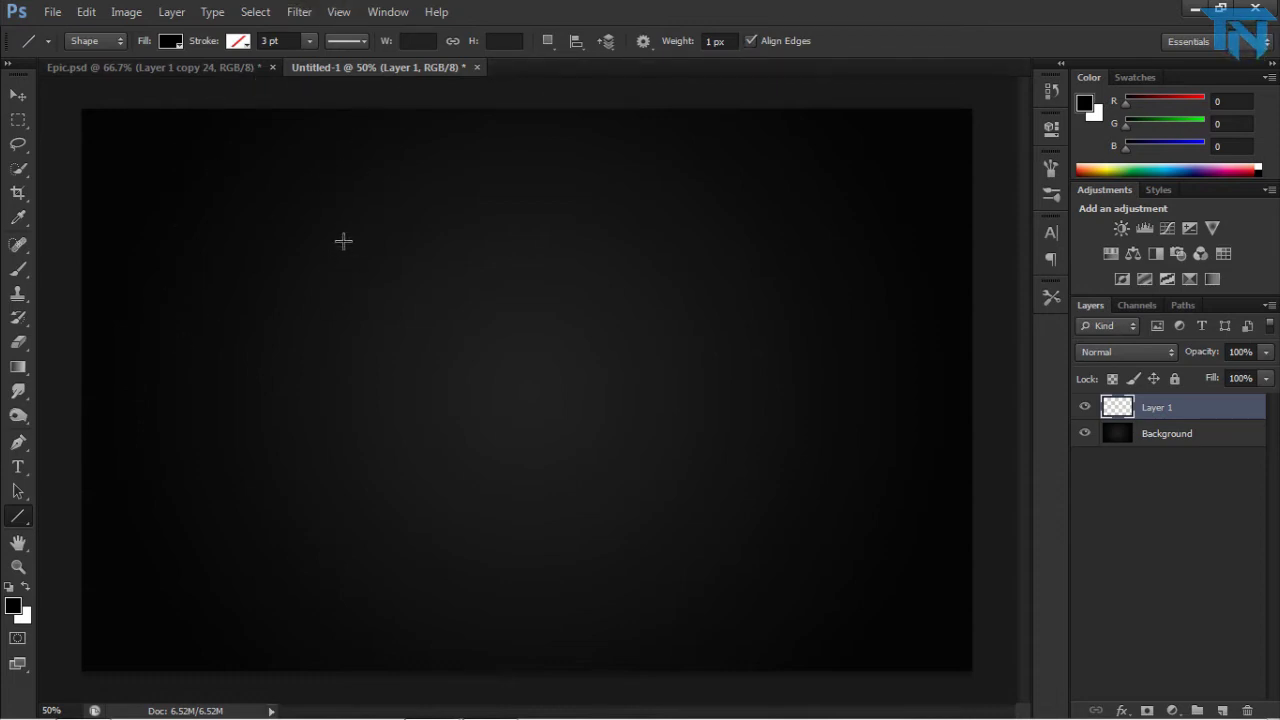
{"action": "left_click_drag", "start_coordinate": [343, 241], "coordinate": [309, 544]}
{"action": "left_click", "coordinate": [27, 100]}
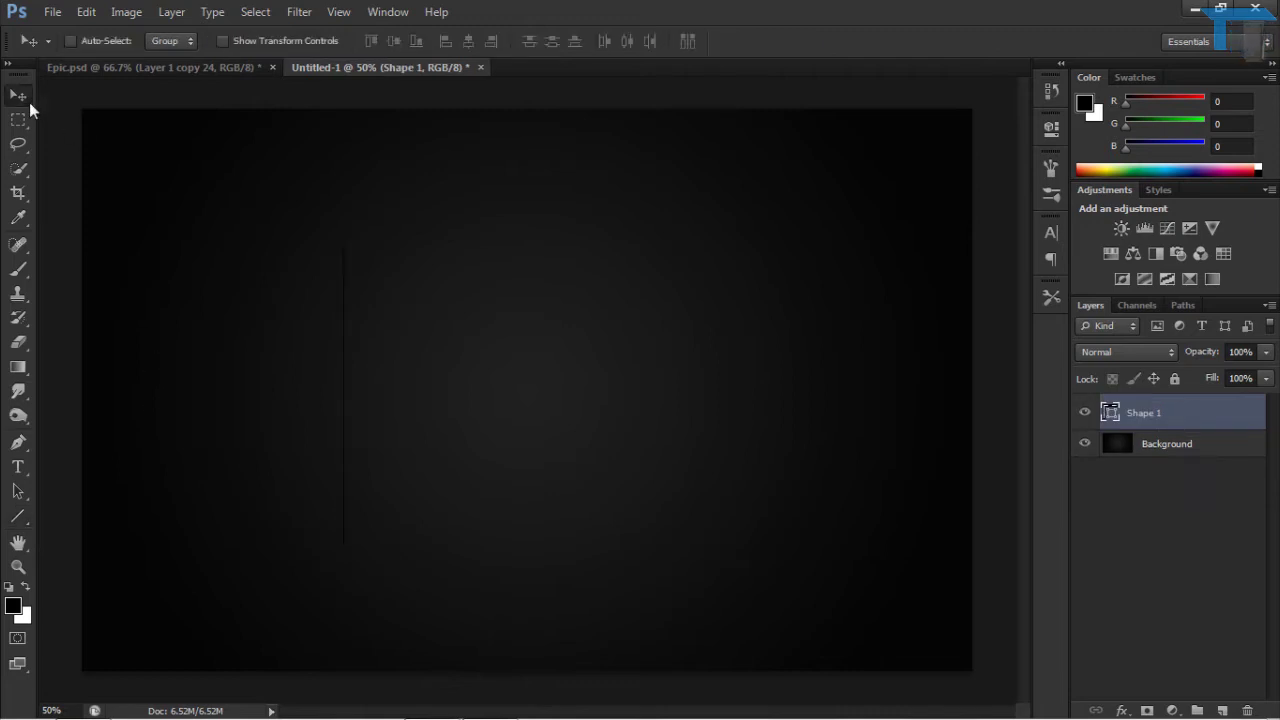
- Give the line a red Color Overlay and rasterize its layer style
{"action": "double_click", "coordinate": [1188, 405]}
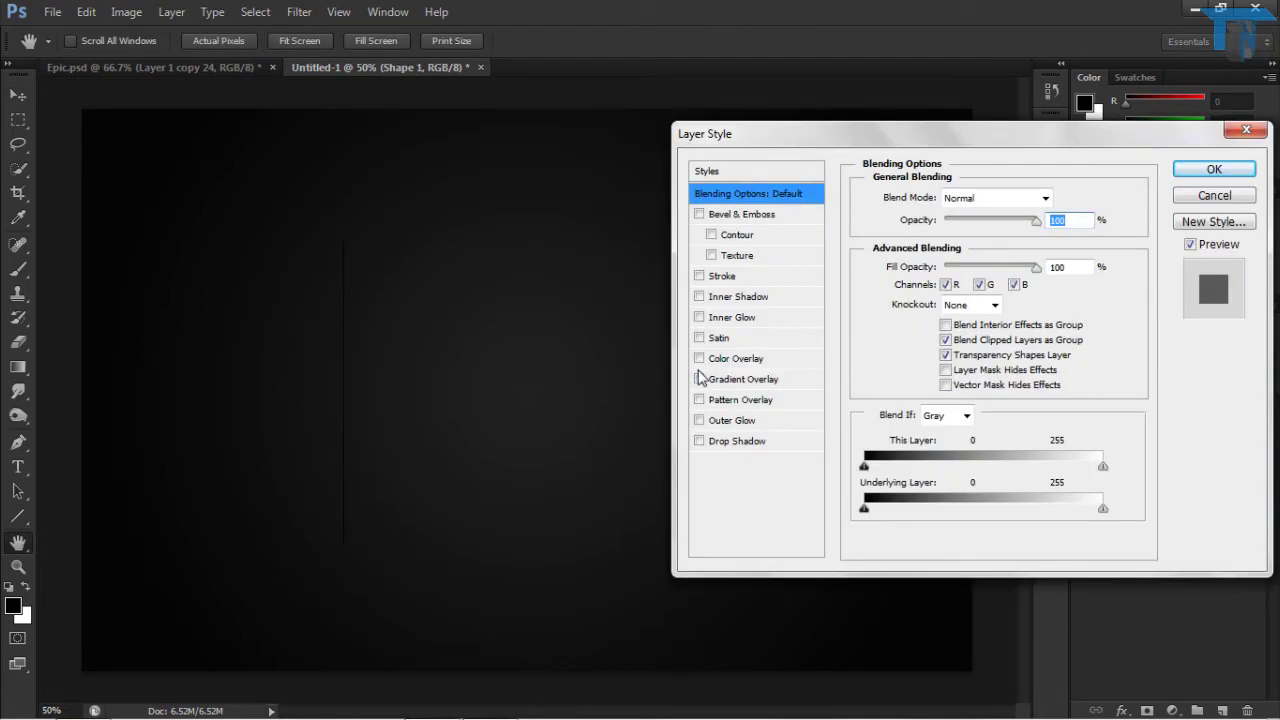
{"action": "left_click", "coordinate": [699, 359]}
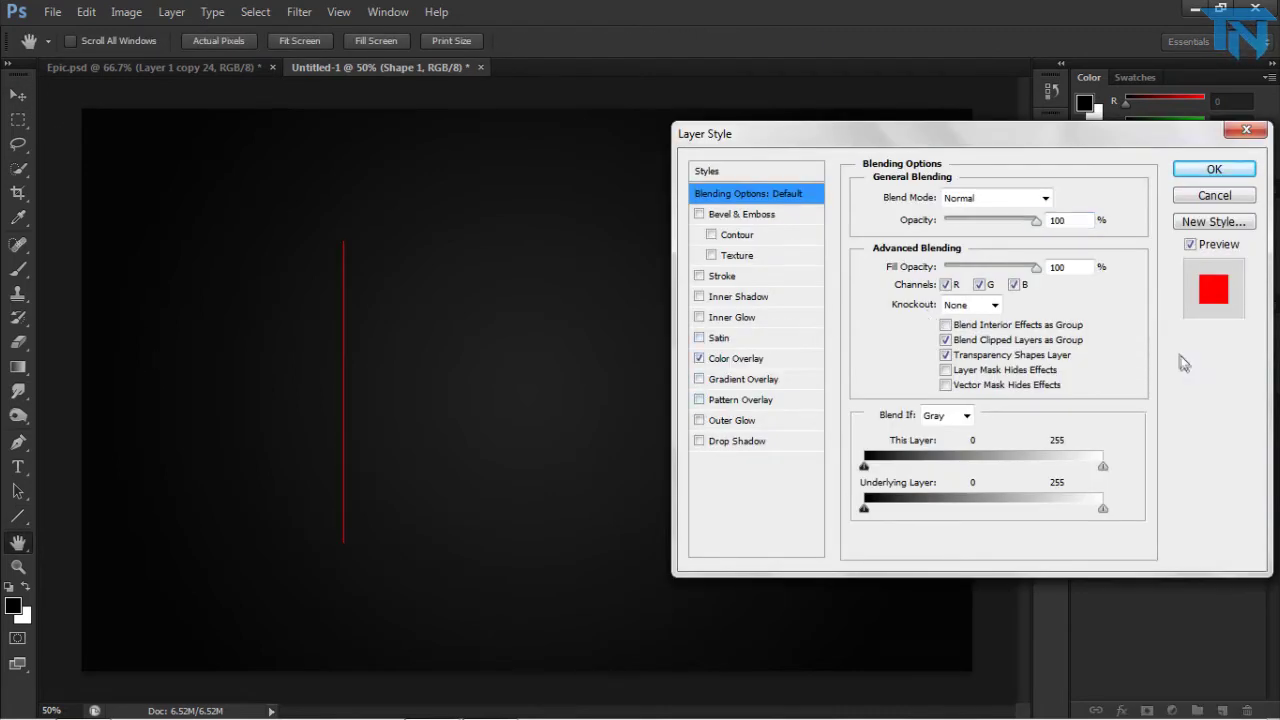
{"action": "left_click", "coordinate": [1213, 171]}
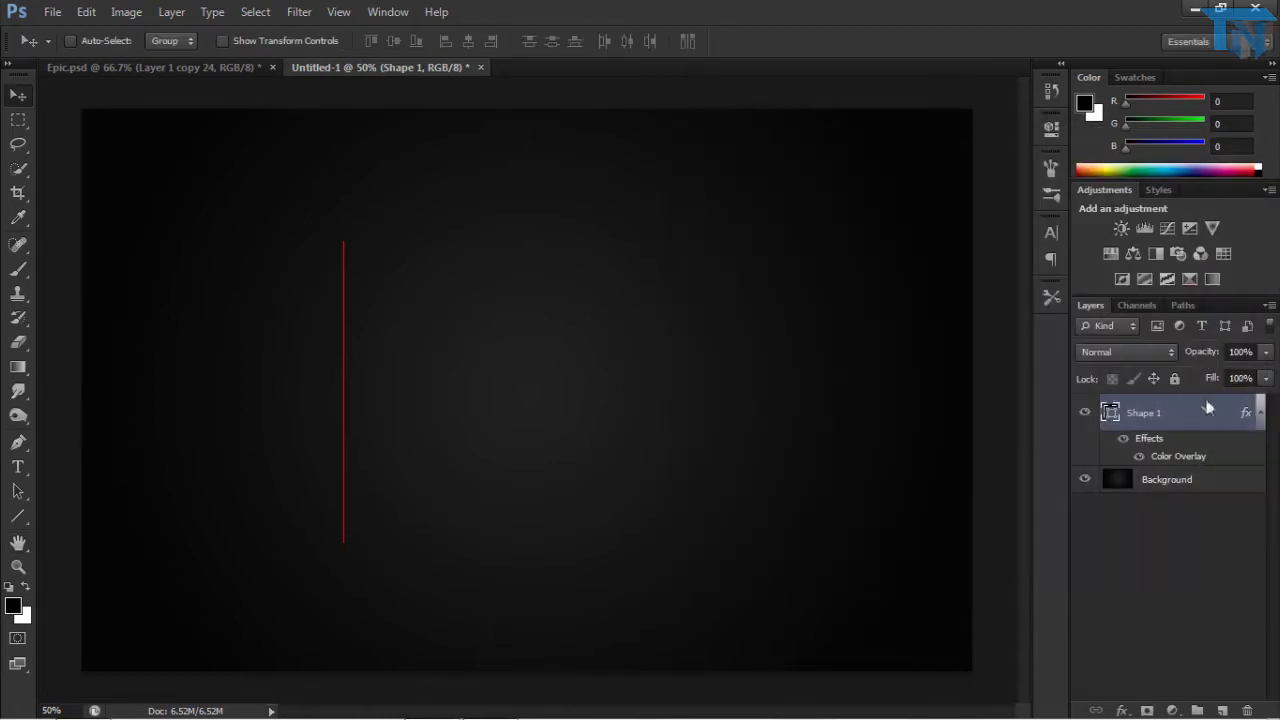
{"action": "right_click", "coordinate": [1207, 407]}
{"action": "left_click", "coordinate": [1090, 226]}
- Rename the line's layer to Line
{"action": "double_click", "coordinate": [1170, 408]}
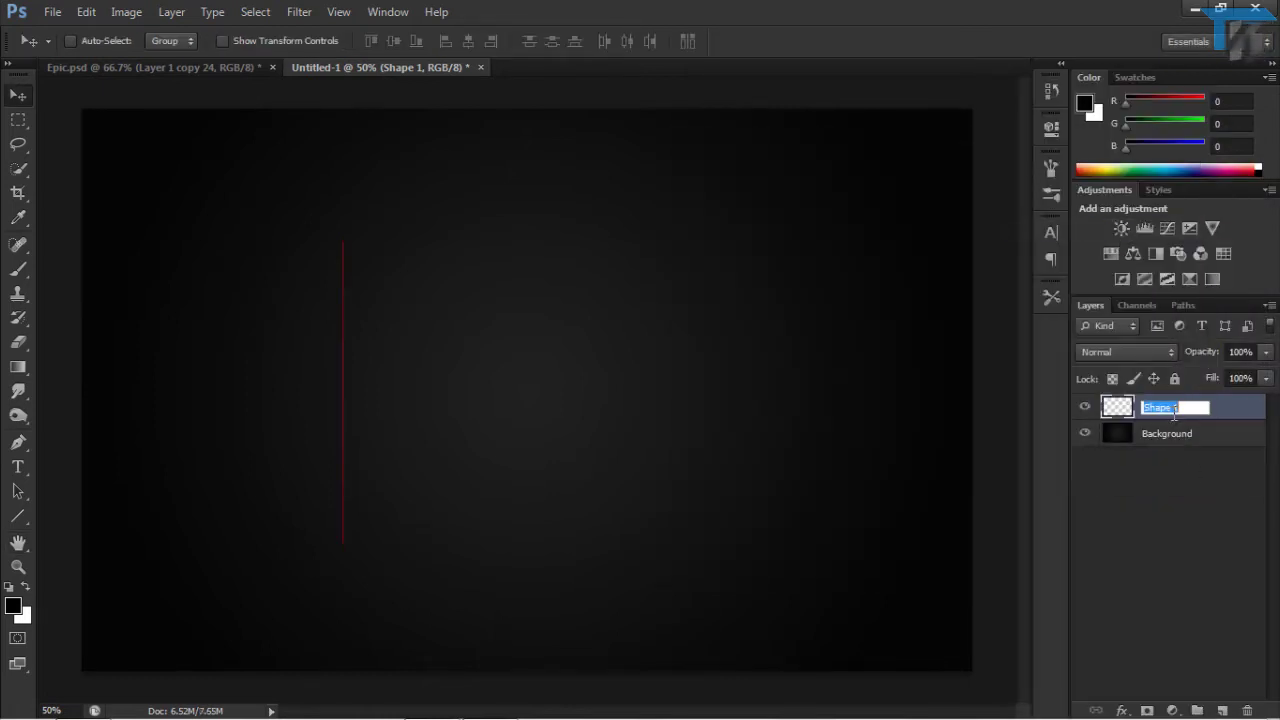
{"action": "type", "text": "Line"}
{"action": "key", "text": "Return"}
{"action": "right_click", "coordinate": [1172, 410]}
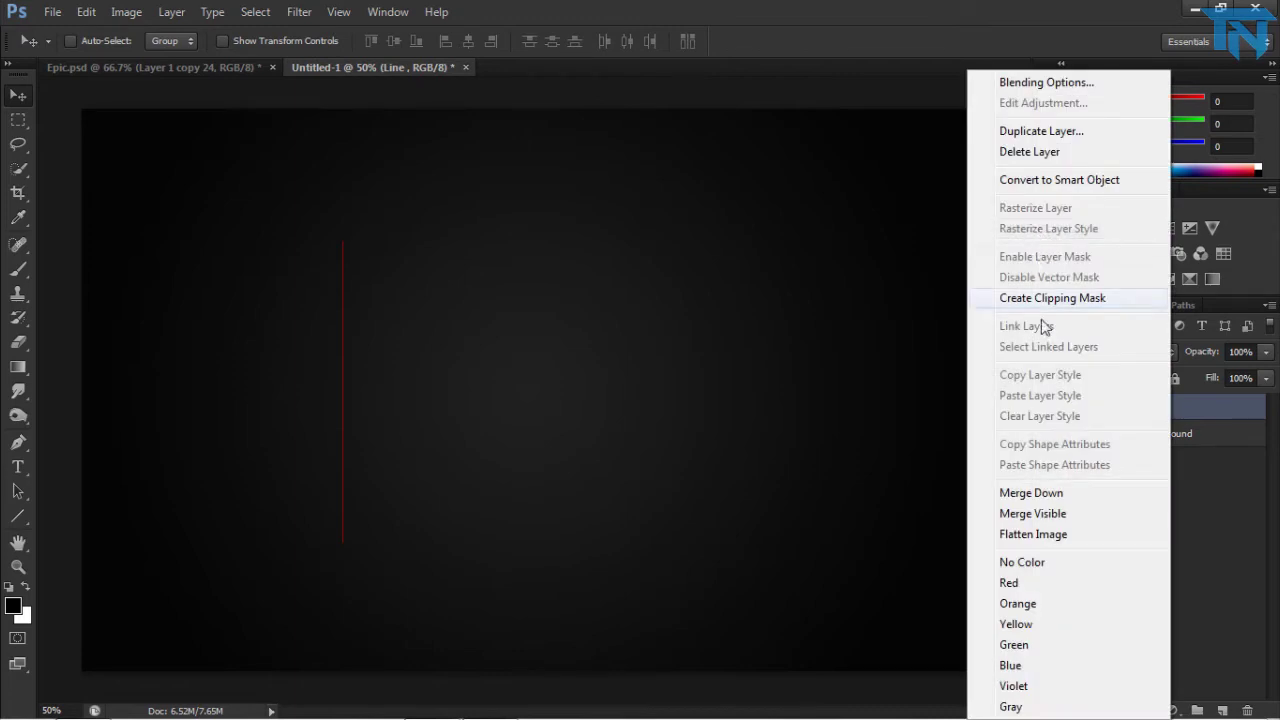
{"action": "left_click", "coordinate": [578, 435]}
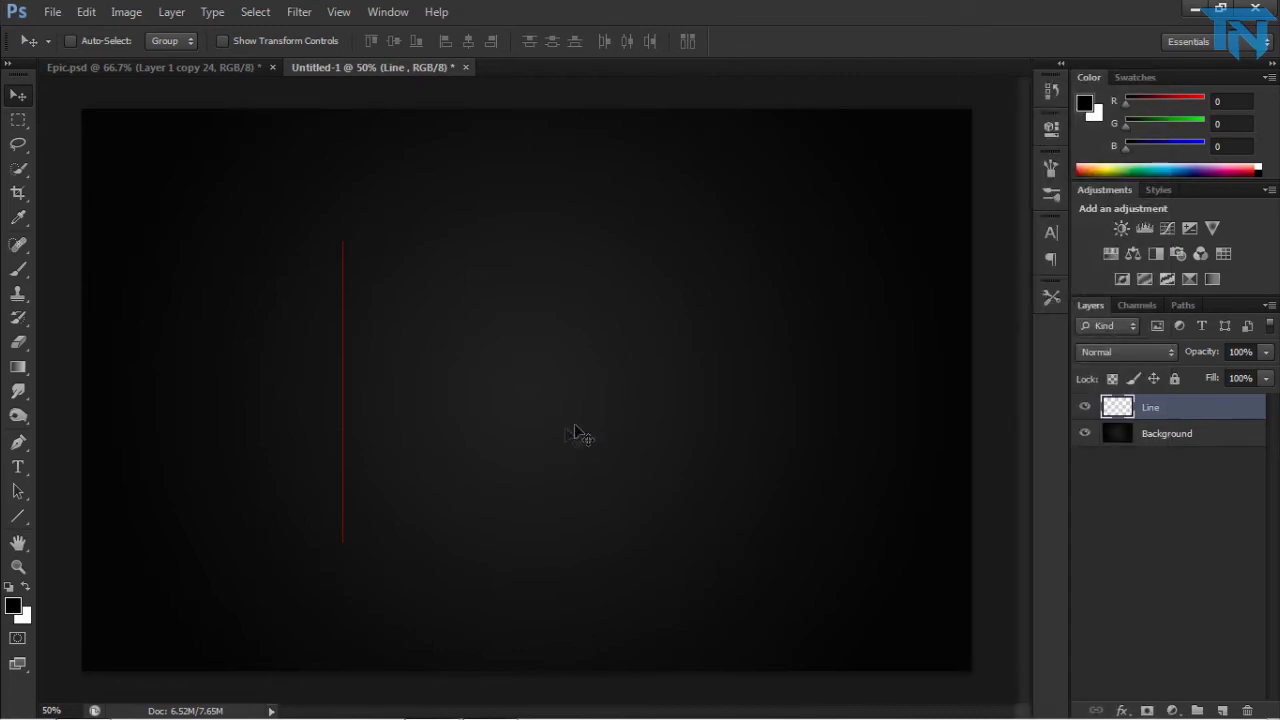
- Add a horizontal guide and a vertical guide, both at 50%, through the canvas centre
{"action": "left_click", "coordinate": [354, 10]}
{"action": "left_click", "coordinate": [345, 421]}
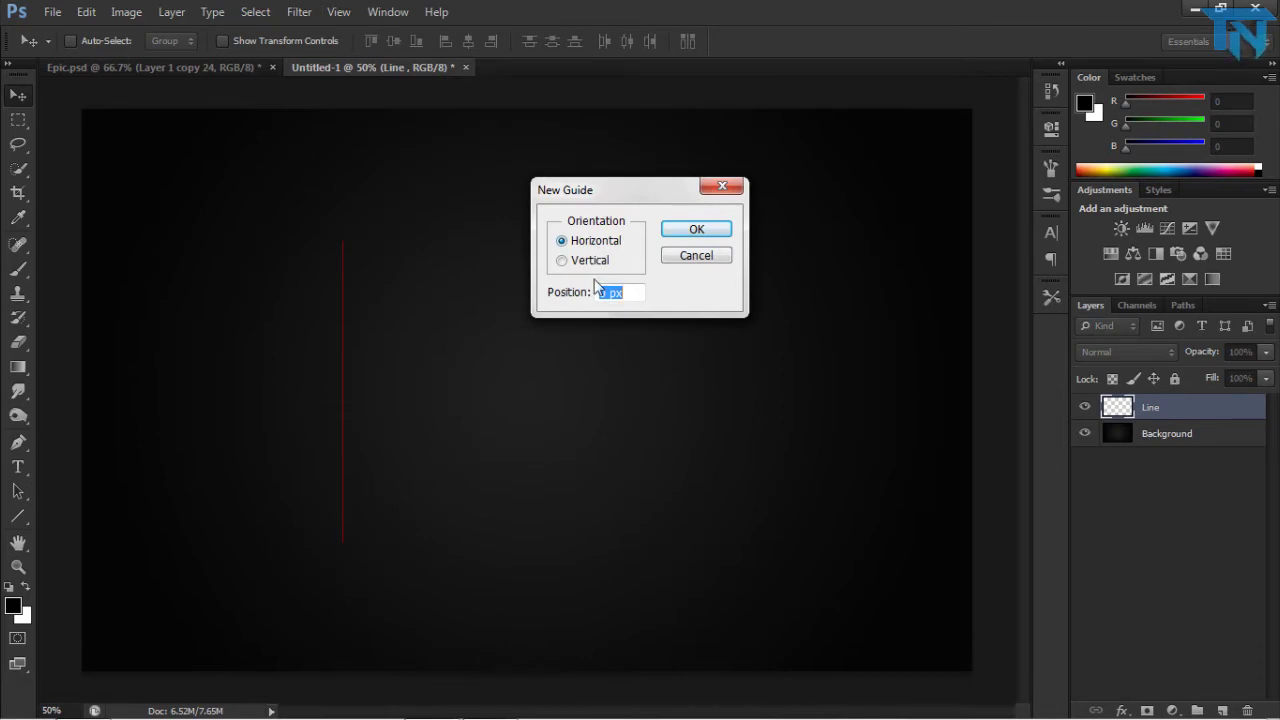
{"action": "key", "text": "Return"}
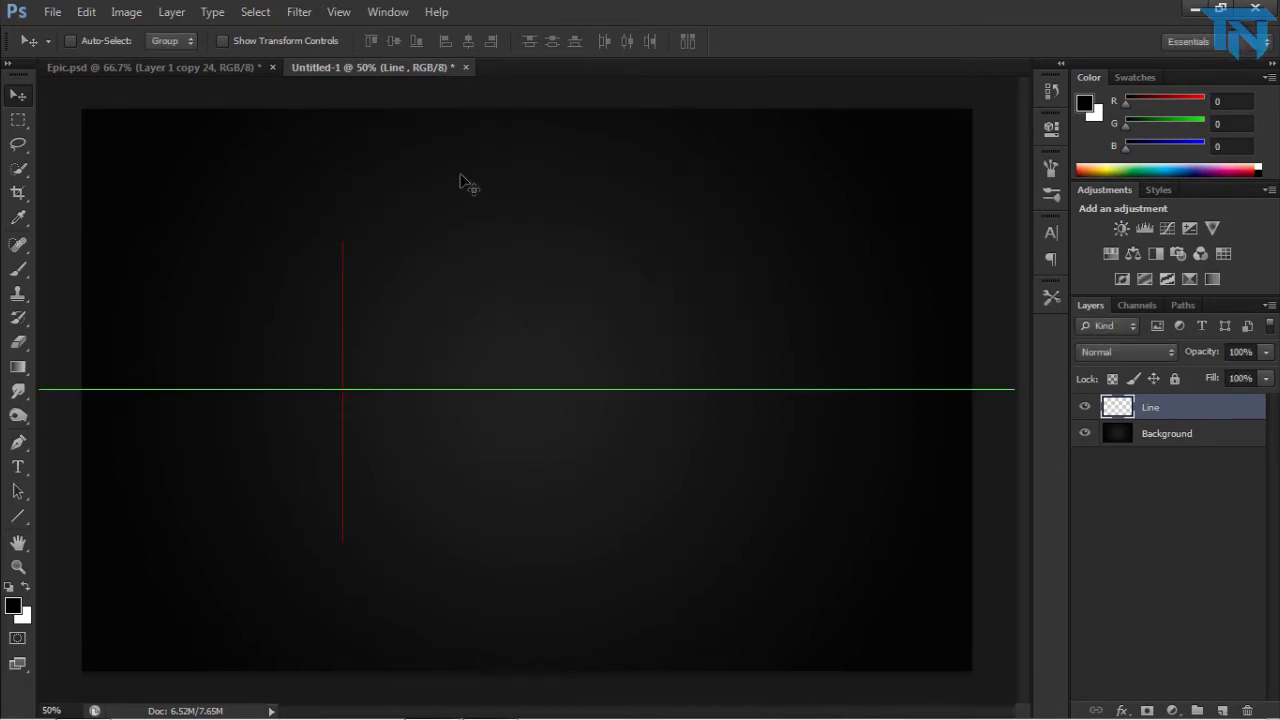
{"action": "left_click", "coordinate": [300, 12]}
{"action": "left_click", "coordinate": [300, 12]}
{"action": "left_click", "coordinate": [333, 12]}
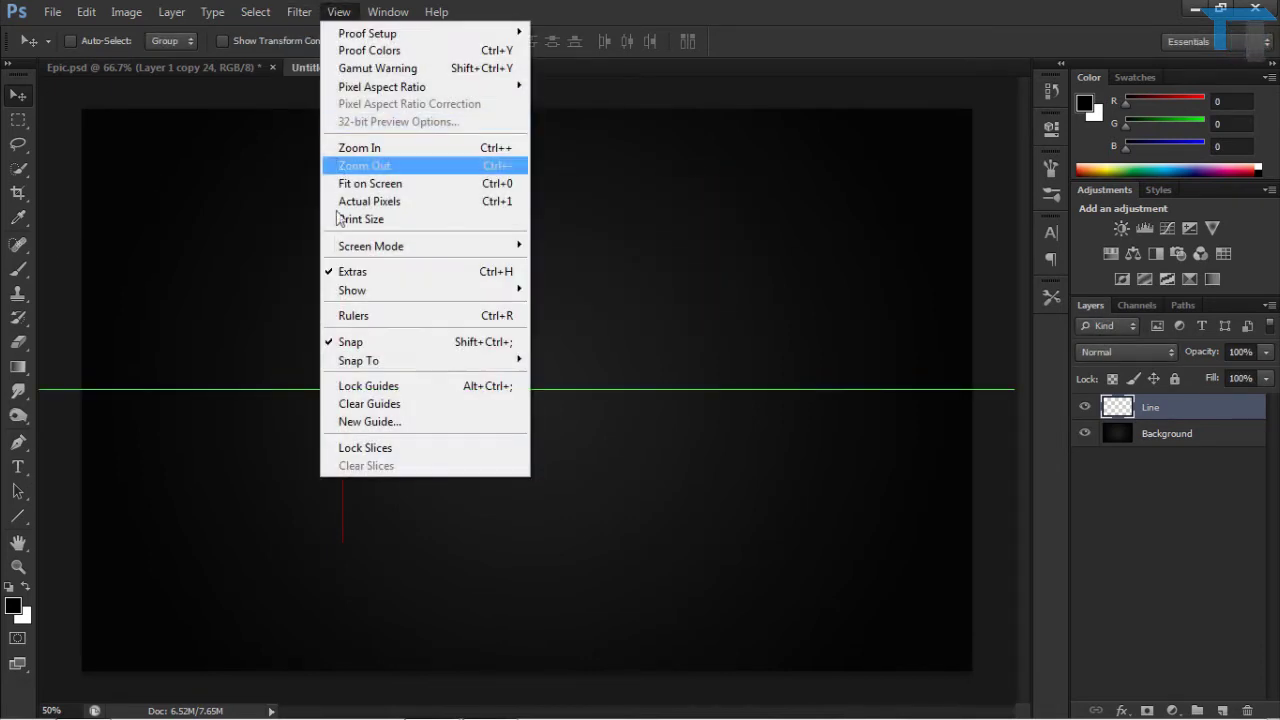
{"action": "left_click", "coordinate": [345, 421]}
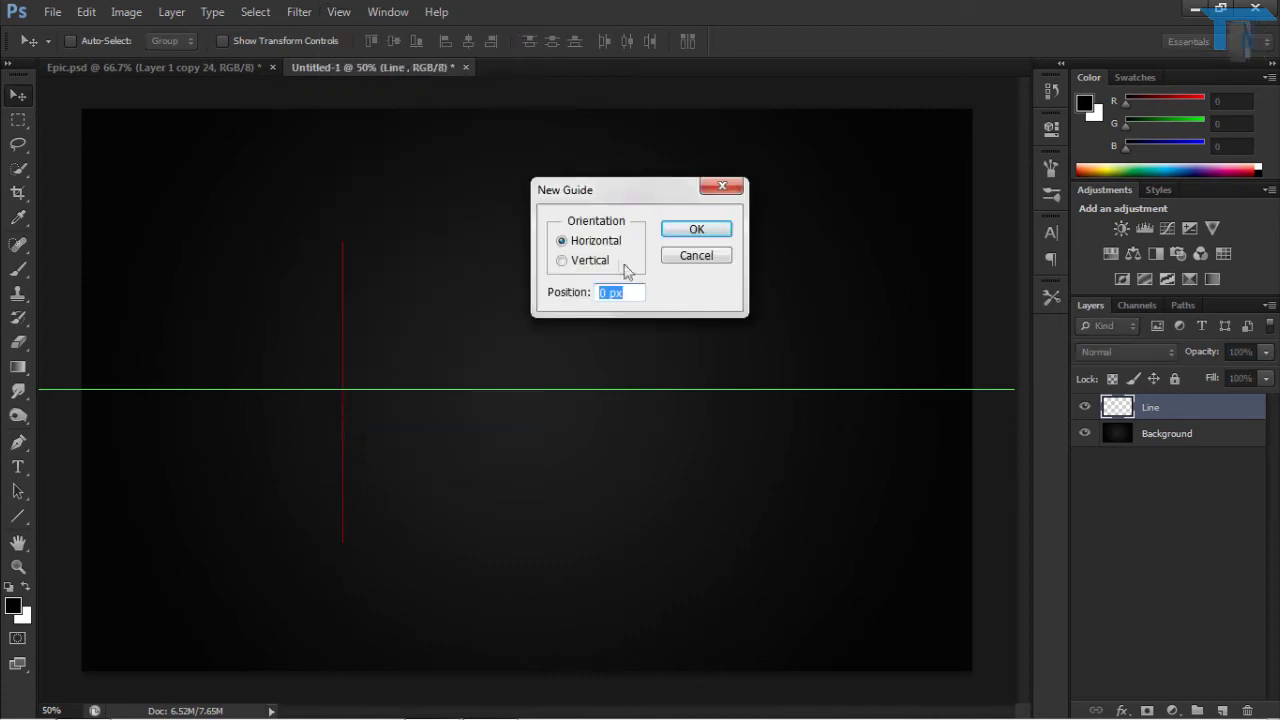
{"action": "left_click", "coordinate": [563, 262]}
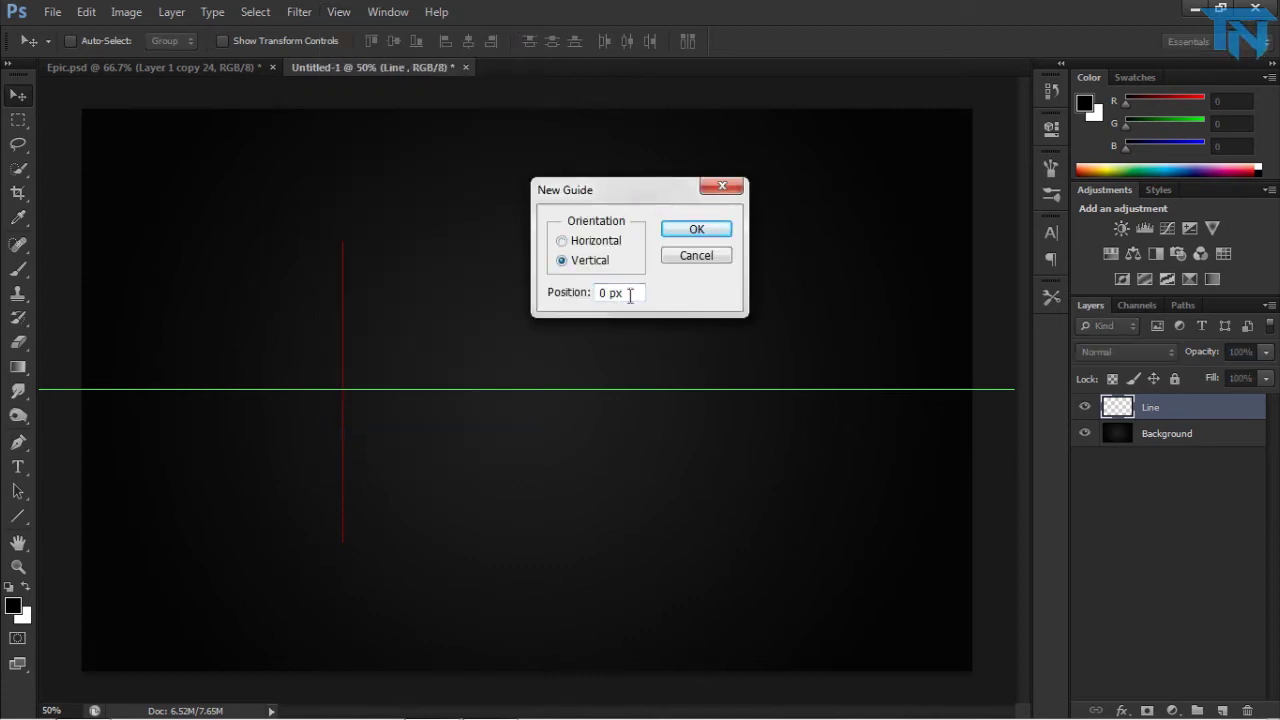
{"action": "key", "text": "Tab"}
{"action": "type", "text": "50%"}
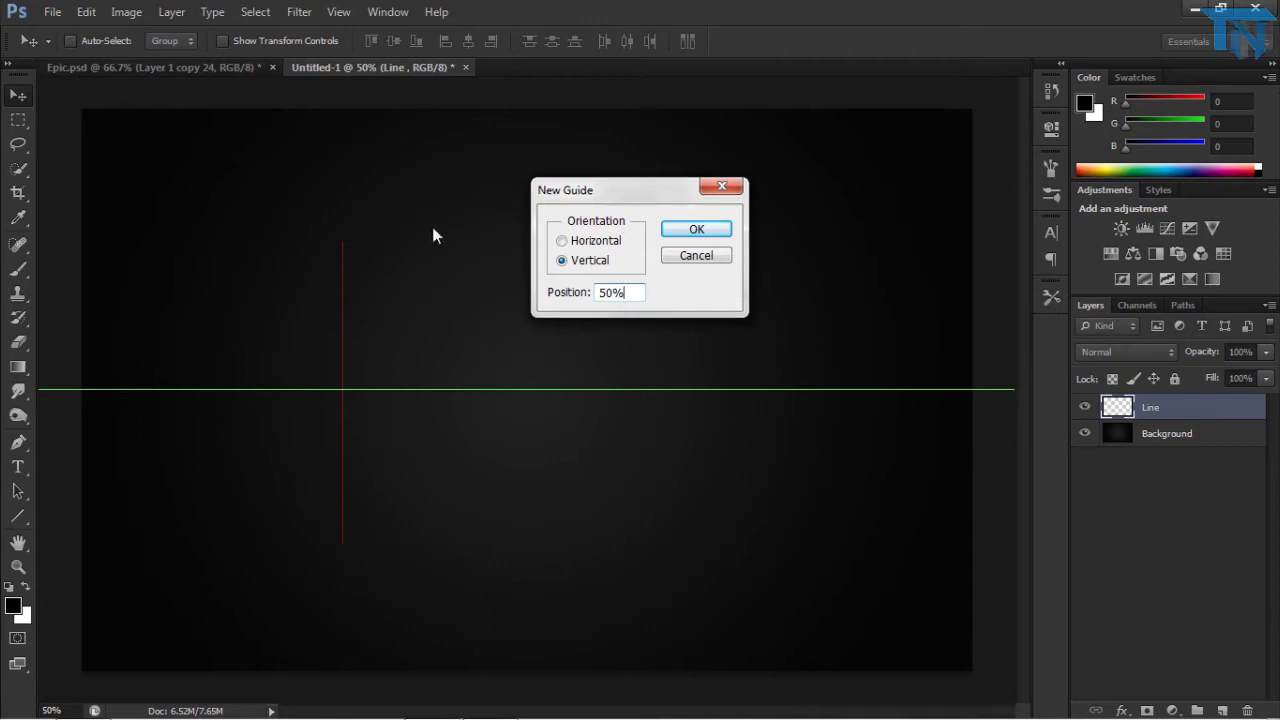
{"action": "key", "text": "Return"}
- Lock the guides and drag the red line onto the vertical guide
{"action": "left_click", "coordinate": [338, 11]}
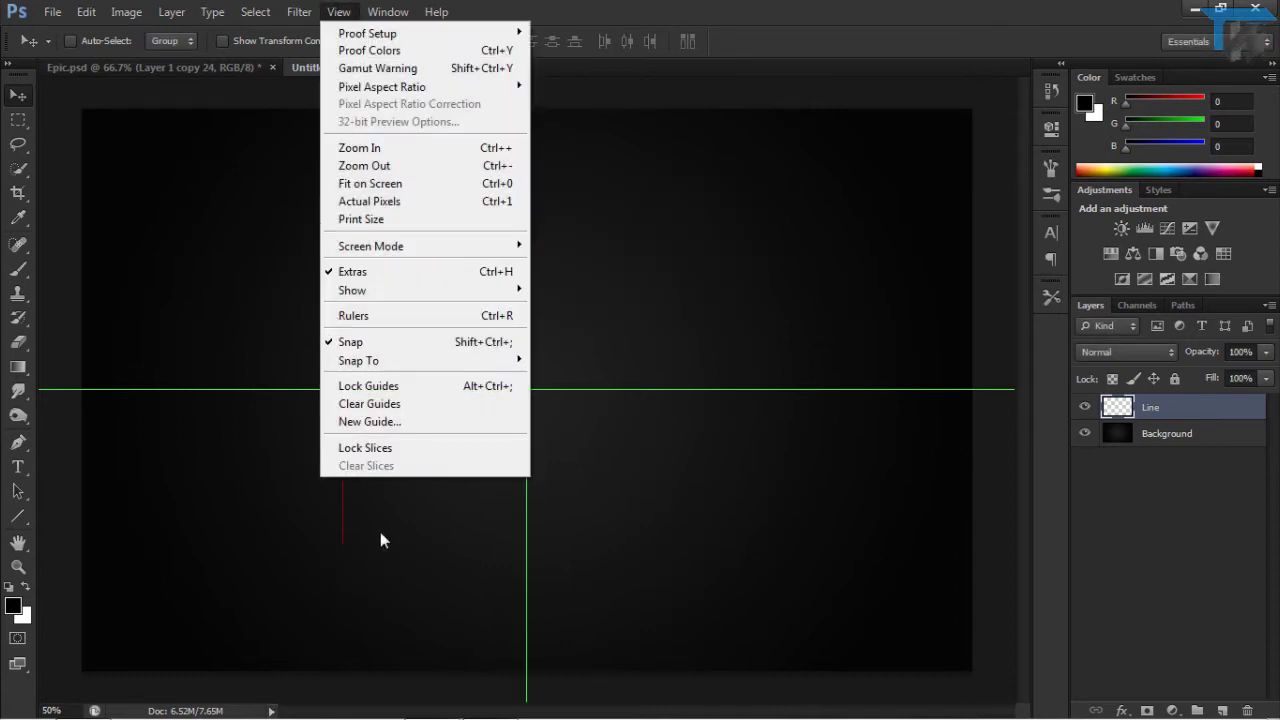
{"action": "left_click", "coordinate": [388, 388]}
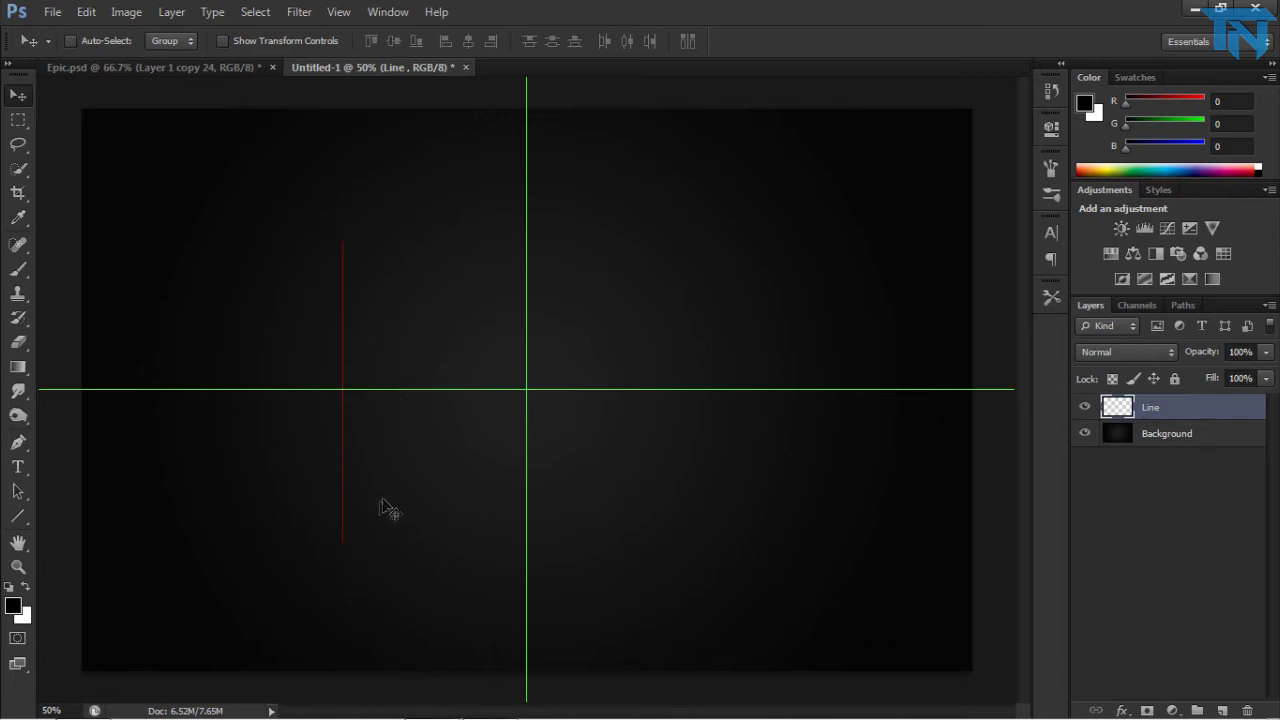
{"action": "left_click_drag", "start_coordinate": [380, 508], "coordinate": [555, 472]}
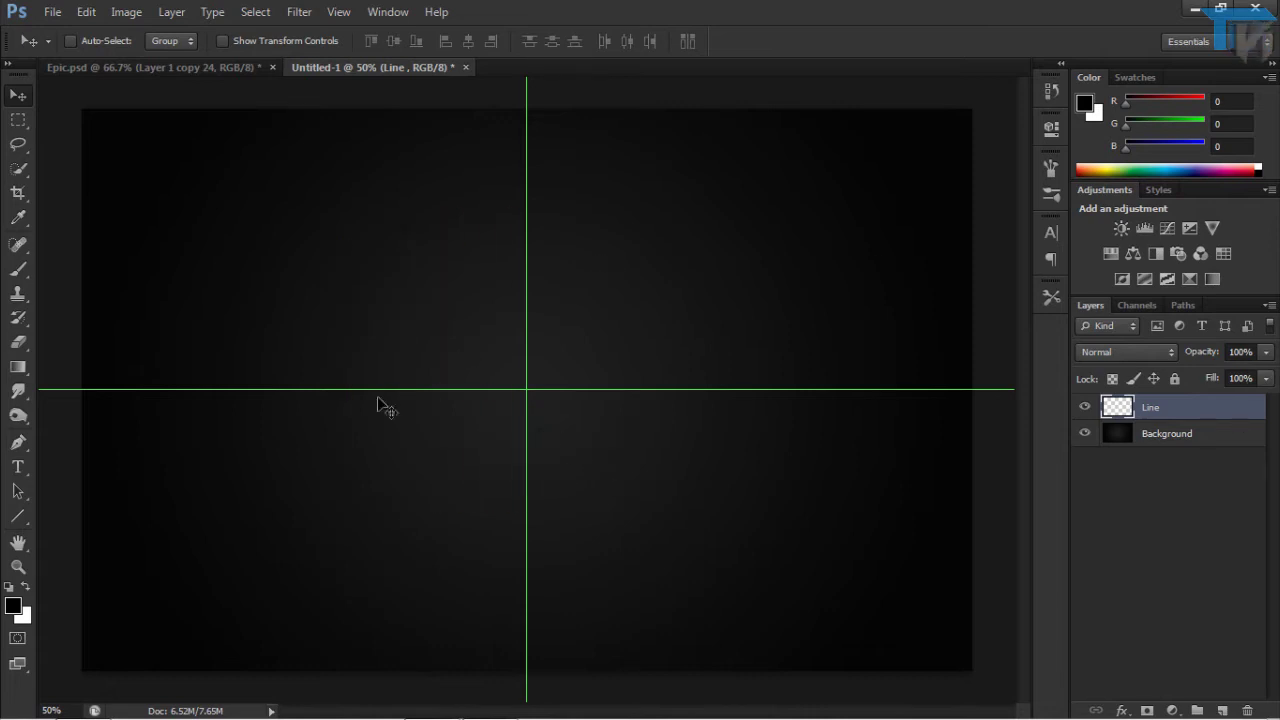
- Rotate the red line 30° and nudge it onto the guide intersection
{"action": "key", "text": "ctrl+t"}
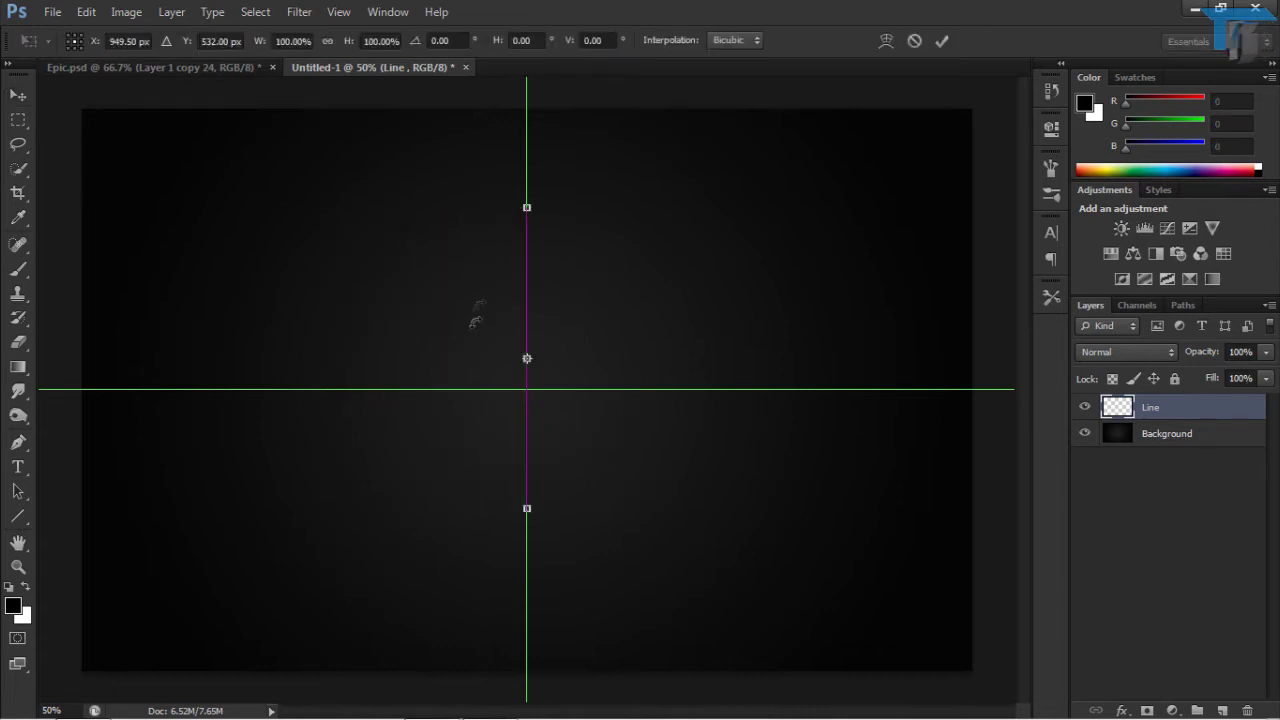
{"action": "left_click", "coordinate": [432, 40]}
{"action": "type", "text": "30"}
{"action": "key", "text": "Return"}
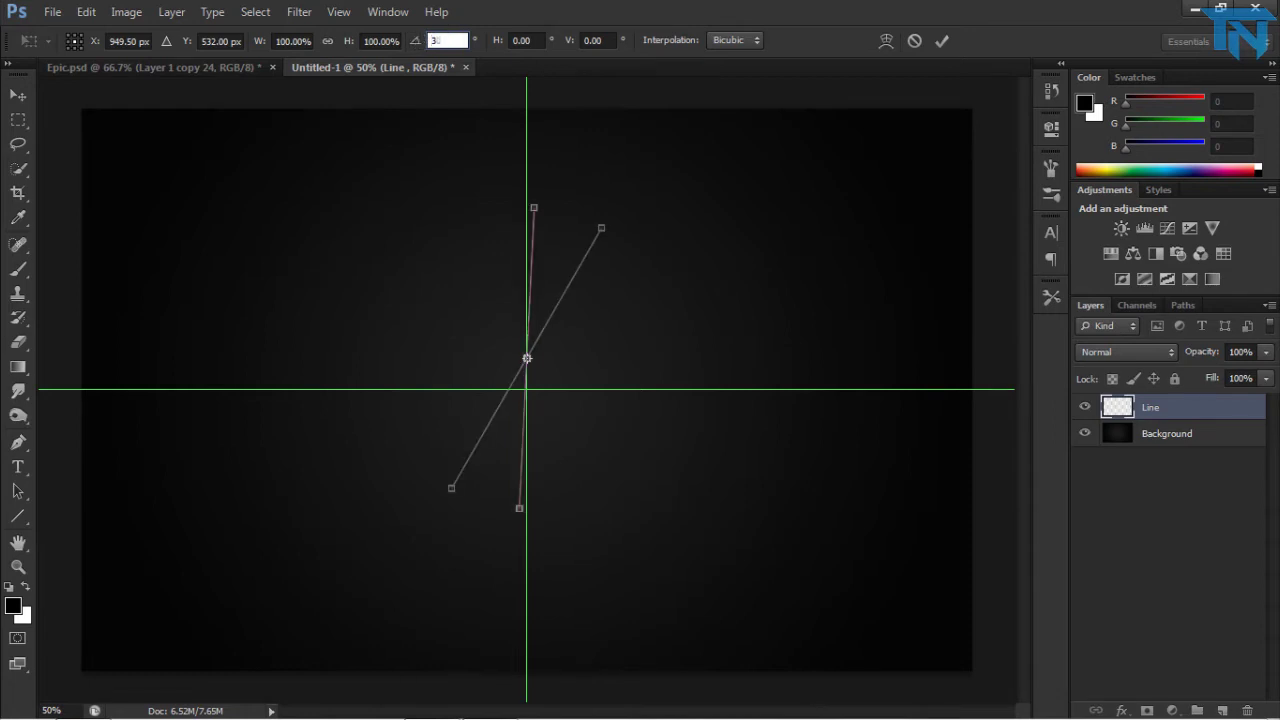
{"action": "key", "text": "v"}
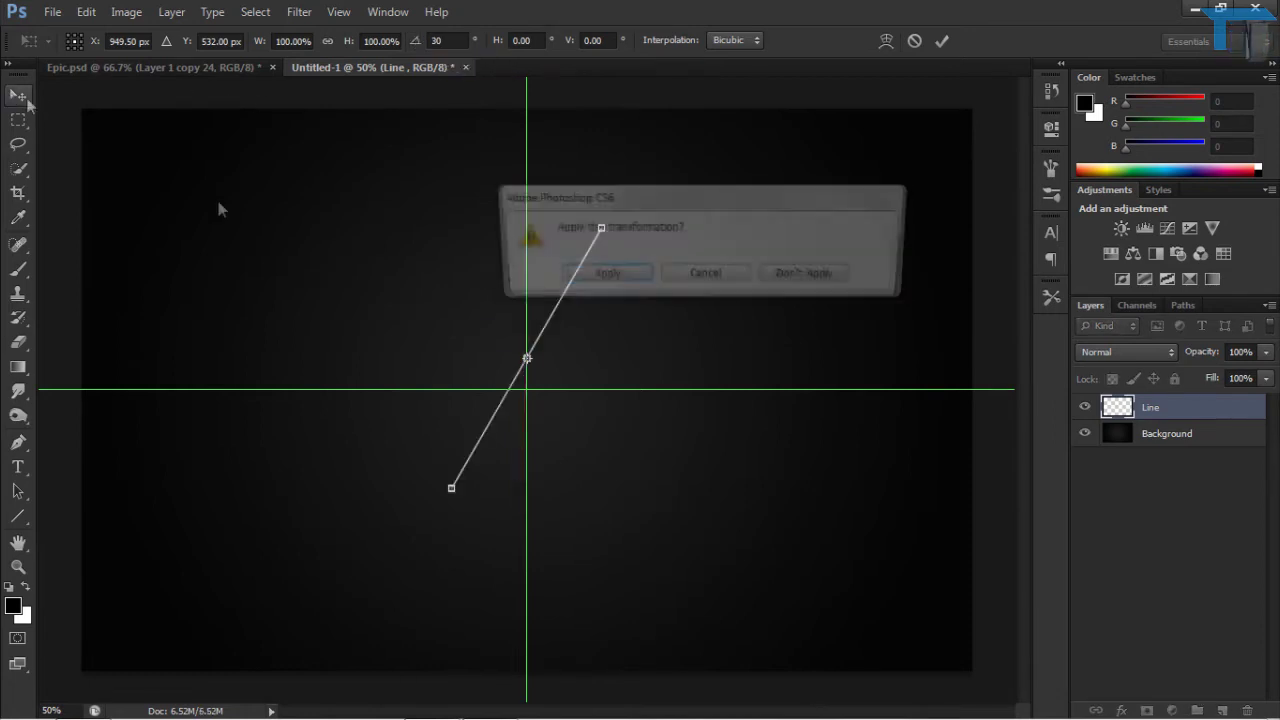
{"action": "key", "text": "Return"}
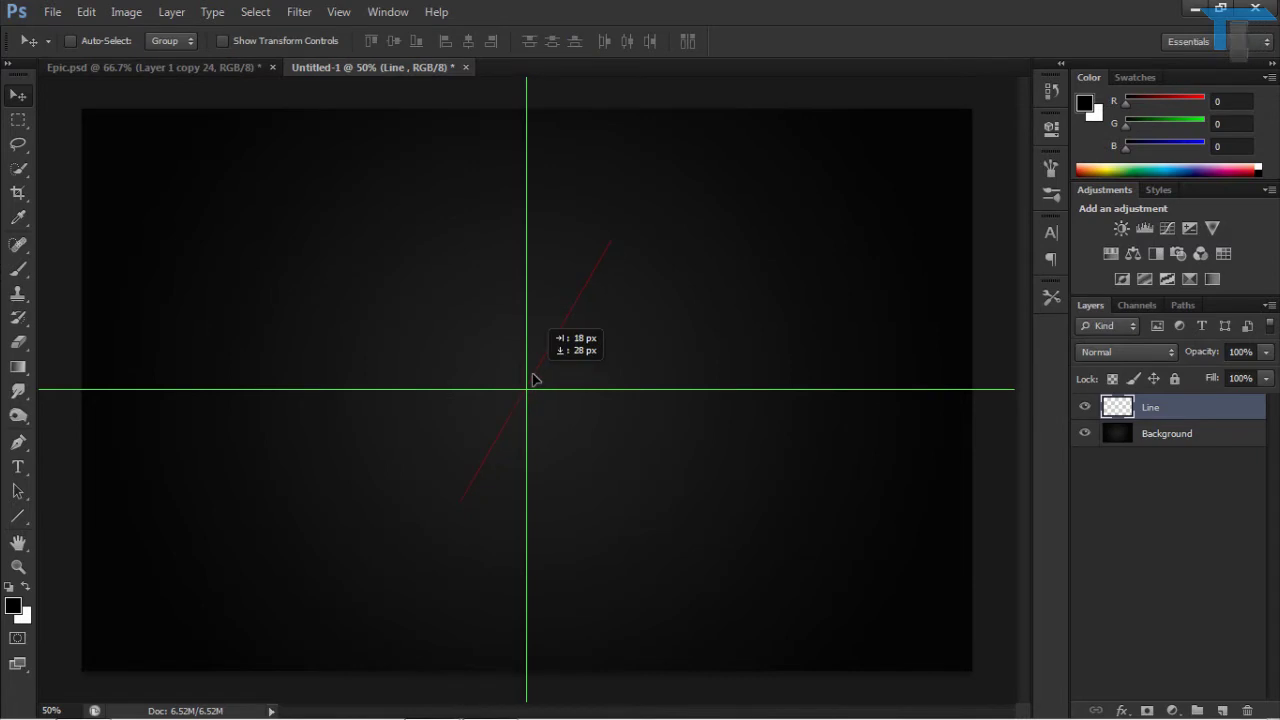
{"action": "scroll", "coordinate": [535, 383], "scroll_direction": "up", "scroll_amount": 3}
{"action": "scroll", "coordinate": [549, 424], "scroll_direction": "up", "scroll_amount": 2}
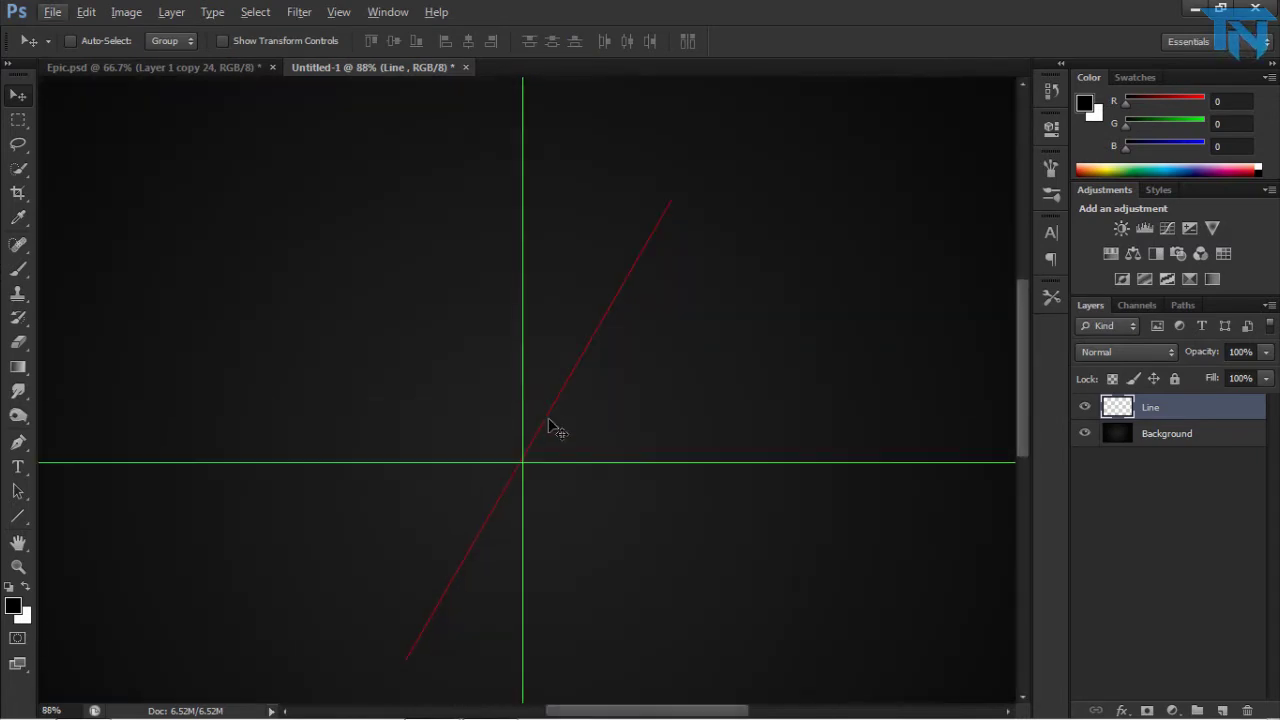
{"action": "left_click_drag", "start_coordinate": [549, 424], "coordinate": [552, 425]}
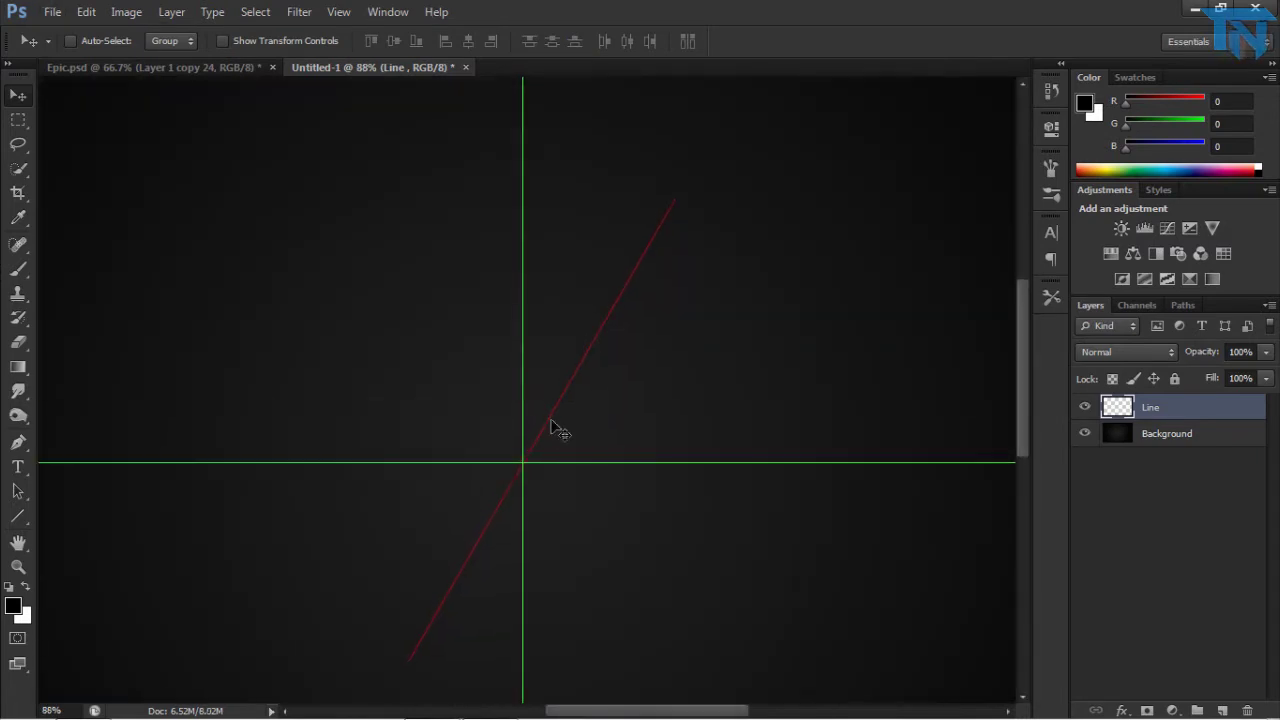
{"action": "scroll", "coordinate": [519, 313], "scroll_direction": "down", "scroll_amount": 3}
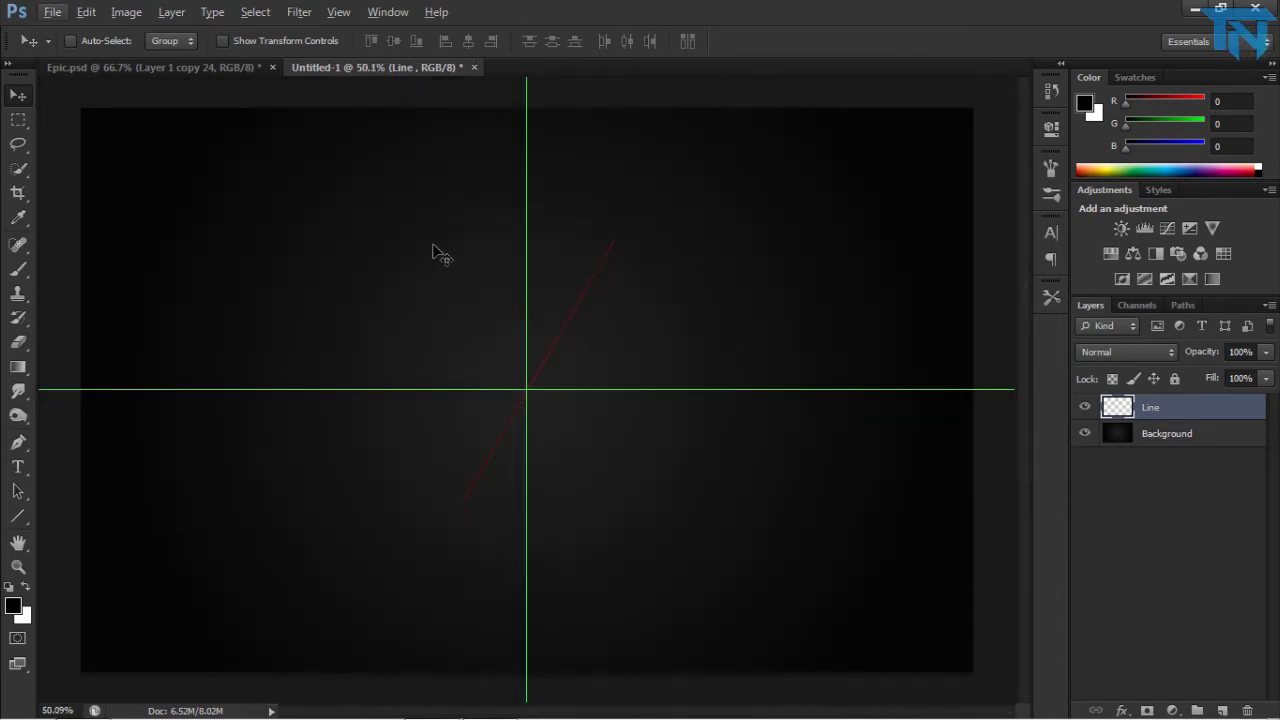
- Open the space wallpaper wallpapers10.net-space-127.jpg at full size in the browser
{"action": "key", "text": "alt+Tab"}
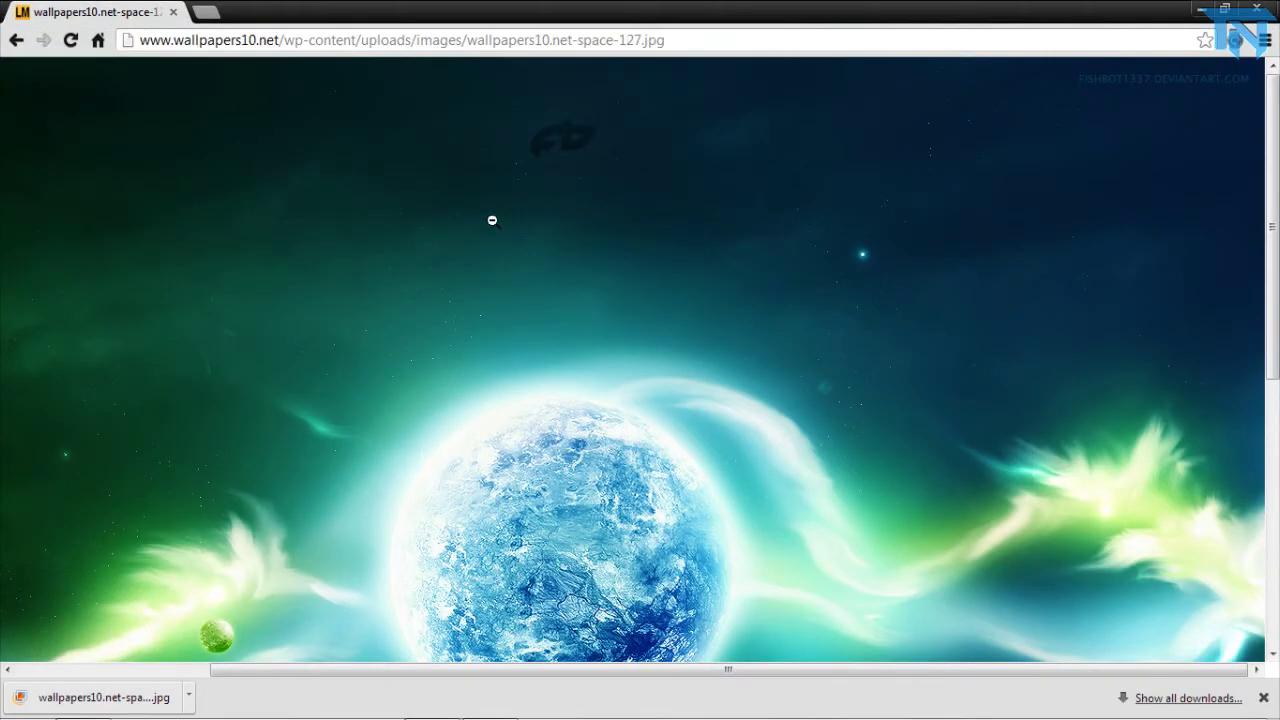
{"action": "left_click", "coordinate": [505, 252]}
{"action": "scroll", "coordinate": [500, 270], "scroll_direction": "up", "scroll_amount": 2}
{"action": "scroll", "coordinate": [457, 300], "scroll_direction": "down", "scroll_amount": 2}
{"action": "scroll", "coordinate": [551, 286], "scroll_direction": "up", "scroll_amount": 3}
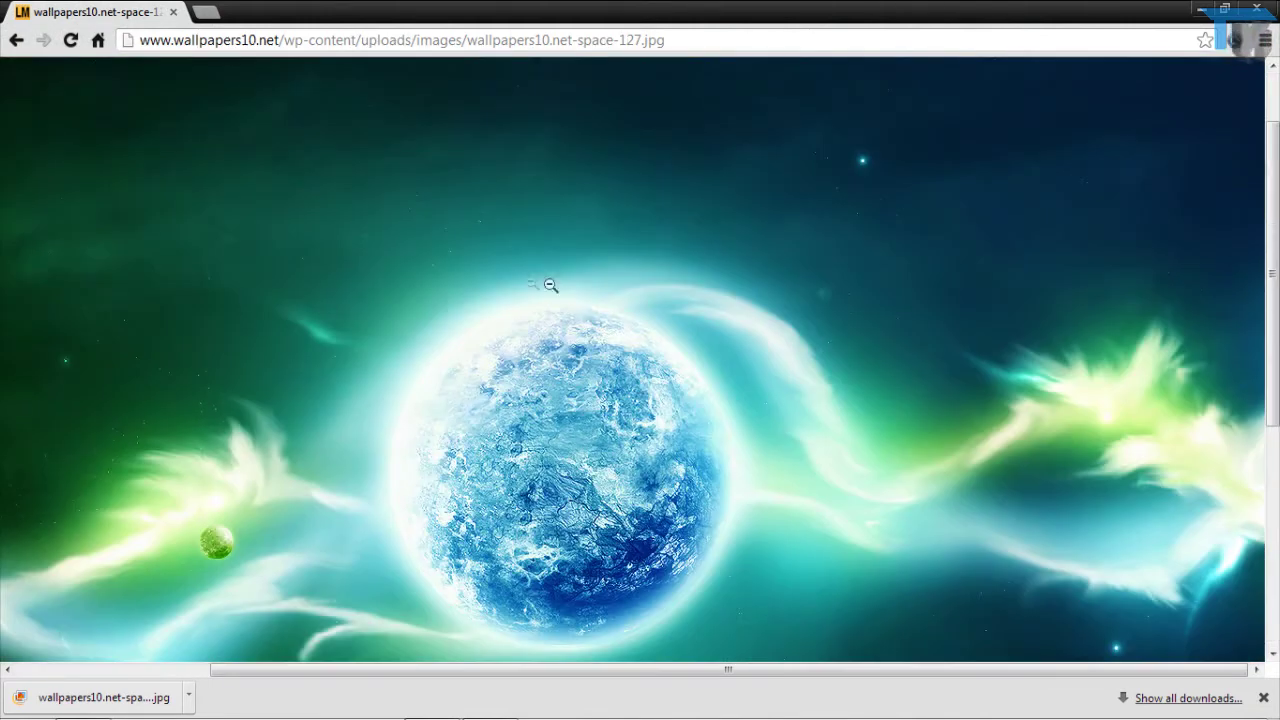
{"action": "scroll", "coordinate": [563, 300], "scroll_direction": "down", "scroll_amount": 3}
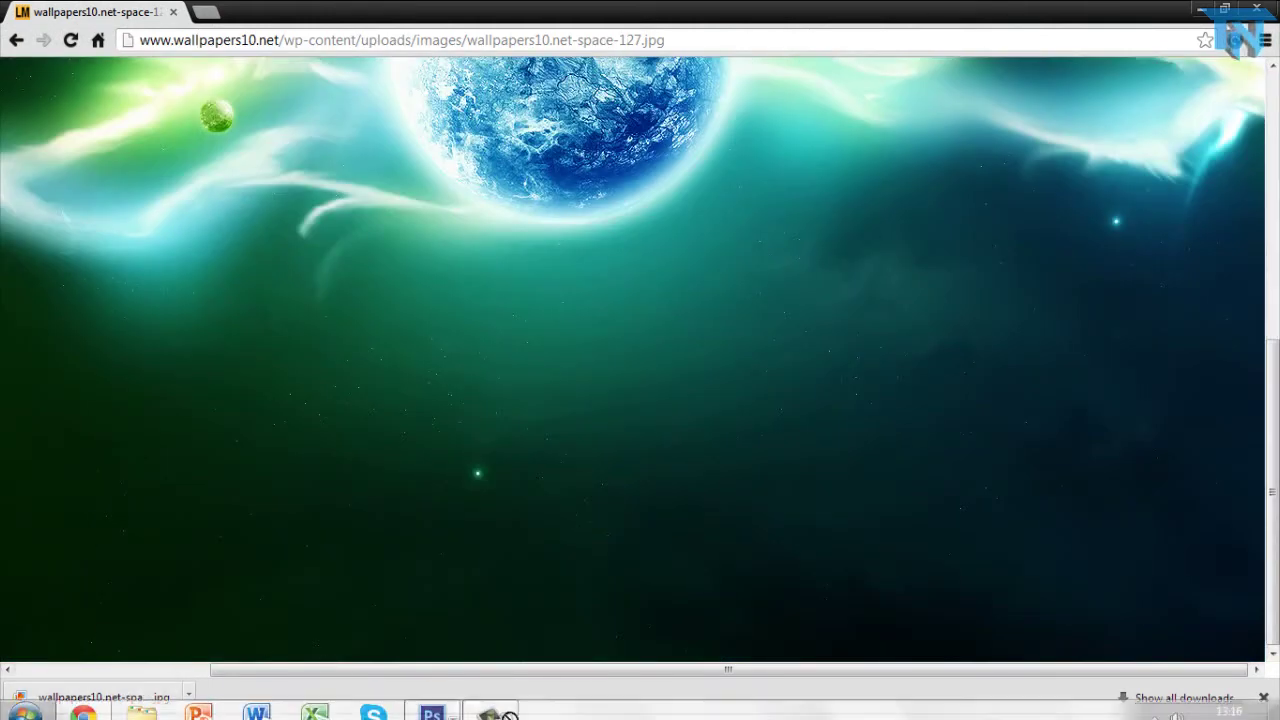
- Place the space wallpaper into the Untitled-1 document
{"action": "left_click", "coordinate": [432, 702]}
{"action": "left_click_drag", "start_coordinate": [435, 706], "coordinate": [586, 109]}
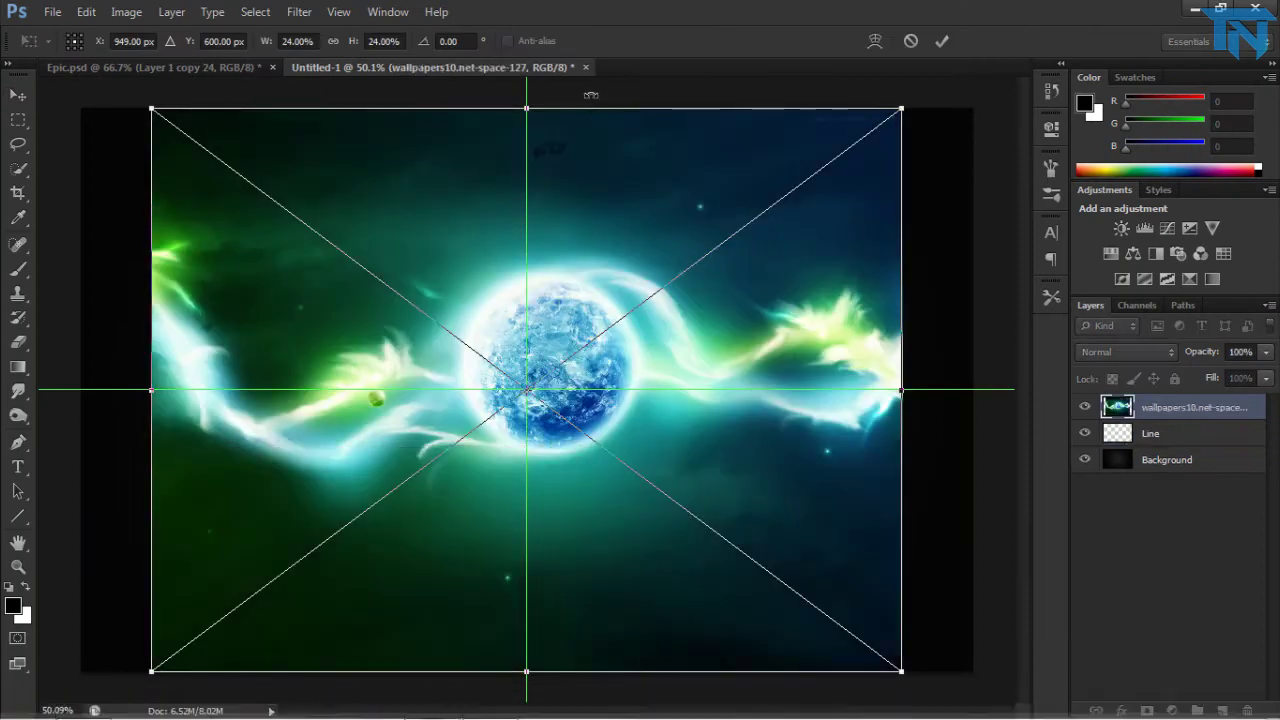
{"action": "key", "text": "Return"}
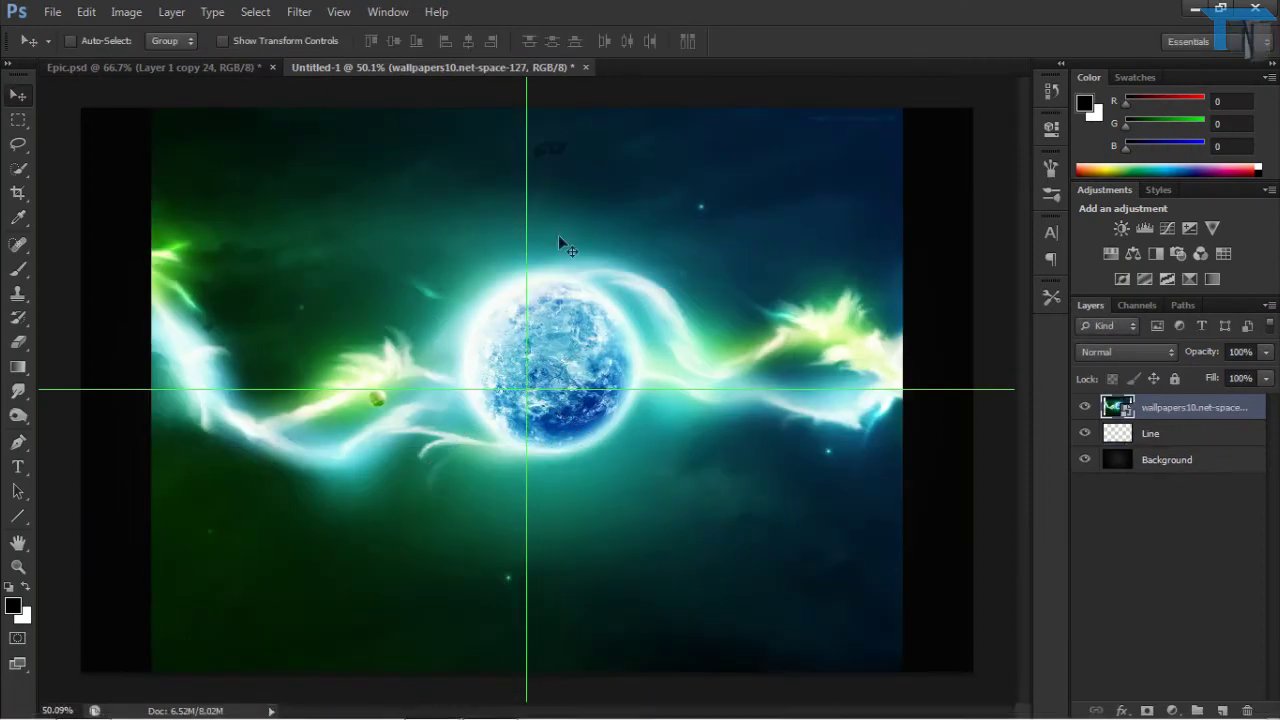
- Rasterize the wallpaper layer, delete a strip along its top edge, and shift it up-left
{"action": "left_click", "coordinate": [18, 119]}
{"action": "left_click_drag", "start_coordinate": [102, 108], "coordinate": [1020, 140]}
{"action": "key", "text": "Delete"}
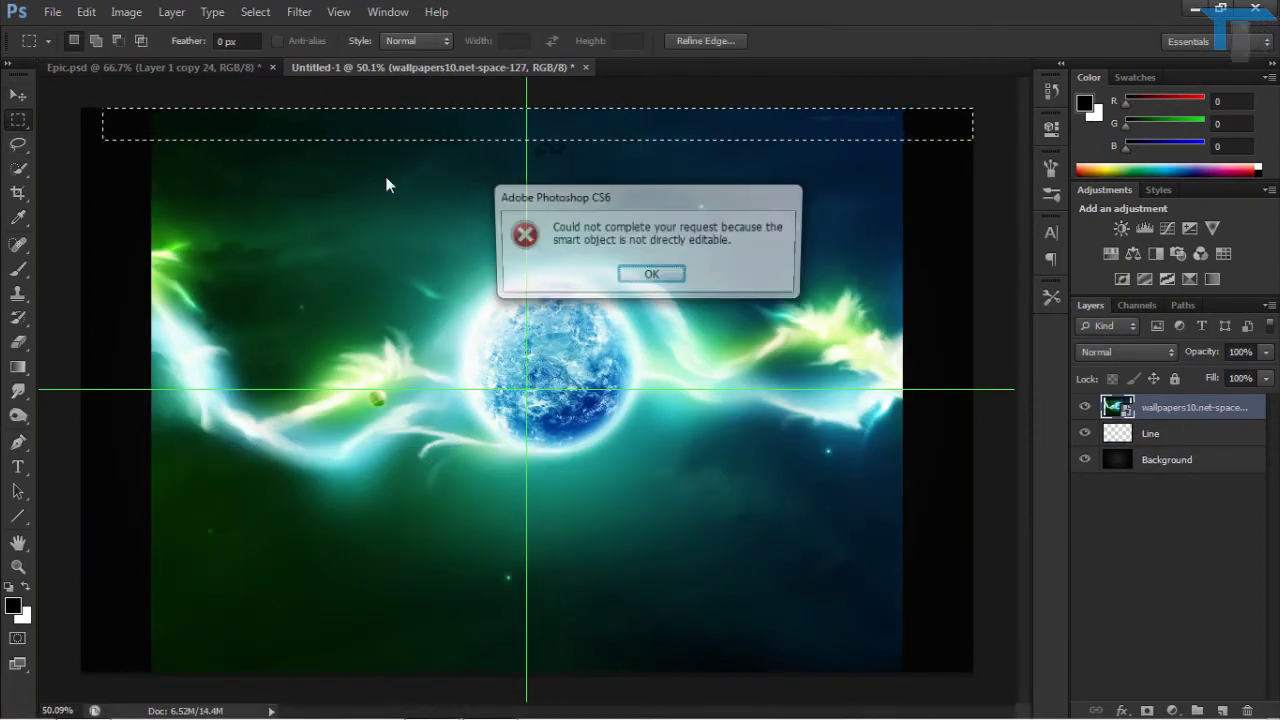
{"action": "left_click", "coordinate": [651, 273]}
{"action": "right_click", "coordinate": [1204, 412]}
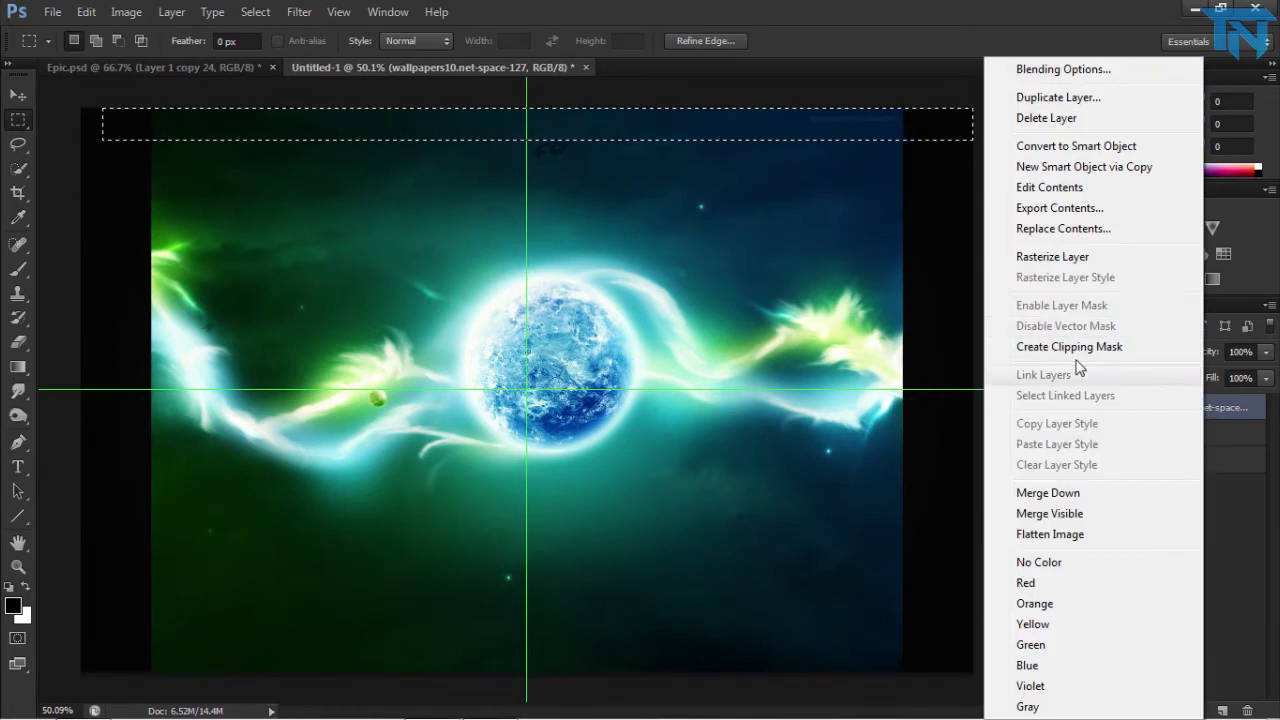
{"action": "left_click", "coordinate": [1021, 256]}
{"action": "key", "text": "Delete"}
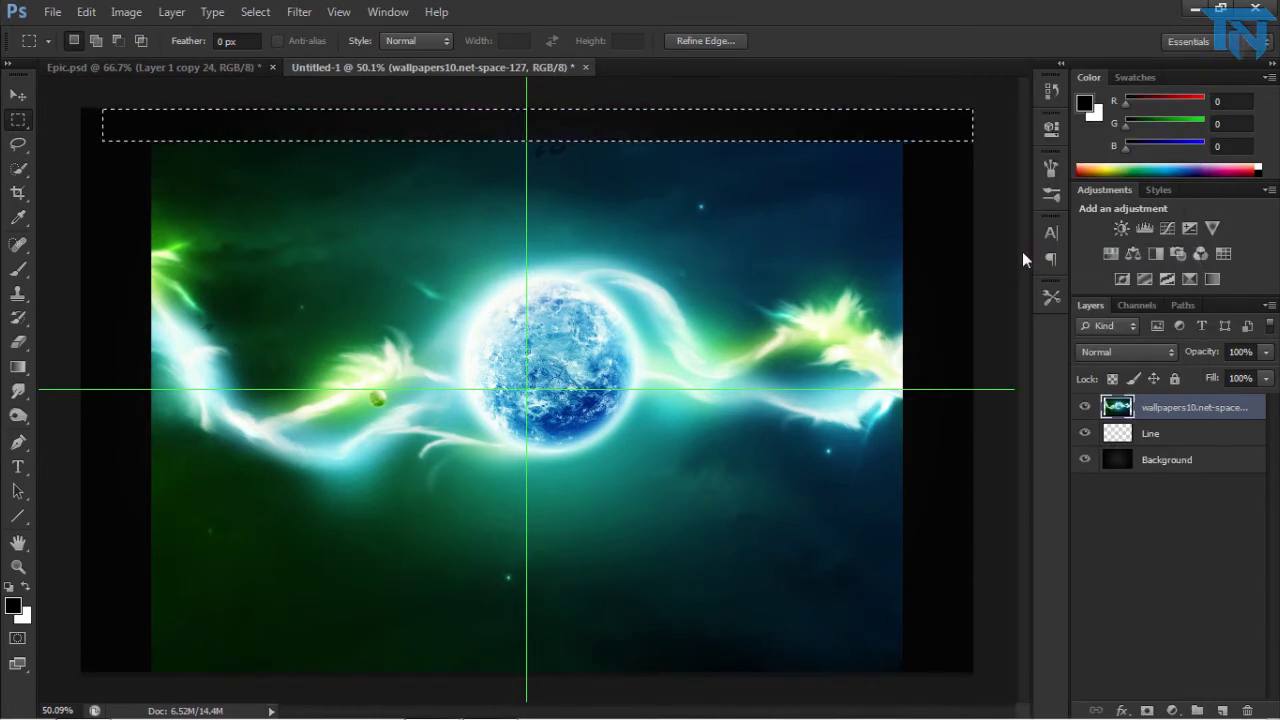
{"action": "key", "text": "Down"}
{"action": "key", "text": "Down"}
{"action": "key", "text": "Down"}
{"action": "key", "text": "Down"}
{"action": "key", "text": "Down"}
{"action": "key", "text": "Down"}
{"action": "key", "text": "Down"}
{"action": "key", "text": "Down"}
{"action": "key", "text": "Down"}
{"action": "key", "text": "Down"}
{"action": "key", "text": "Down"}
{"action": "key", "text": "Down"}
{"action": "key", "text": "Down"}
{"action": "key", "text": "Down"}
{"action": "key", "text": "Down"}
{"action": "key", "text": "Down"}
{"action": "key", "text": "Down"}
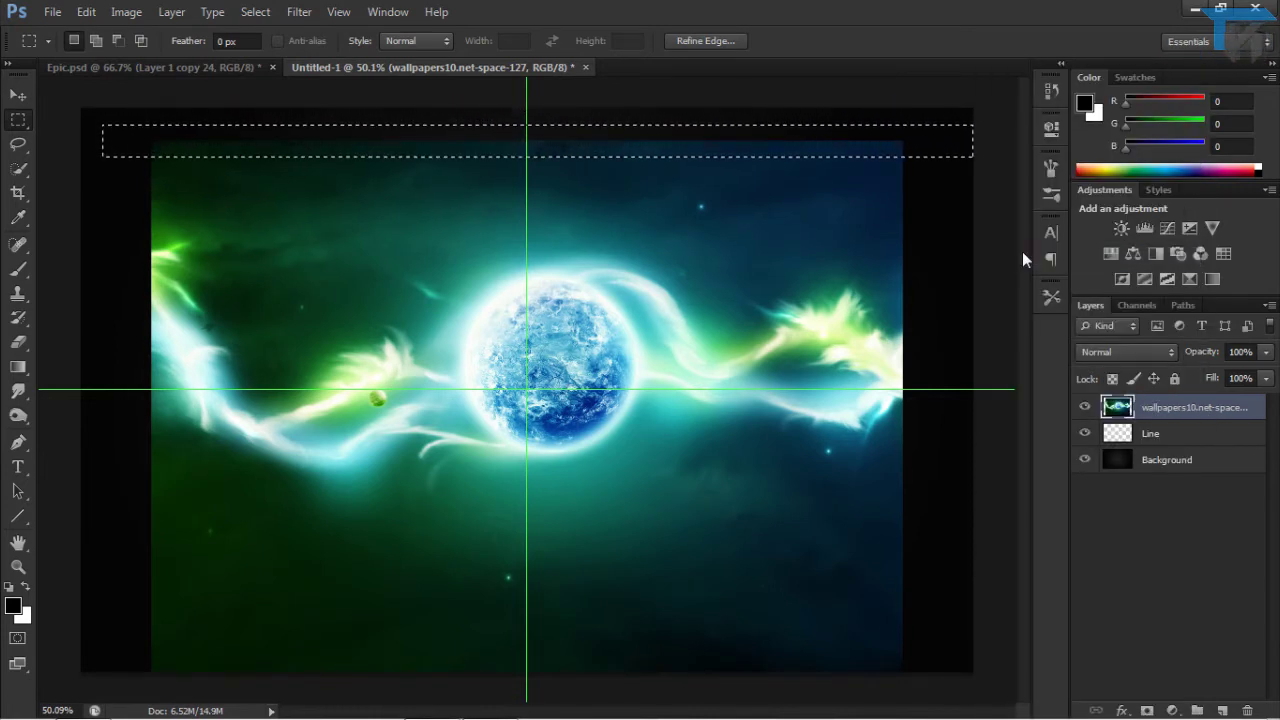
{"action": "key", "text": "Delete"}
{"action": "key", "text": "ctrl+d"}
{"action": "key", "text": "v"}
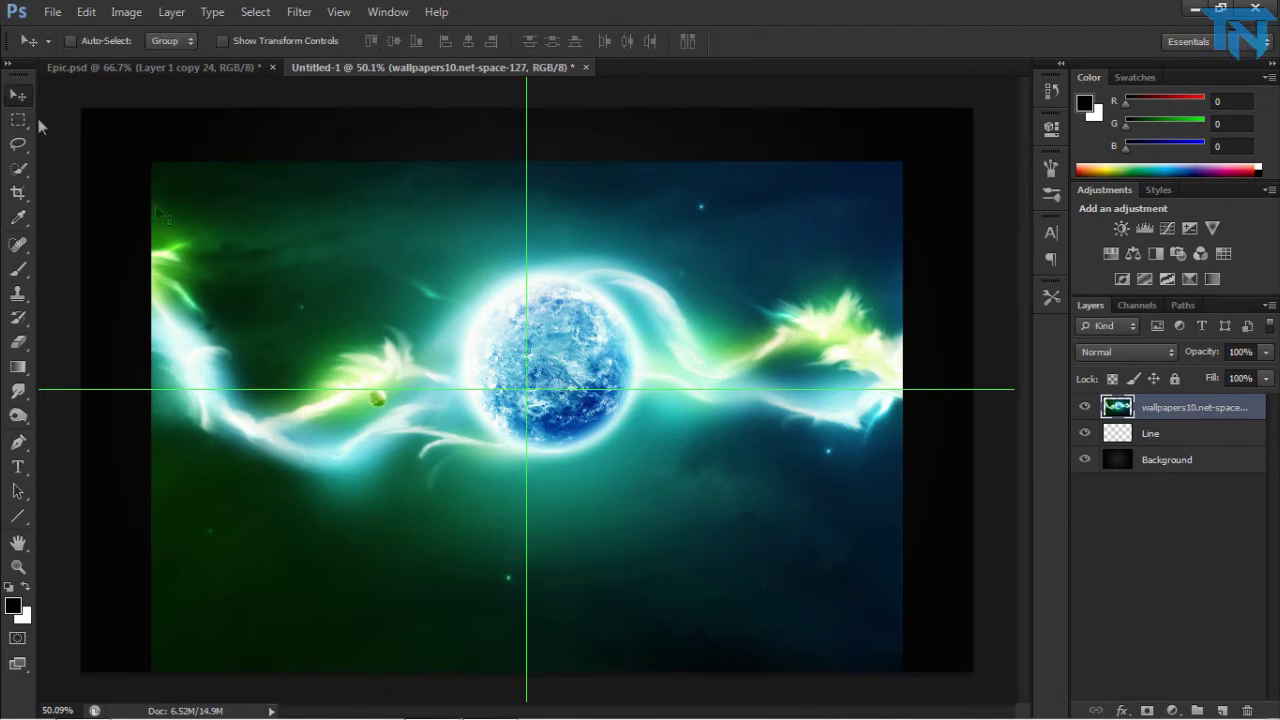
{"action": "left_click_drag", "start_coordinate": [516, 347], "coordinate": [495, 320]}
- Lasso the left plasma arc and feather the selection
{"action": "left_click", "coordinate": [18, 143]}
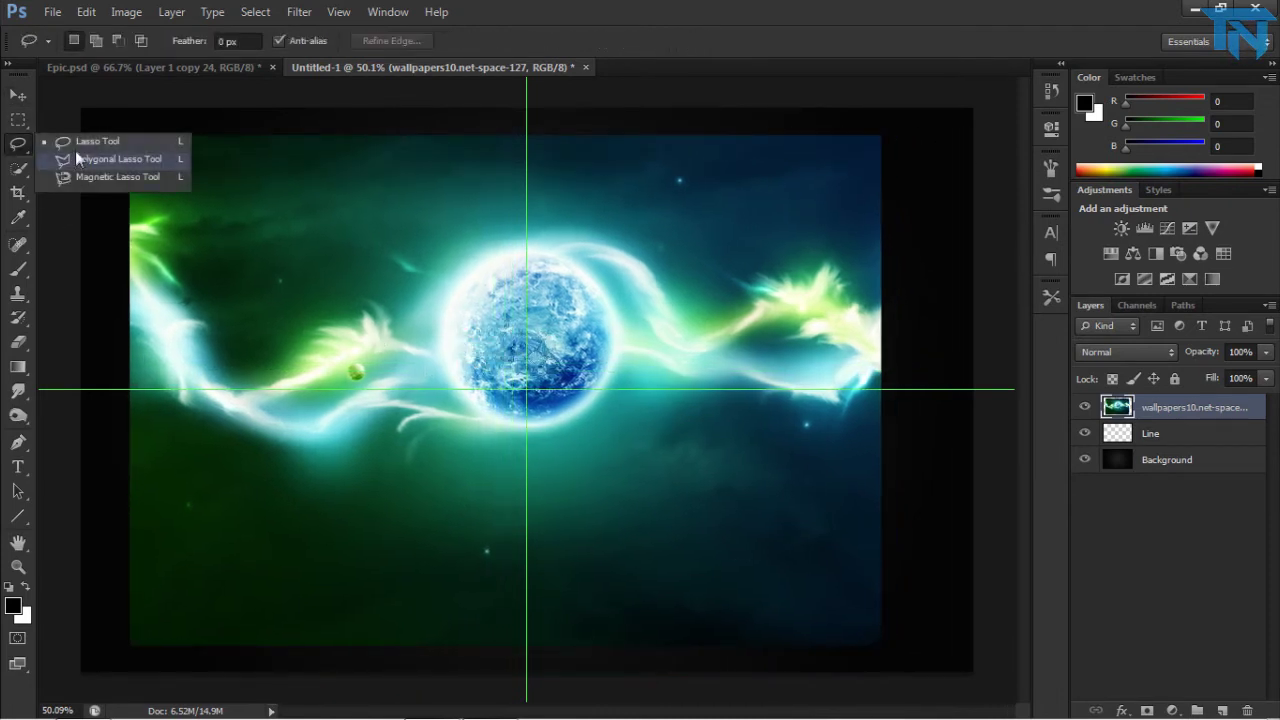
{"action": "left_click", "coordinate": [627, 316]}
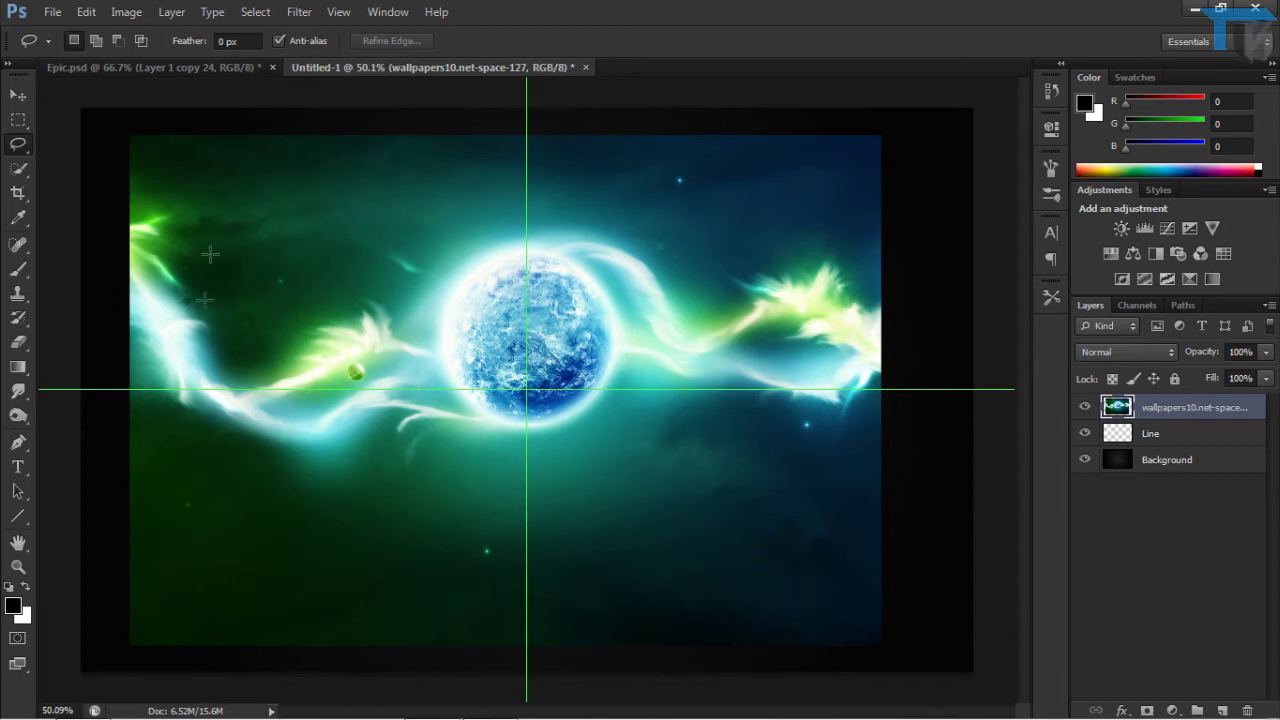
{"action": "mouse_move", "coordinate": [108, 187]}
{"action": "left_mouse_down"}
{"action": "mouse_move", "coordinate": [226, 235]}
{"action": "mouse_move", "coordinate": [270, 322]}
{"action": "mouse_move", "coordinate": [429, 295]}
{"action": "mouse_move", "coordinate": [443, 332]}
{"action": "mouse_move", "coordinate": [369, 471]}
{"action": "mouse_move", "coordinate": [224, 447]}
{"action": "mouse_move", "coordinate": [134, 388]}
{"action": "mouse_move", "coordinate": [94, 258]}
{"action": "mouse_move", "coordinate": [110, 190]}
{"action": "left_mouse_up"}
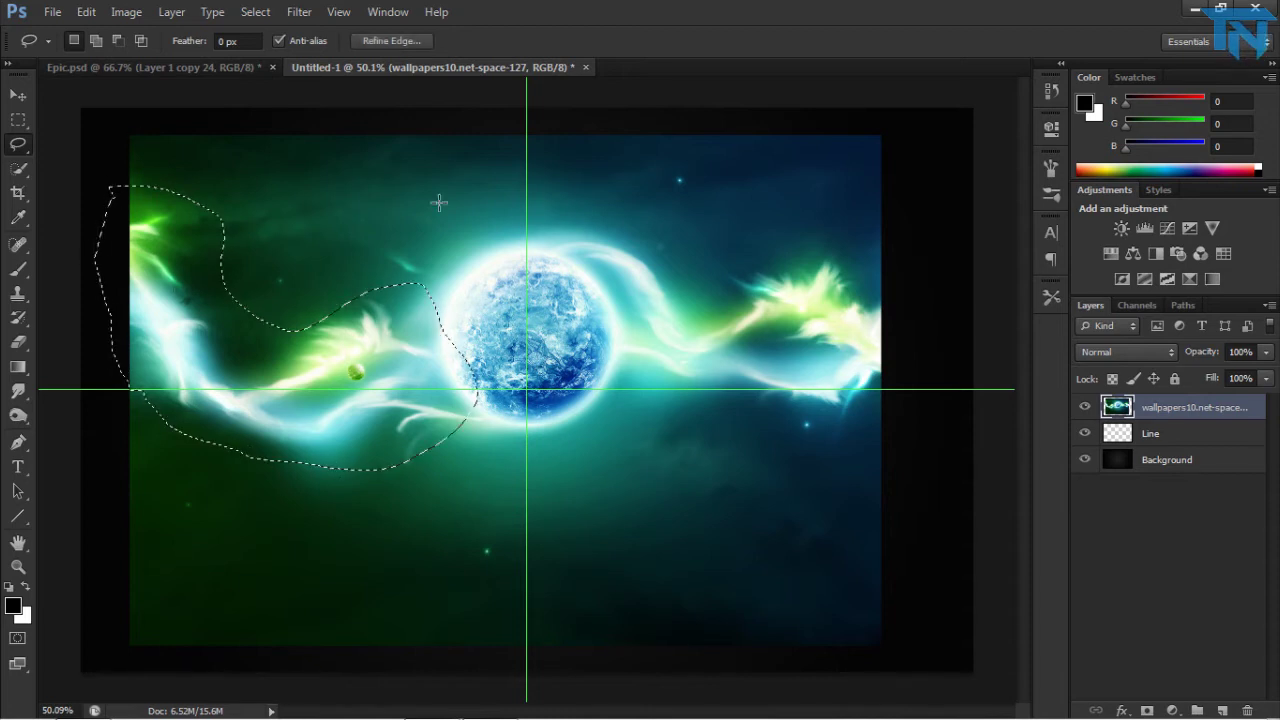
{"action": "left_click", "coordinate": [268, 11]}
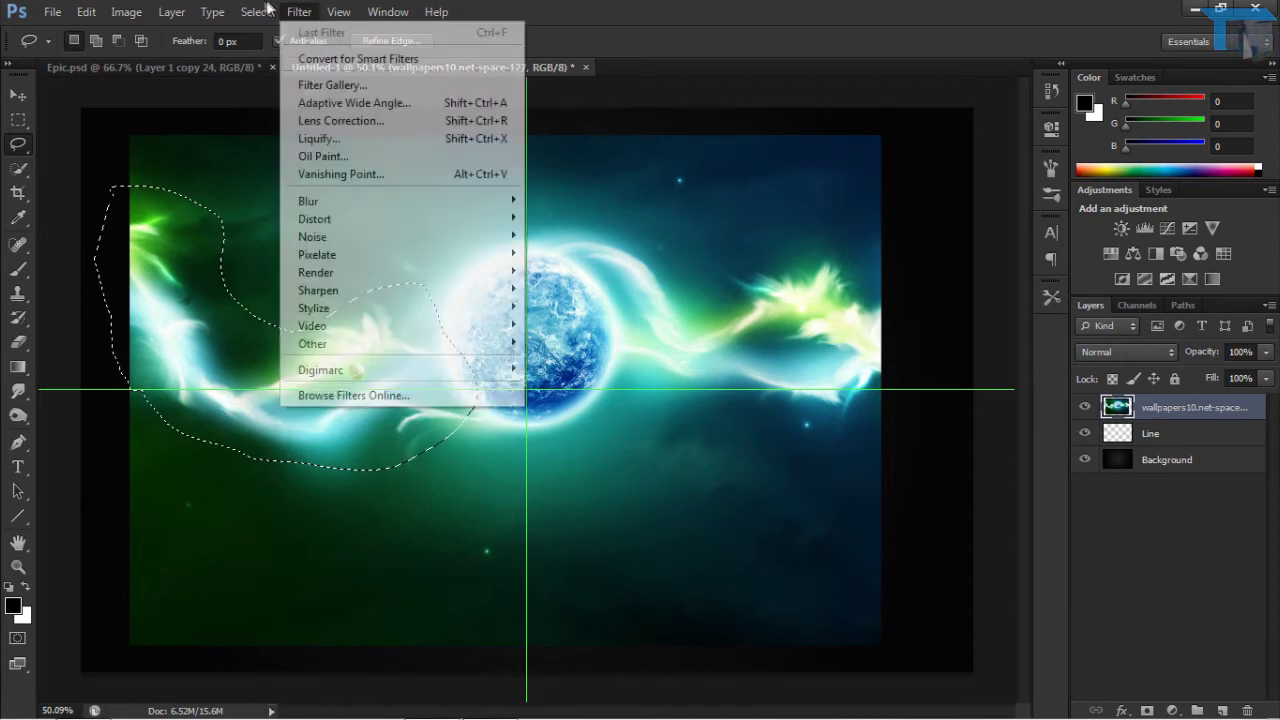
{"action": "mouse_move", "coordinate": [275, 220]}
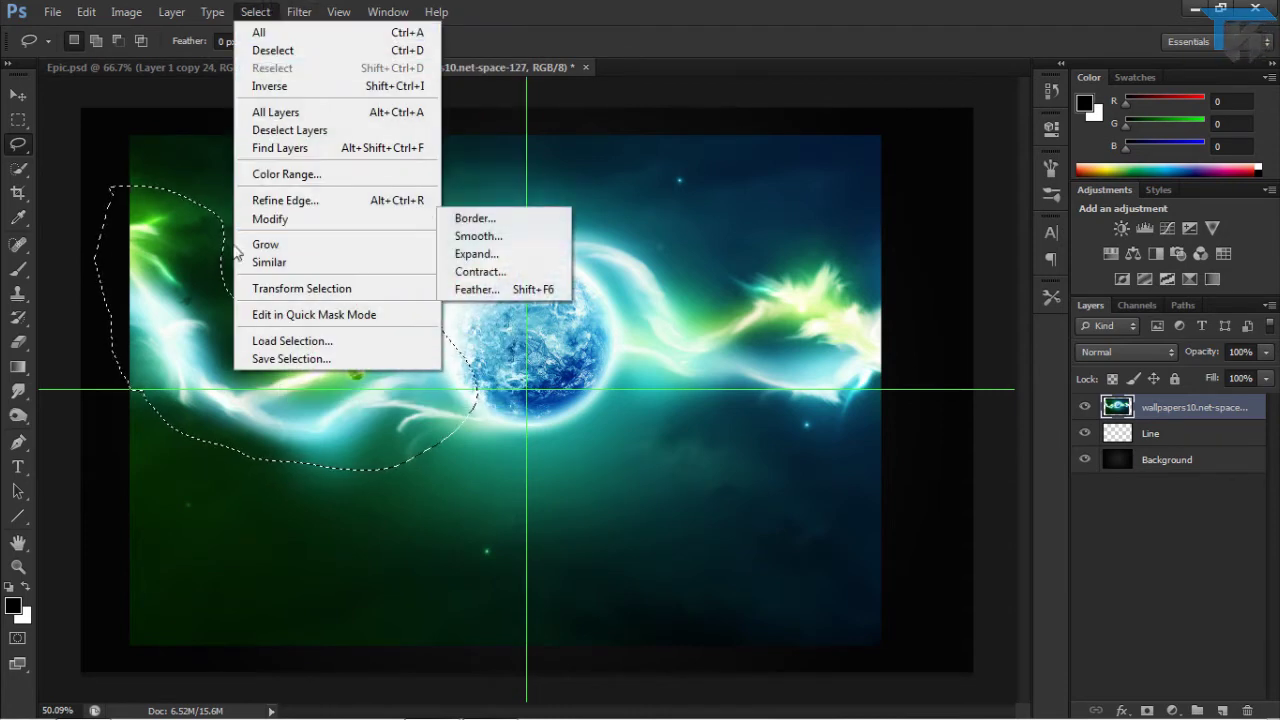
{"action": "left_click", "coordinate": [478, 286]}
{"action": "key", "text": "Return"}
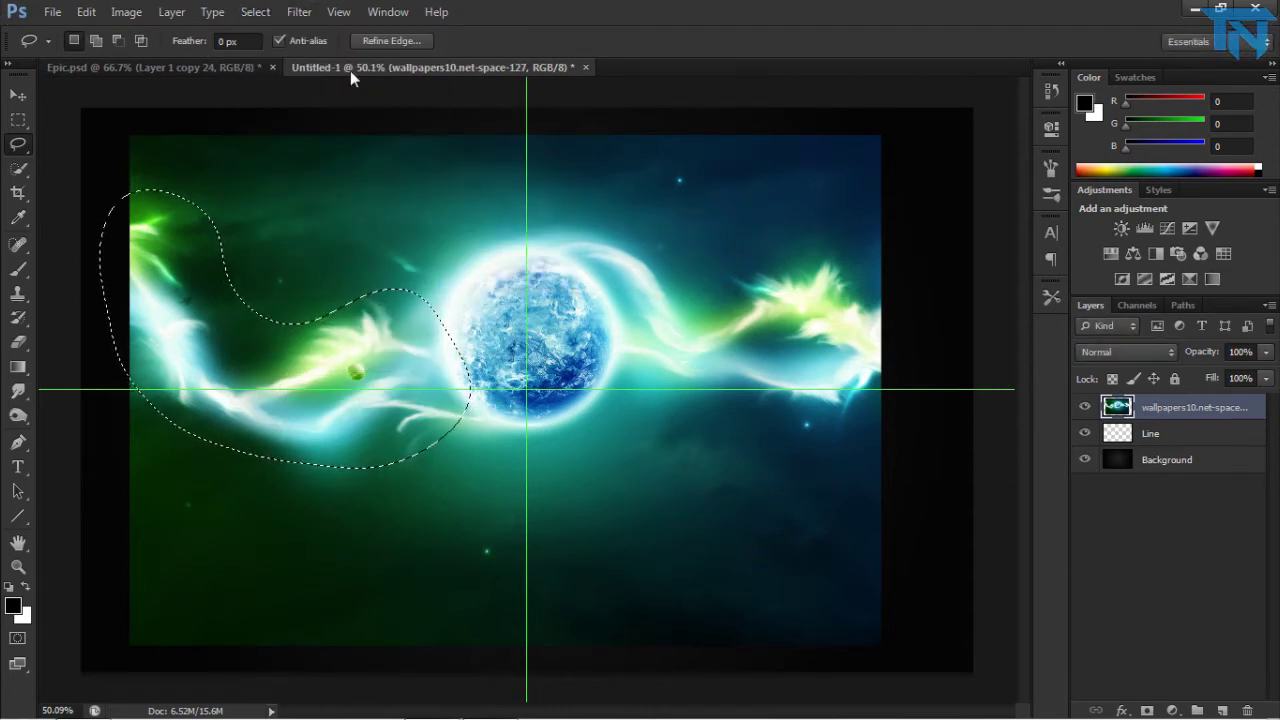
- Copy the feathered arc onto its own Layer 1, undoing the stray pastes
{"action": "key", "text": "ctrl+d"}
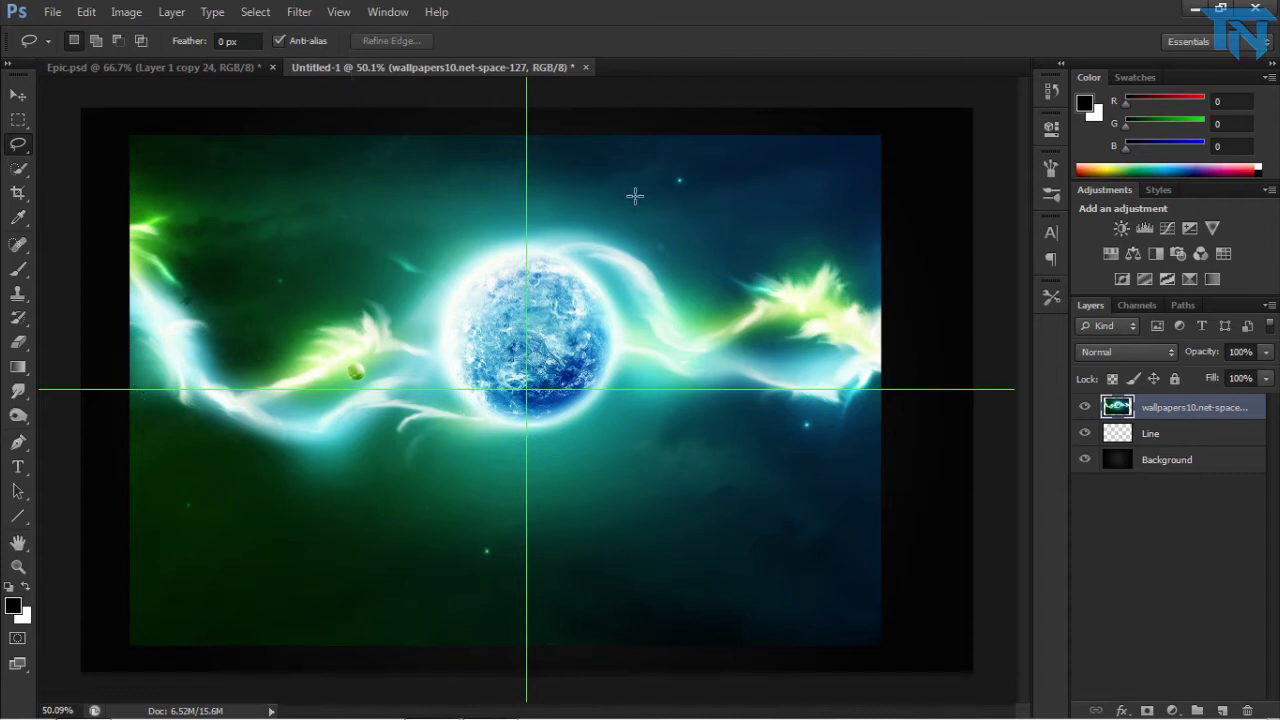
{"action": "key", "text": "ctrl+v"}
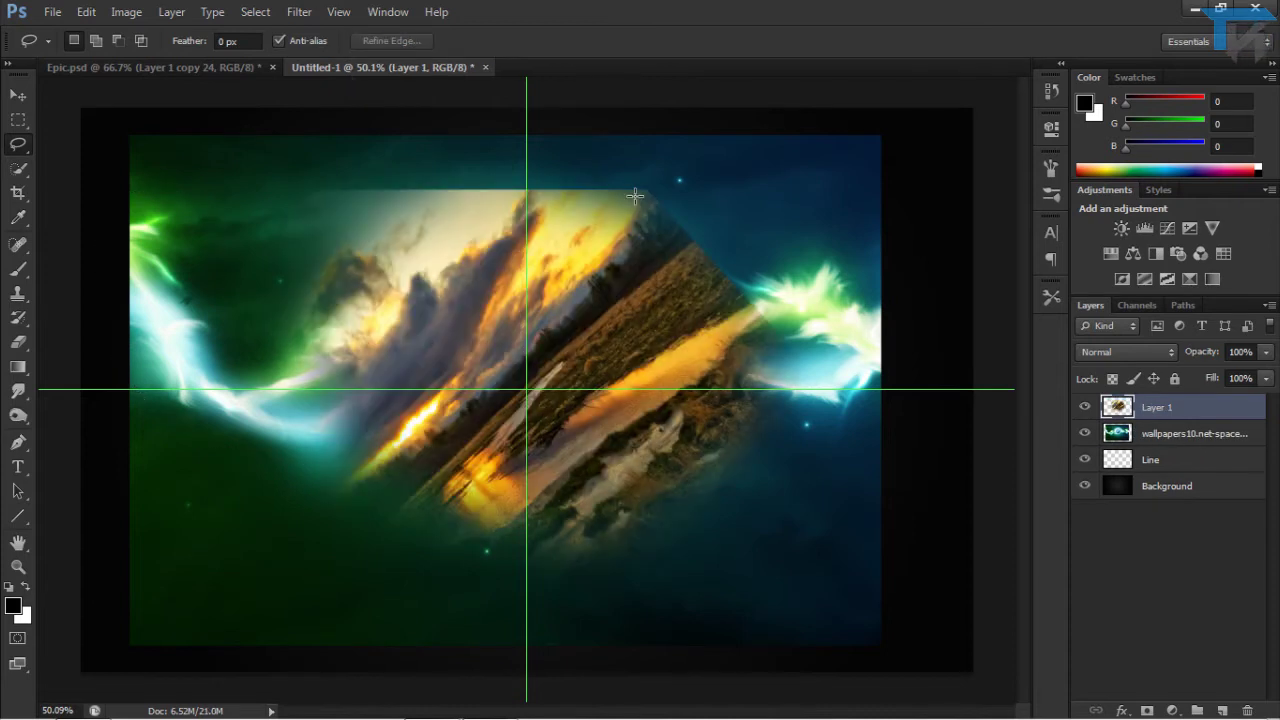
{"action": "key", "text": "ctrl+z"}
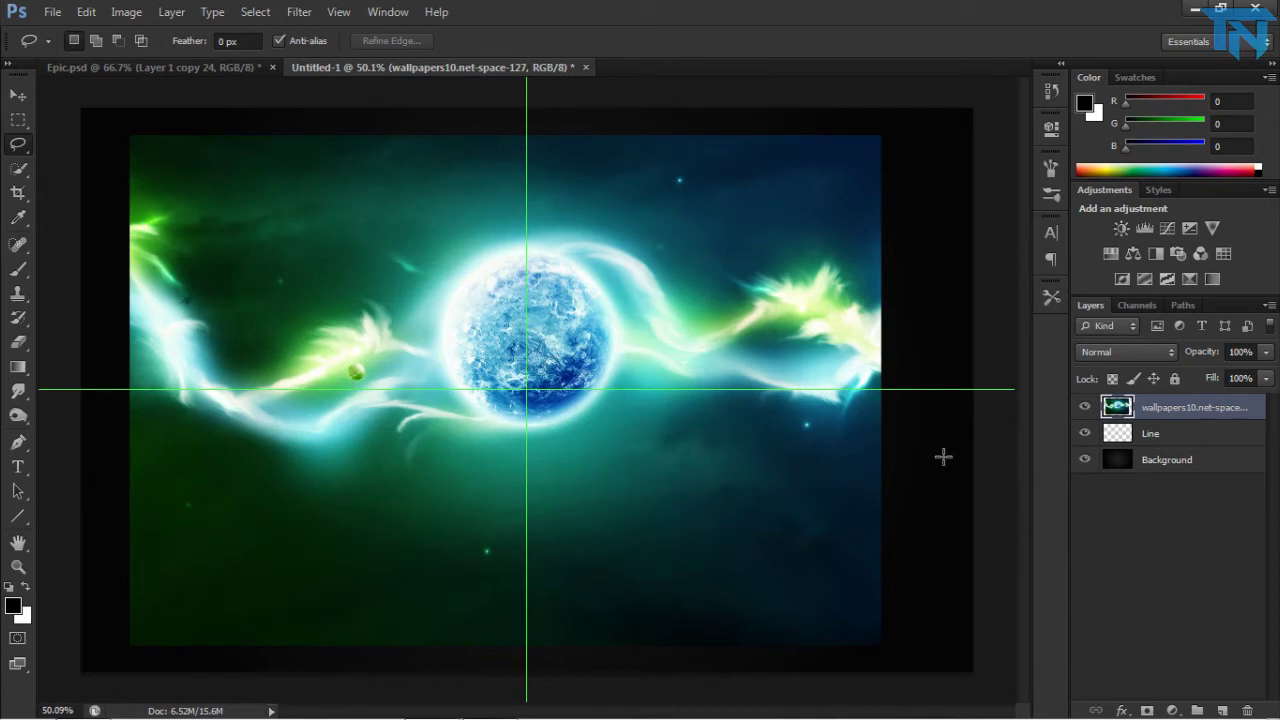
{"action": "key", "text": "ctrl+v"}
{"action": "key", "text": "ctrl+z"}
{"action": "key", "text": "ctrl+alt+z"}
{"action": "key", "text": "ctrl+alt+z"}
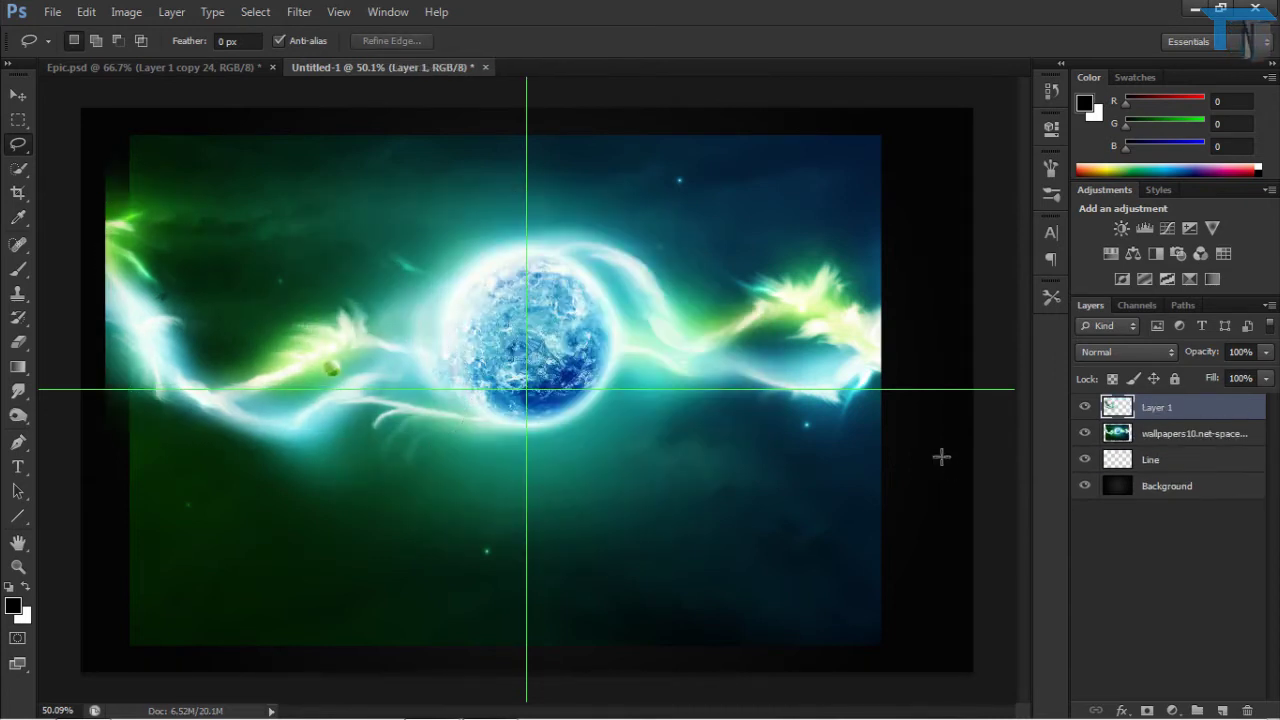
- Delete the space wallpaper layer and select Layer 1
{"action": "left_click", "coordinate": [1170, 435]}
{"action": "key", "text": "Delete"}
{"action": "key", "text": "v"}
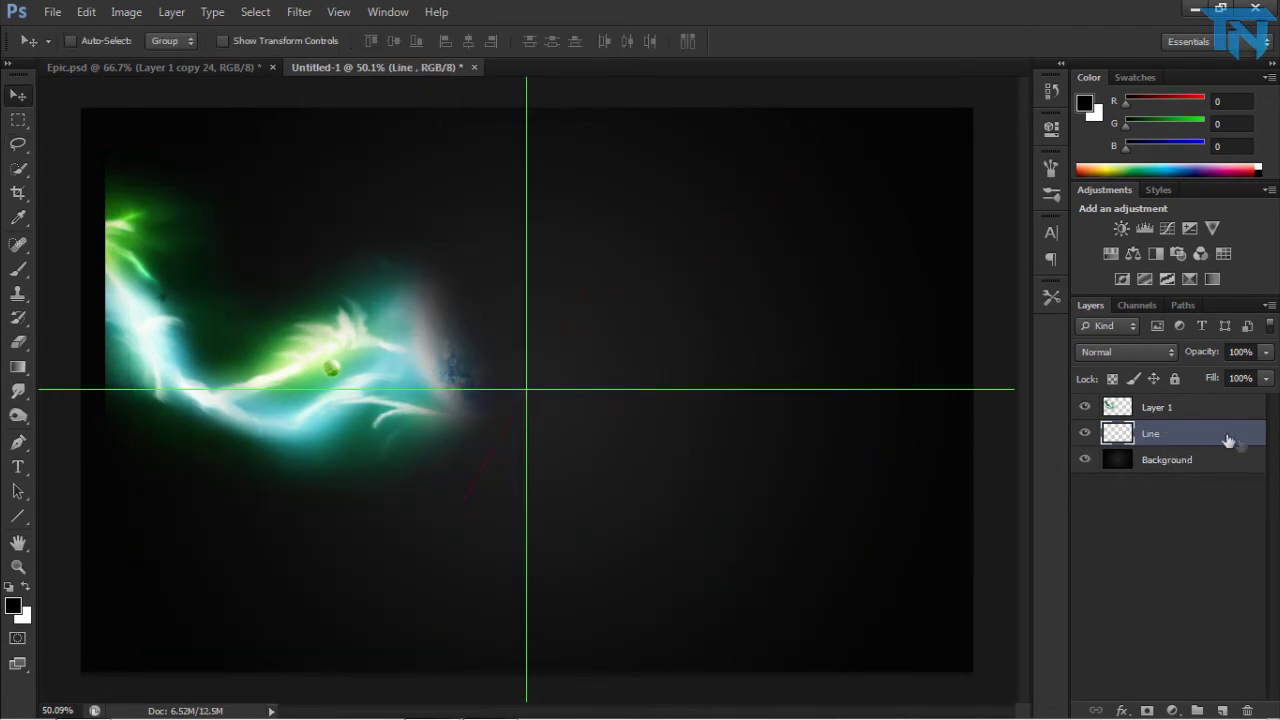
{"action": "left_click", "coordinate": [1202, 410]}
- Rotate the glowing arc to about -71° and move it toward the guide crossing
{"action": "left_click_drag", "start_coordinate": [335, 390], "coordinate": [578, 252]}
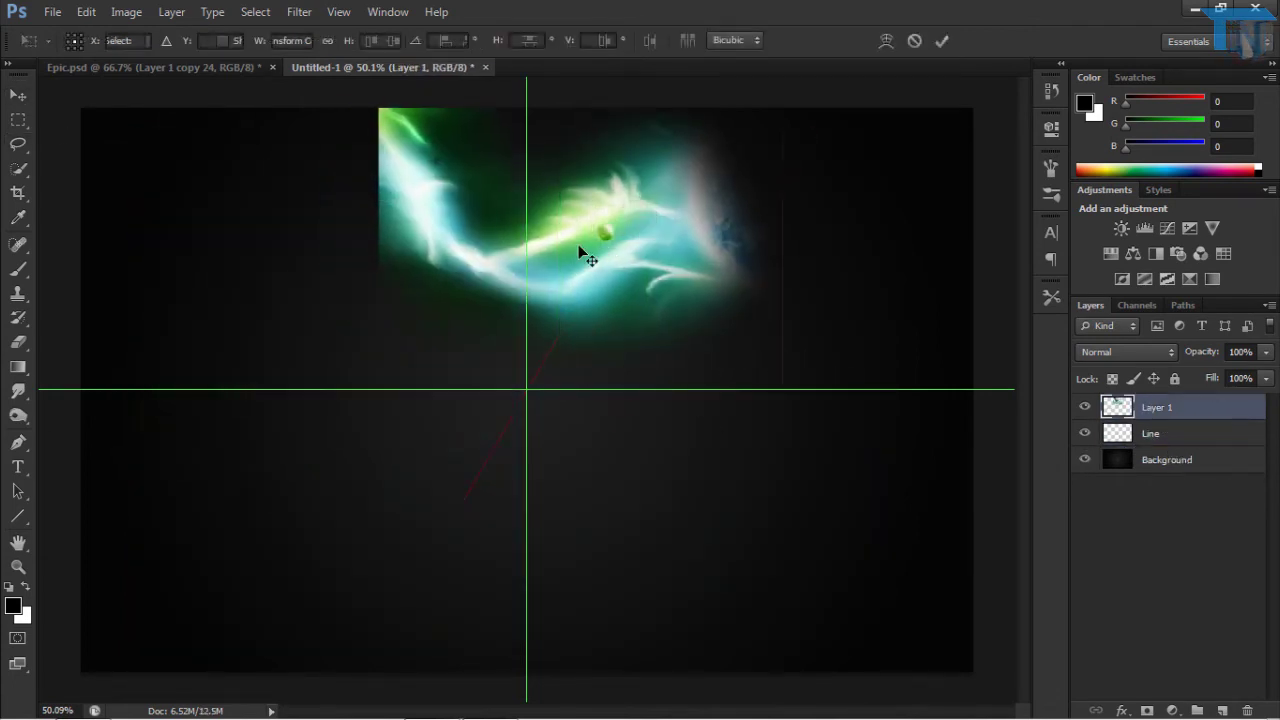
{"action": "key", "text": "ctrl+t"}
{"action": "left_click_drag", "start_coordinate": [454, 519], "coordinate": [820, 689]}
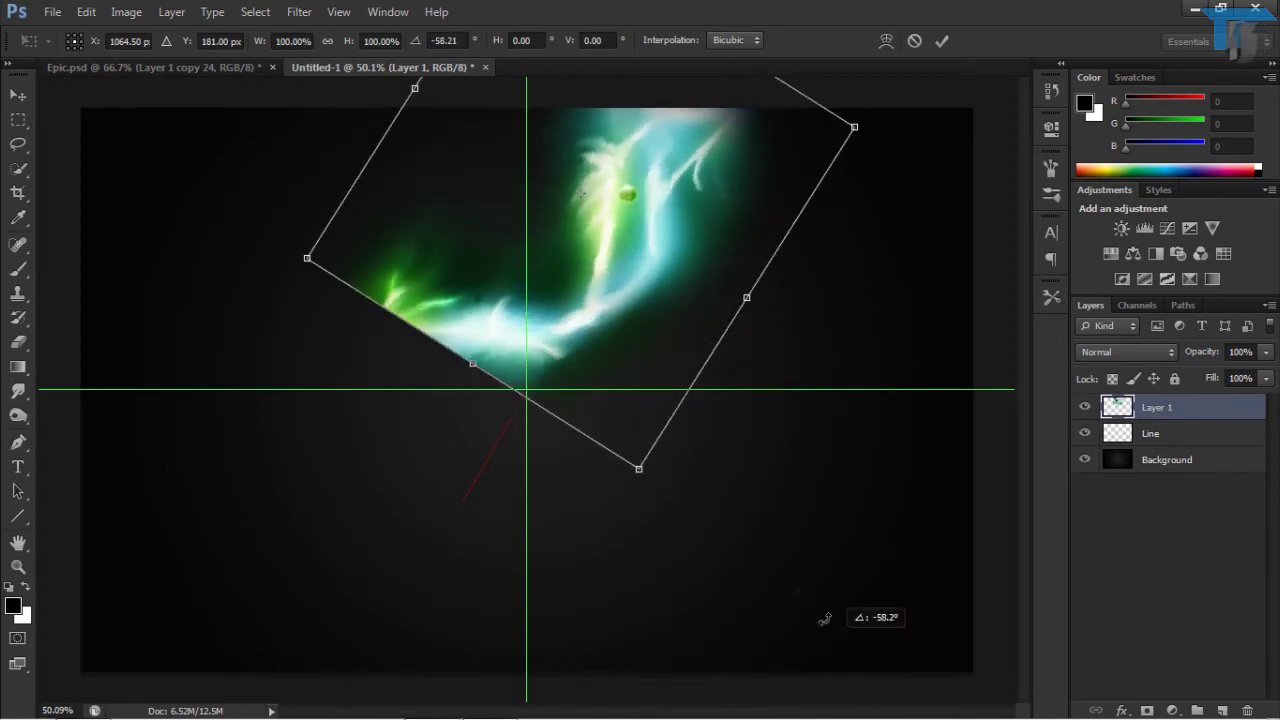
{"action": "left_click_drag", "start_coordinate": [638, 428], "coordinate": [606, 366]}
{"action": "left_click_drag", "start_coordinate": [222, 545], "coordinate": [466, 403]}
{"action": "left_click_drag", "start_coordinate": [606, 255], "coordinate": [585, 293]}
{"action": "key", "text": "Return"}
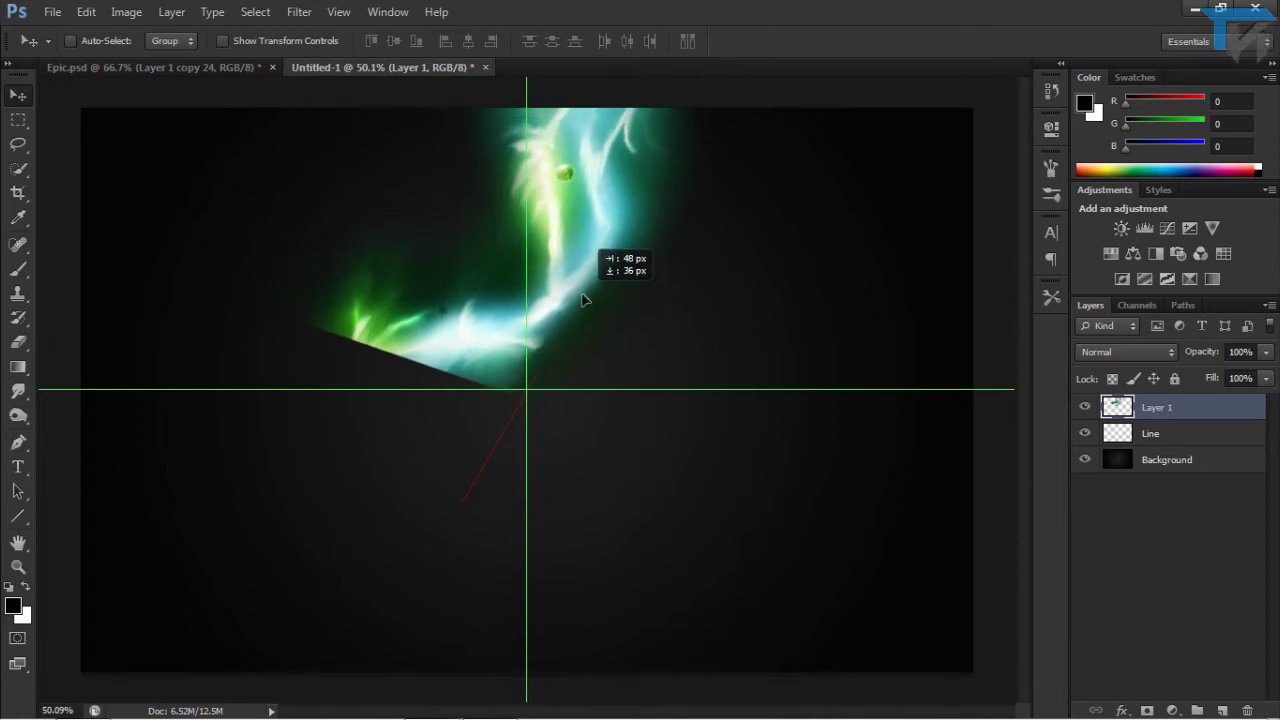
- Nudge the arc above the guide crossing and move Line above Layer 1
{"action": "left_click_drag", "start_coordinate": [585, 300], "coordinate": [576, 300]}
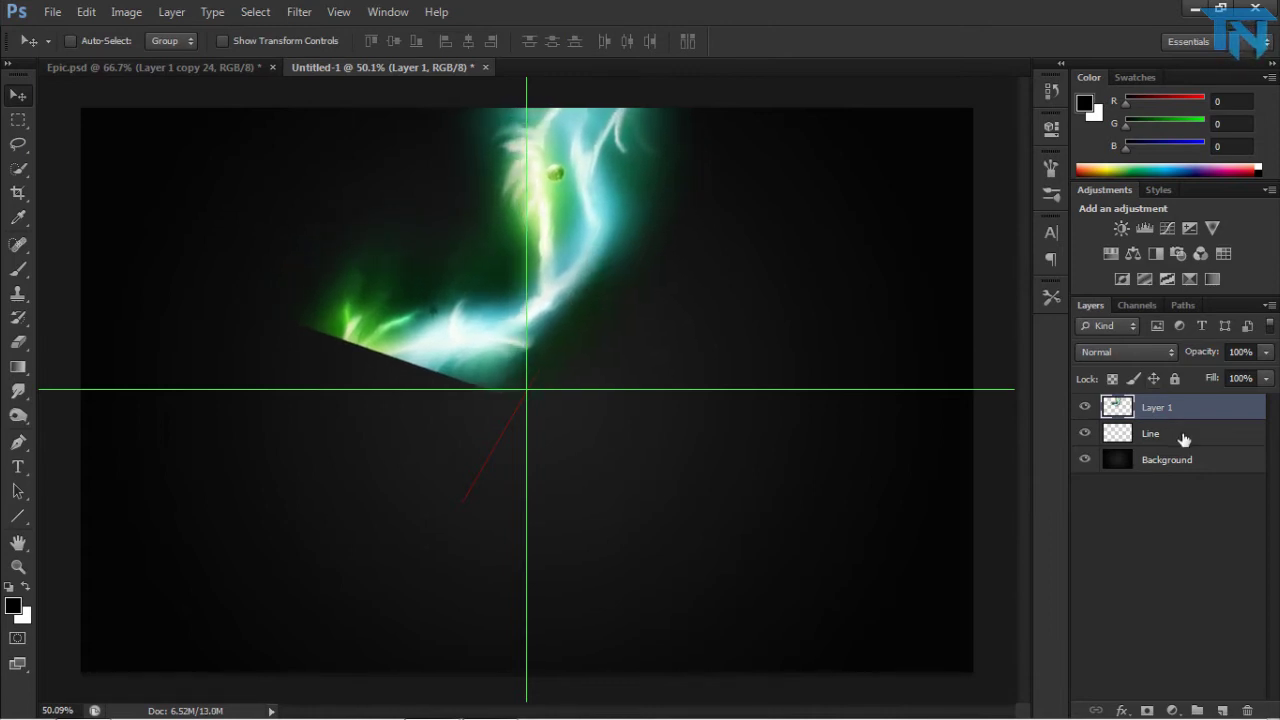
{"action": "left_click_drag", "start_coordinate": [1183, 440], "coordinate": [1163, 381]}
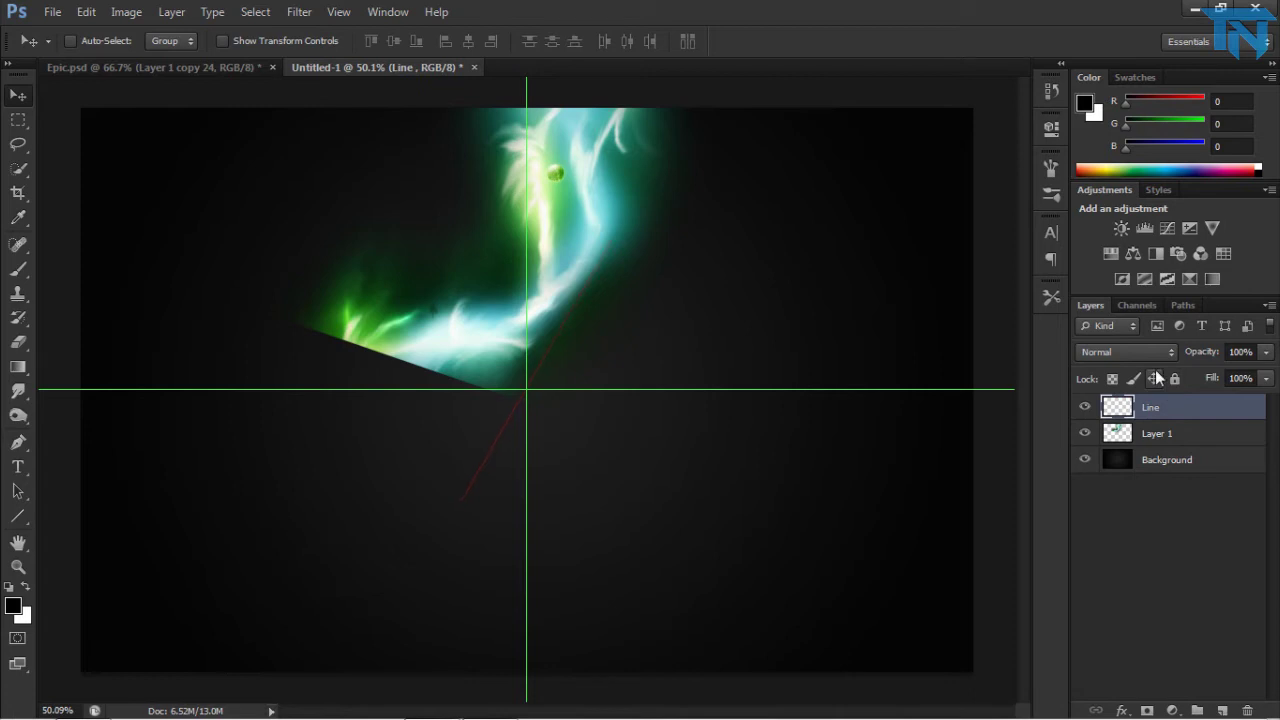
{"action": "left_click", "coordinate": [1223, 432]}
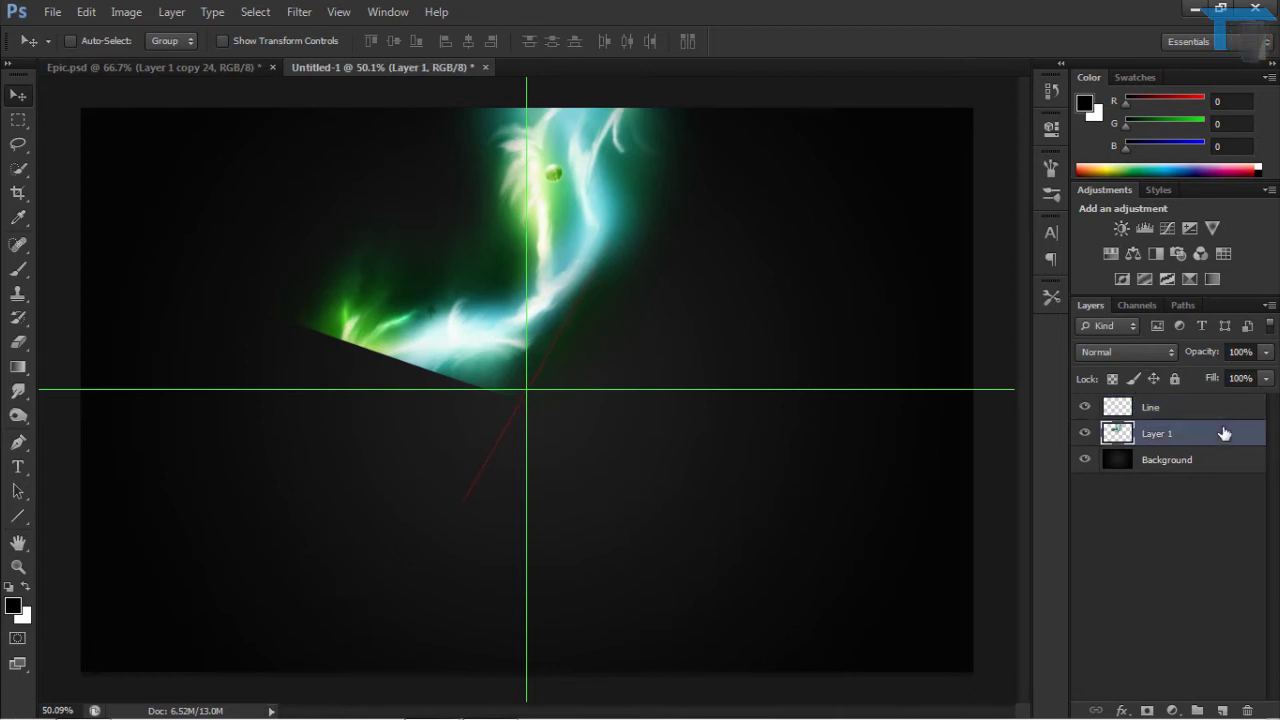
- Erase the glow's lower-left edge with a 600 then 200 px eraser, then nudge it down
{"action": "left_click", "coordinate": [18, 342]}
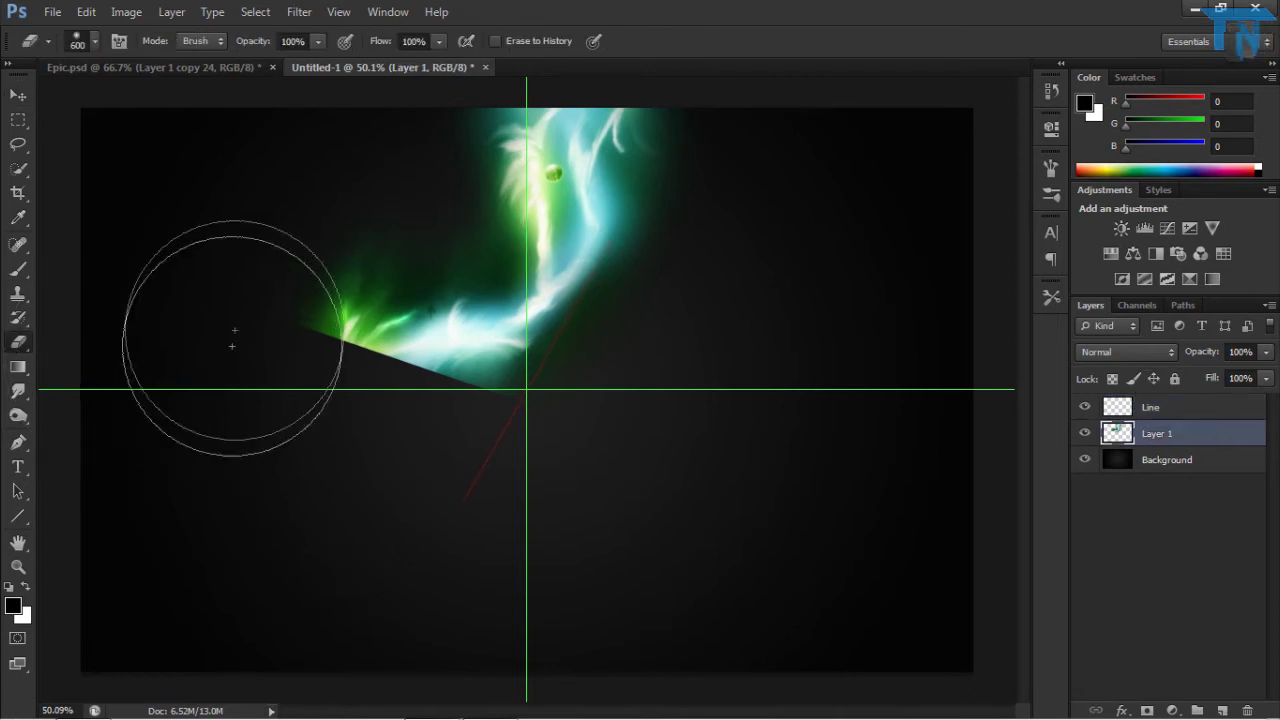
{"action": "mouse_move", "coordinate": [234, 337]}
{"action": "left_mouse_down"}
{"action": "mouse_move", "coordinate": [285, 347]}
{"action": "mouse_move", "coordinate": [355, 311]}
{"action": "left_mouse_up"}
{"action": "key", "text": "bracketleft"}
{"action": "key", "text": "bracketleft"}
{"action": "key", "text": "bracketleft"}
{"action": "key", "text": "bracketleft"}
{"action": "key", "text": "bracketleft"}
{"action": "key", "text": "bracketleft"}
{"action": "key", "text": "bracketleft"}
{"action": "key", "text": "bracketleft"}
{"action": "key", "text": "bracketleft"}
{"action": "mouse_move", "coordinate": [400, 271]}
{"action": "left_mouse_down"}
{"action": "mouse_move", "coordinate": [342, 315]}
{"action": "mouse_move", "coordinate": [566, 357]}
{"action": "left_mouse_up"}
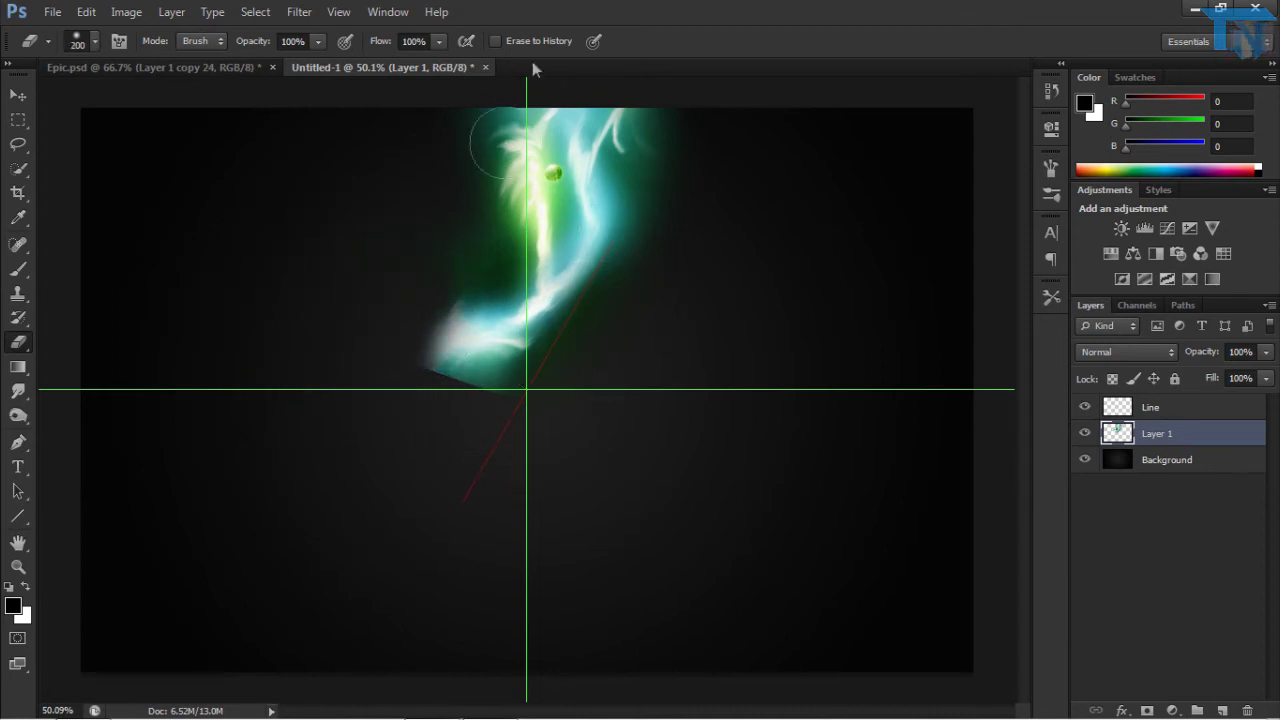
{"action": "mouse_move", "coordinate": [461, 427]}
{"action": "left_mouse_down"}
{"action": "mouse_move", "coordinate": [489, 357]}
{"action": "mouse_move", "coordinate": [477, 384]}
{"action": "mouse_move", "coordinate": [453, 283]}
{"action": "mouse_move", "coordinate": [464, 311]}
{"action": "mouse_move", "coordinate": [478, 251]}
{"action": "mouse_move", "coordinate": [514, 208]}
{"action": "mouse_move", "coordinate": [464, 175]}
{"action": "mouse_move", "coordinate": [479, 80]}
{"action": "mouse_move", "coordinate": [440, 217]}
{"action": "left_mouse_up"}
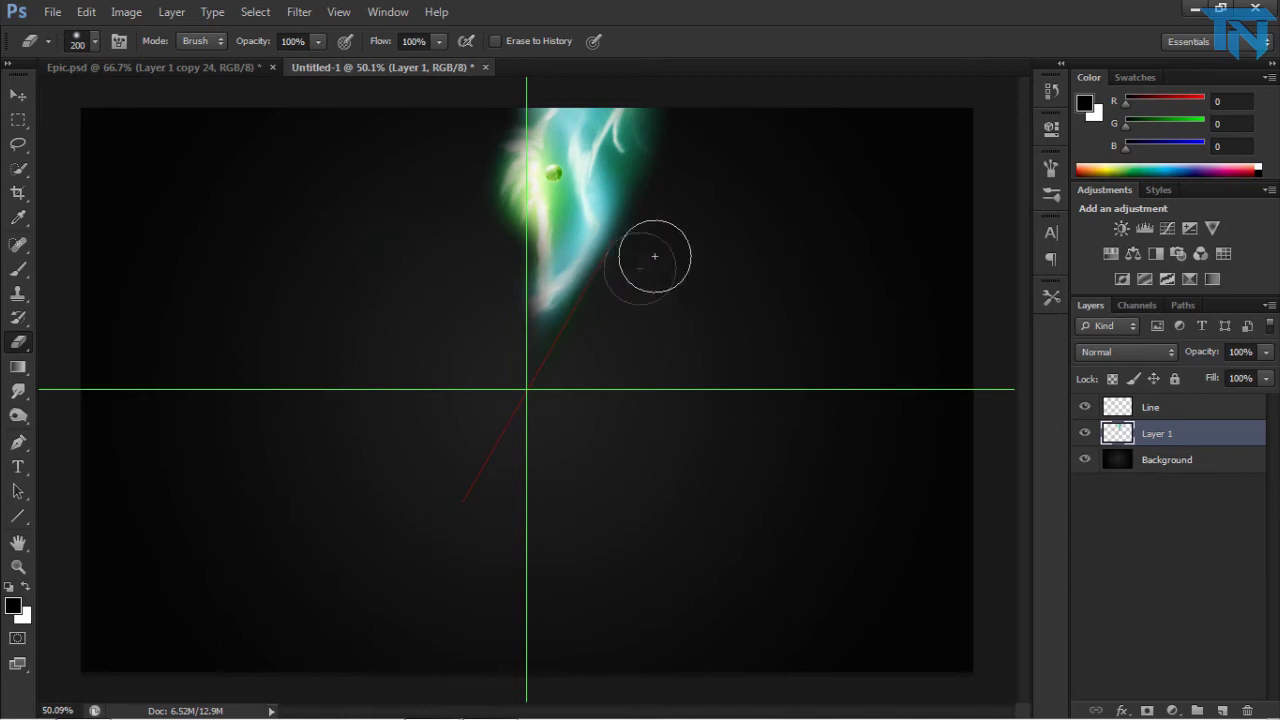
{"action": "key", "text": "v"}
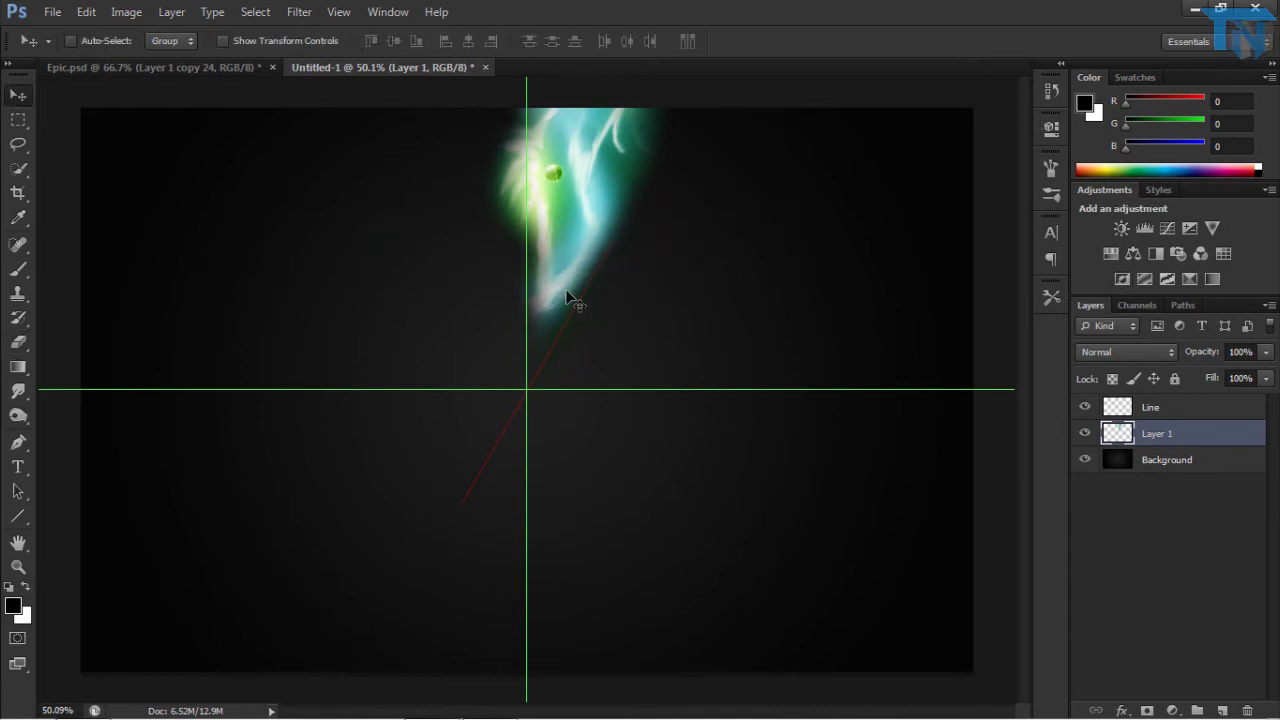
{"action": "left_click_drag", "start_coordinate": [589, 188], "coordinate": [584, 222]}
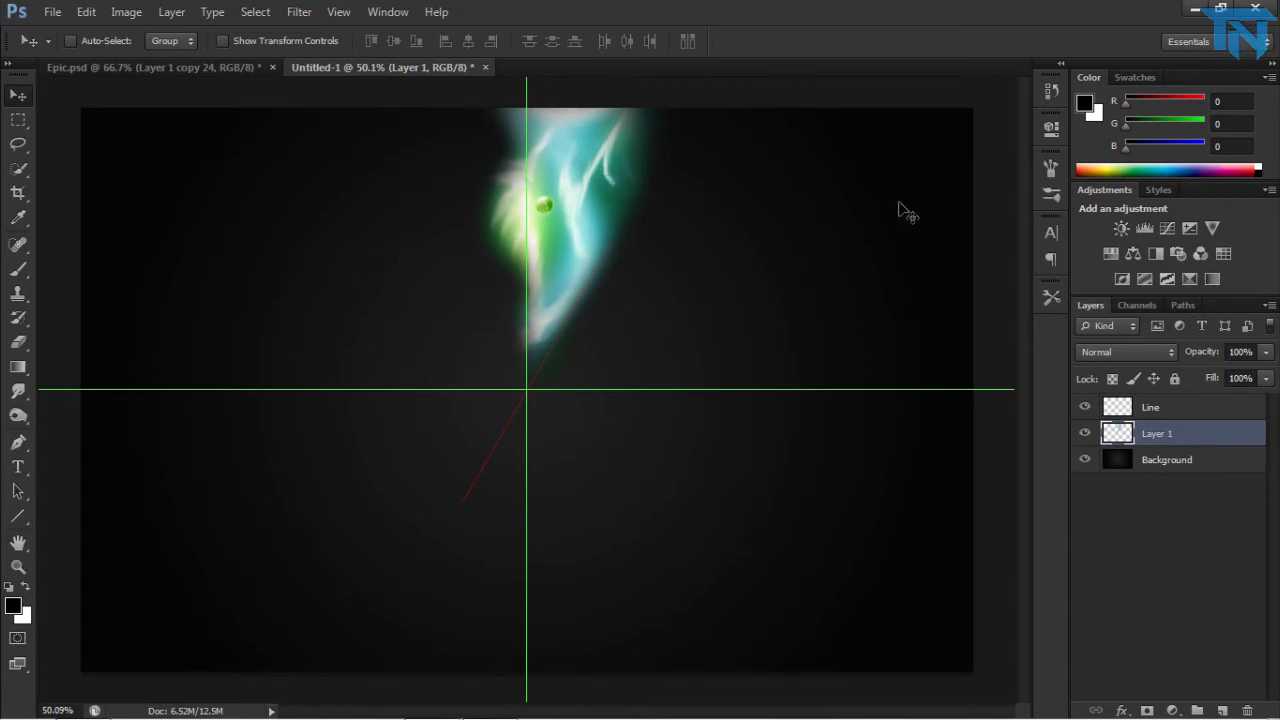
- Pivot on the guide crossing, duplicate the glow rotated 5°, and merge it down into Layer 1
{"action": "key", "text": "ctrl+t"}
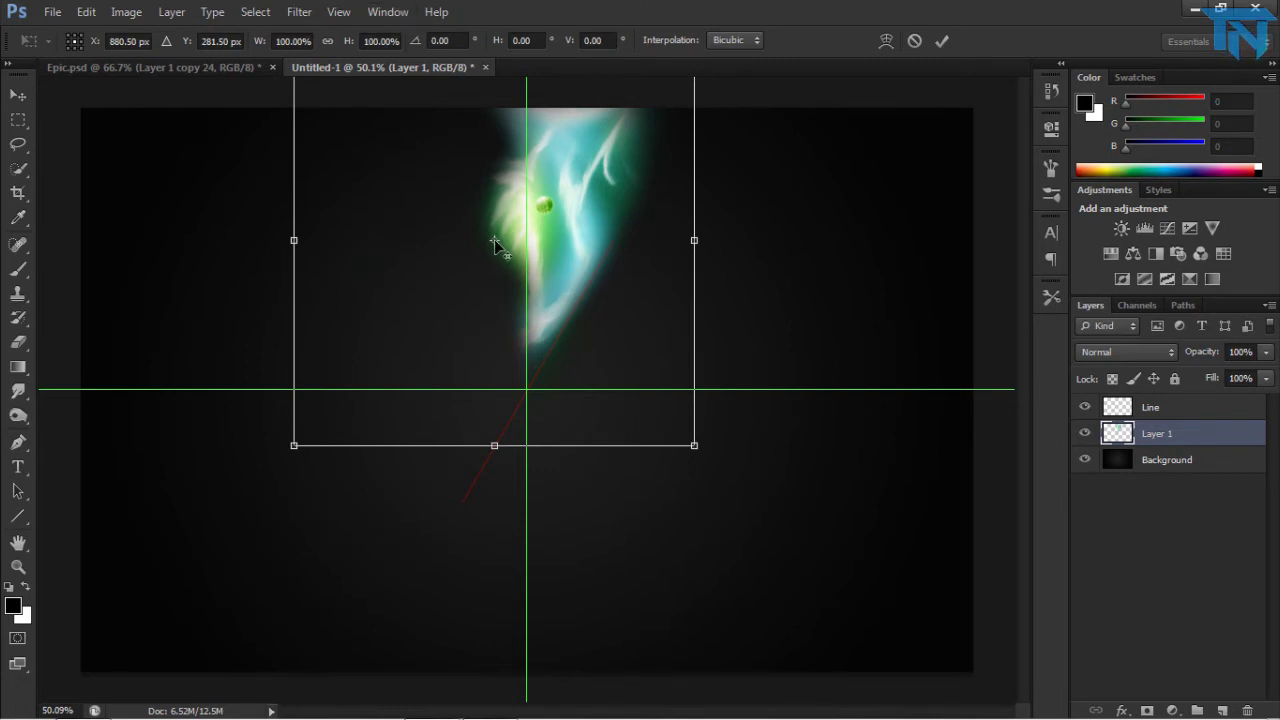
{"action": "left_click_drag", "start_coordinate": [494, 240], "coordinate": [528, 390]}
{"action": "key", "text": "ctrl+alt+t"}
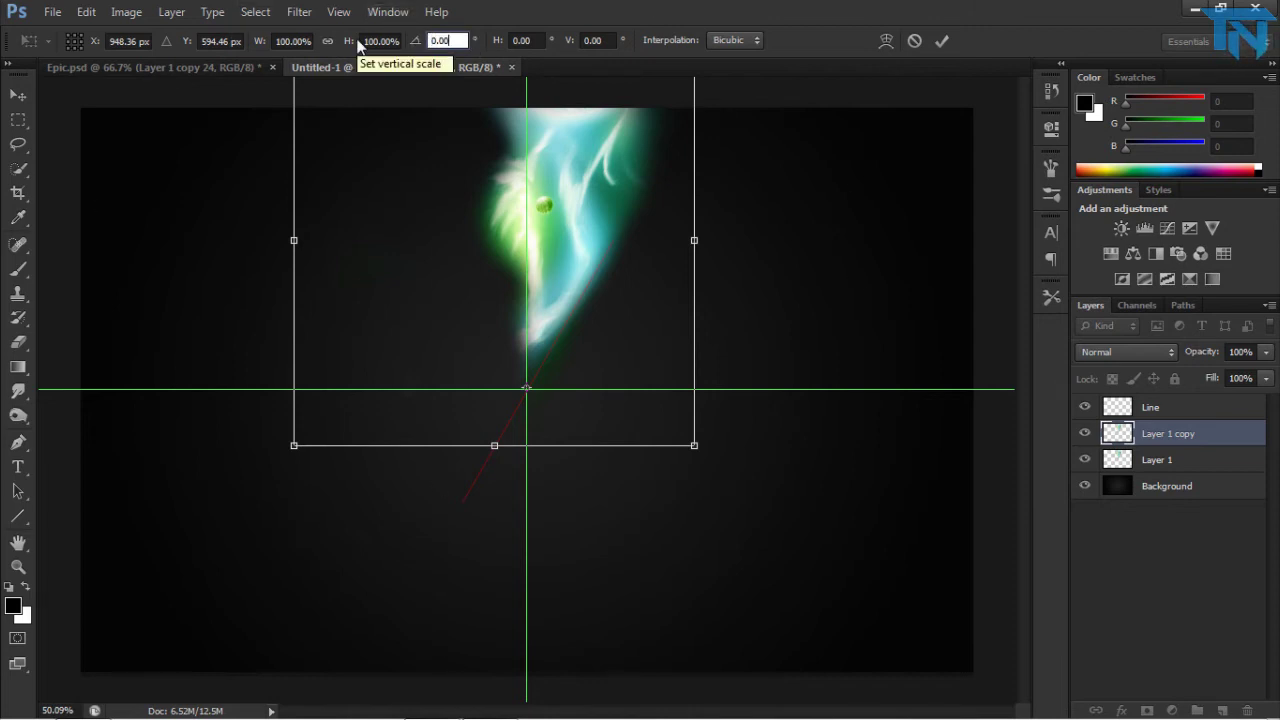
{"action": "type", "text": "5"}
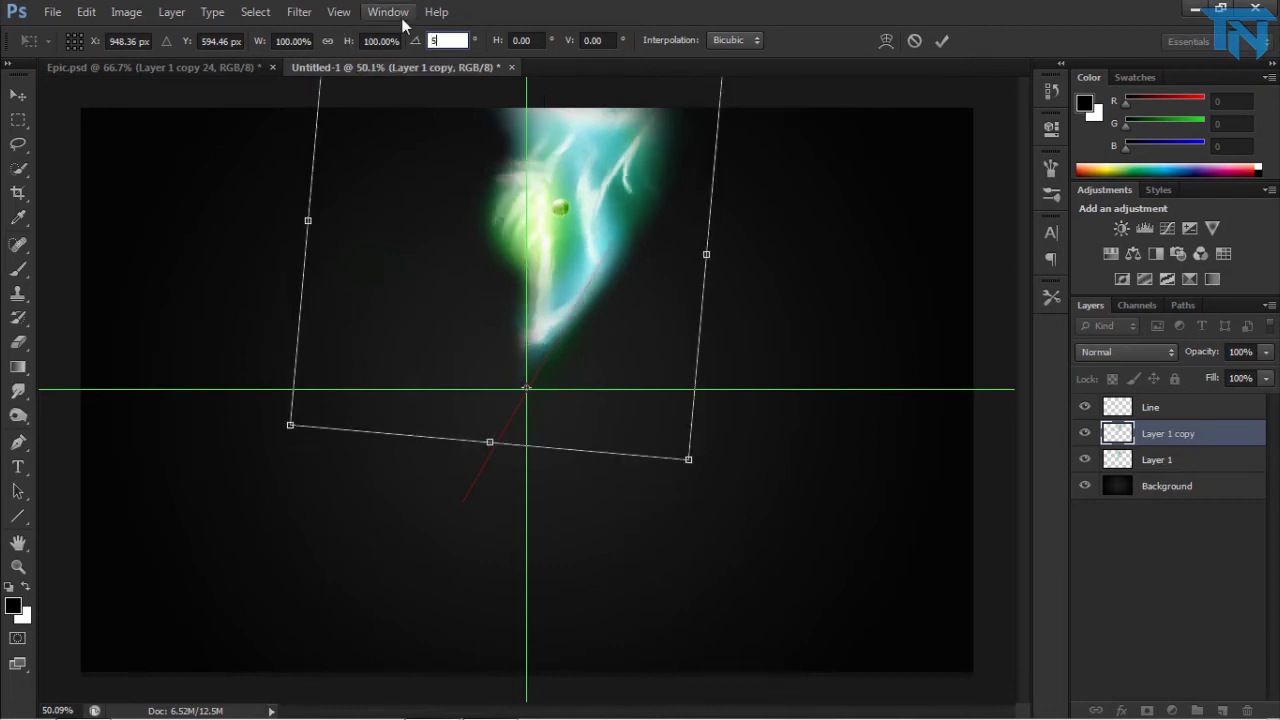
{"action": "key", "text": "Return"}
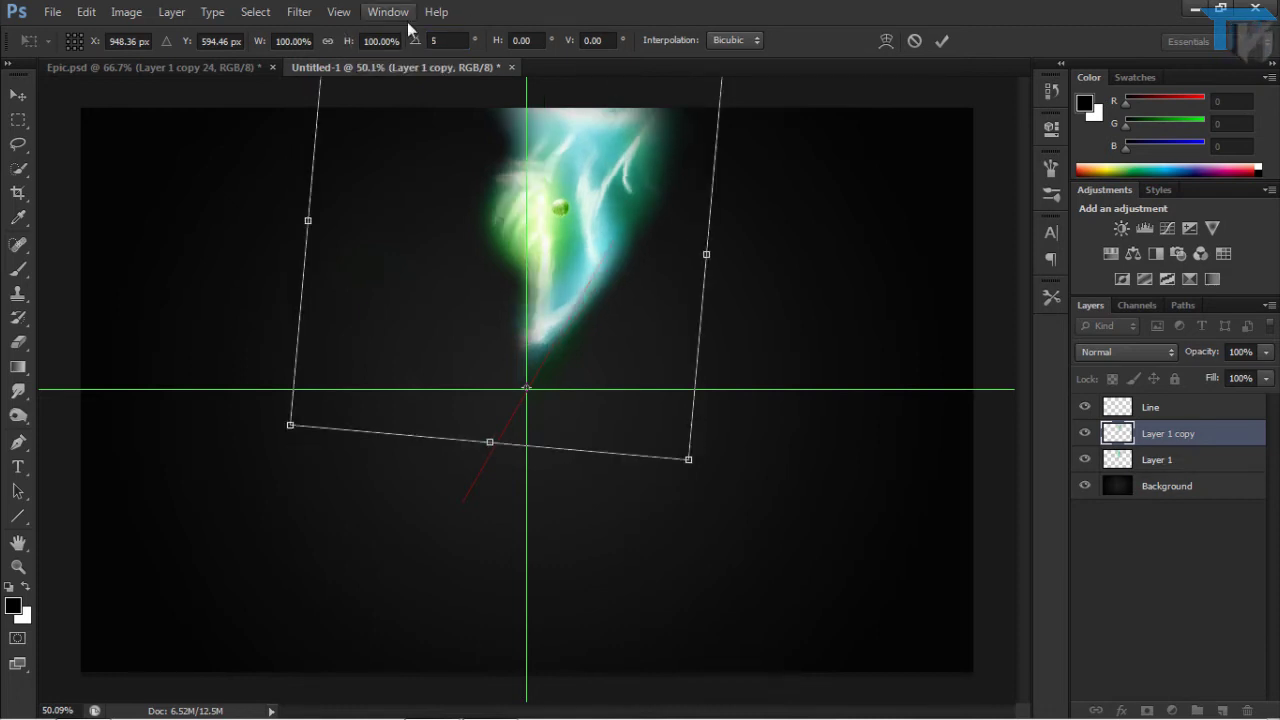
{"action": "key", "text": "ctrl+e"}
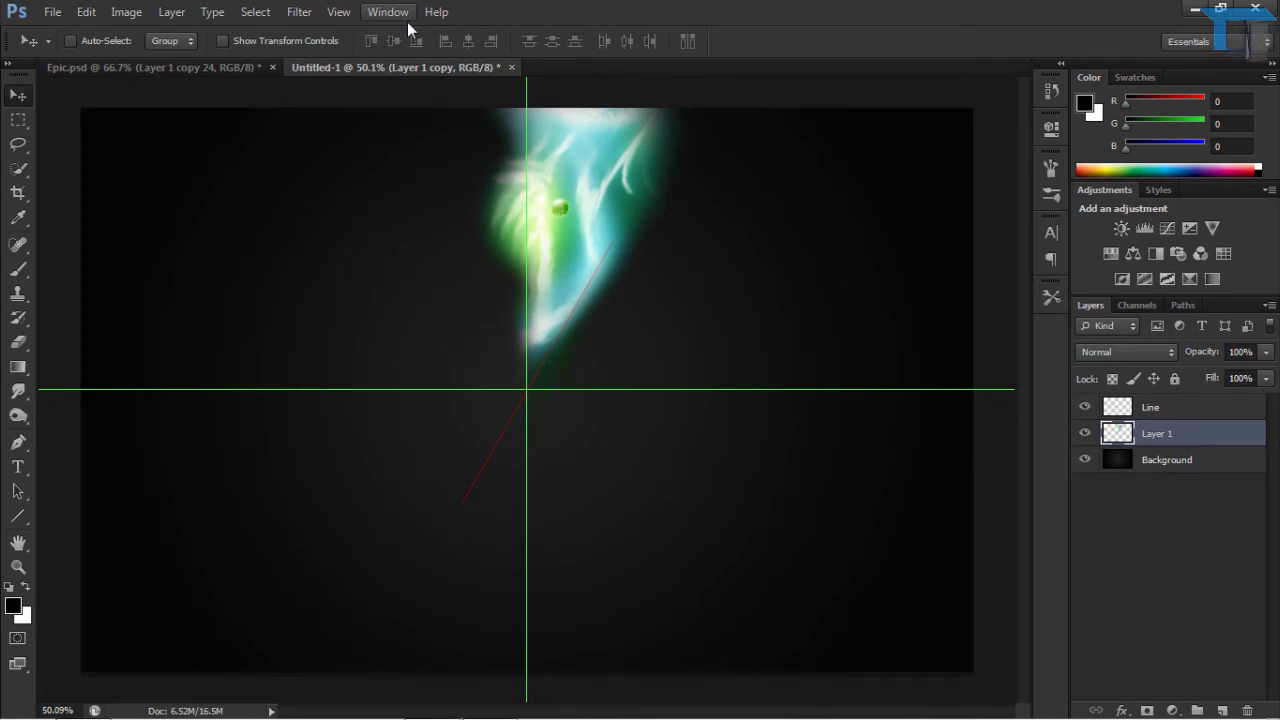
- Repeat the rotated glow stroke copies up to Layer 1 copy 75, nearly closing the green ring
{"action": "key", "text": "ctrl+j"}
{"action": "key", "text": "ctrl+j"}
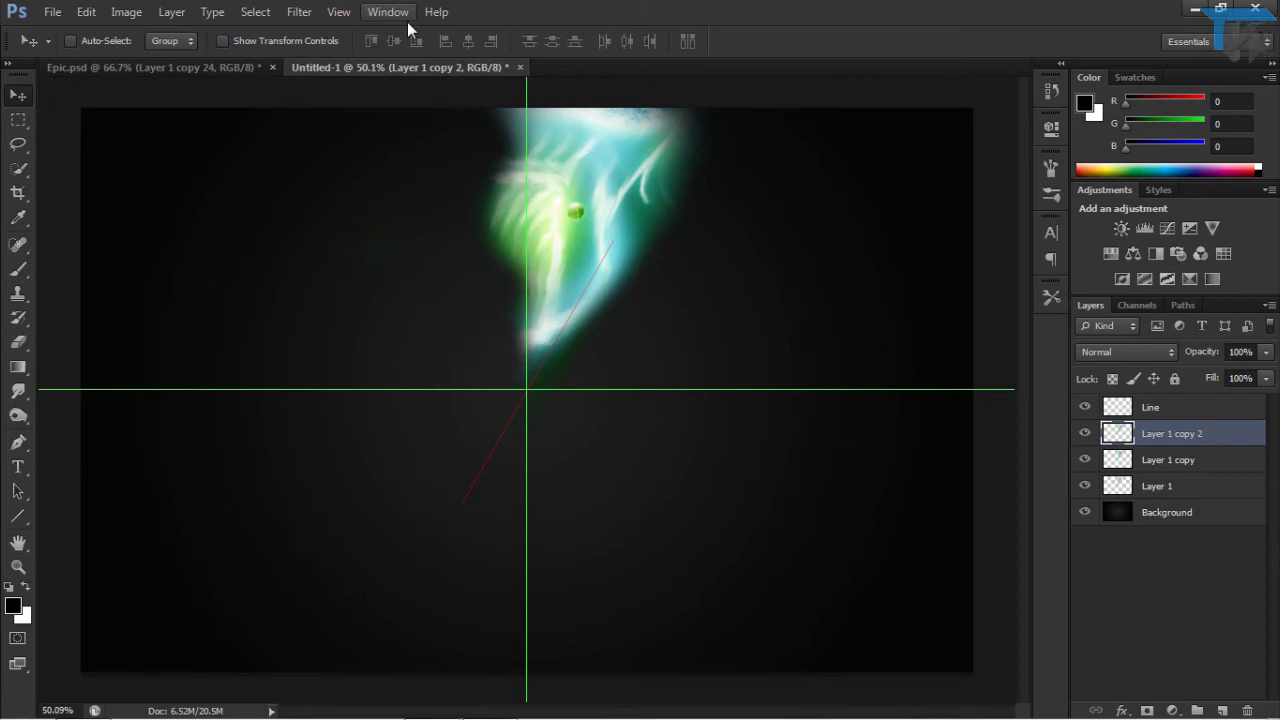
{"action": "key", "text": "ctrl+alt+shift+t"}
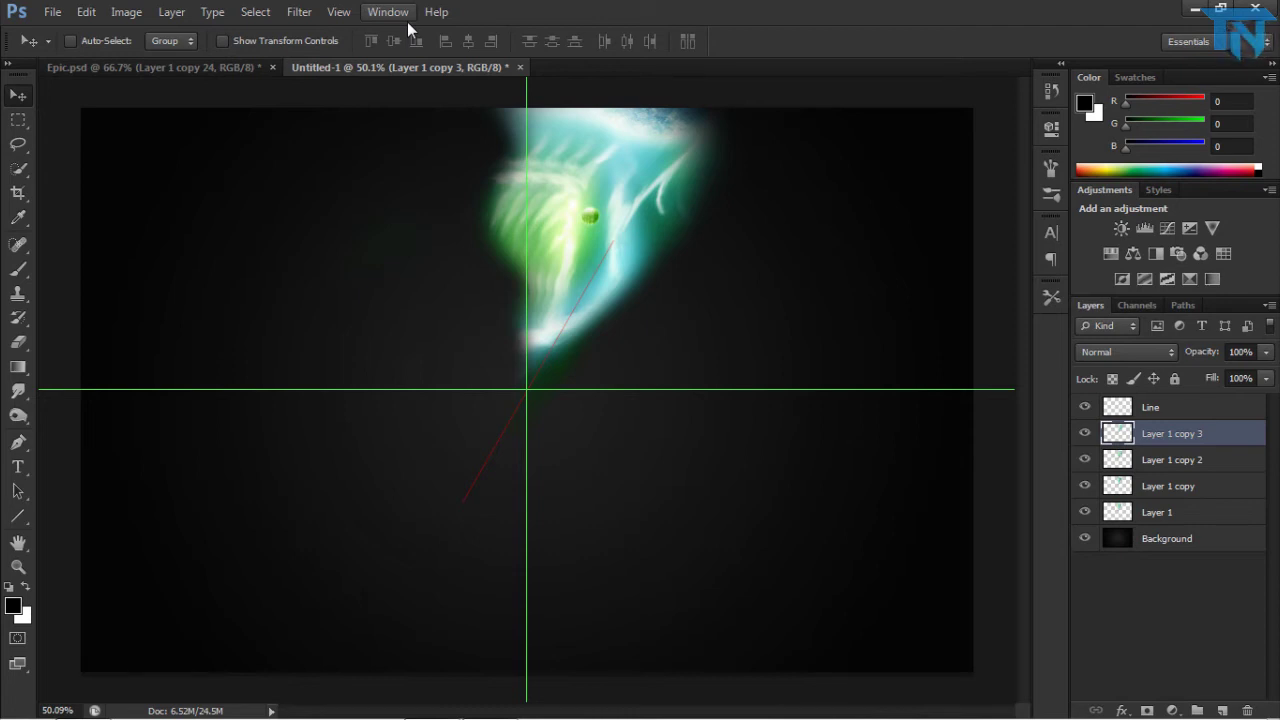
{"action": "key", "text": "ctrl+alt+shift+t"}
{"action": "key", "text": "ctrl+alt+shift+t"}
{"action": "key", "text": "ctrl+alt+shift+t"}
{"action": "key", "text": "ctrl+alt+shift+t"}
{"action": "key", "text": "ctrl+alt+shift+t"}
{"action": "key", "text": "ctrl+alt+shift+t"}
{"action": "key", "text": "ctrl+alt+shift+t"}
{"action": "key", "text": "ctrl+alt+shift+t"}
{"action": "key", "text": "ctrl+alt+shift+t"}
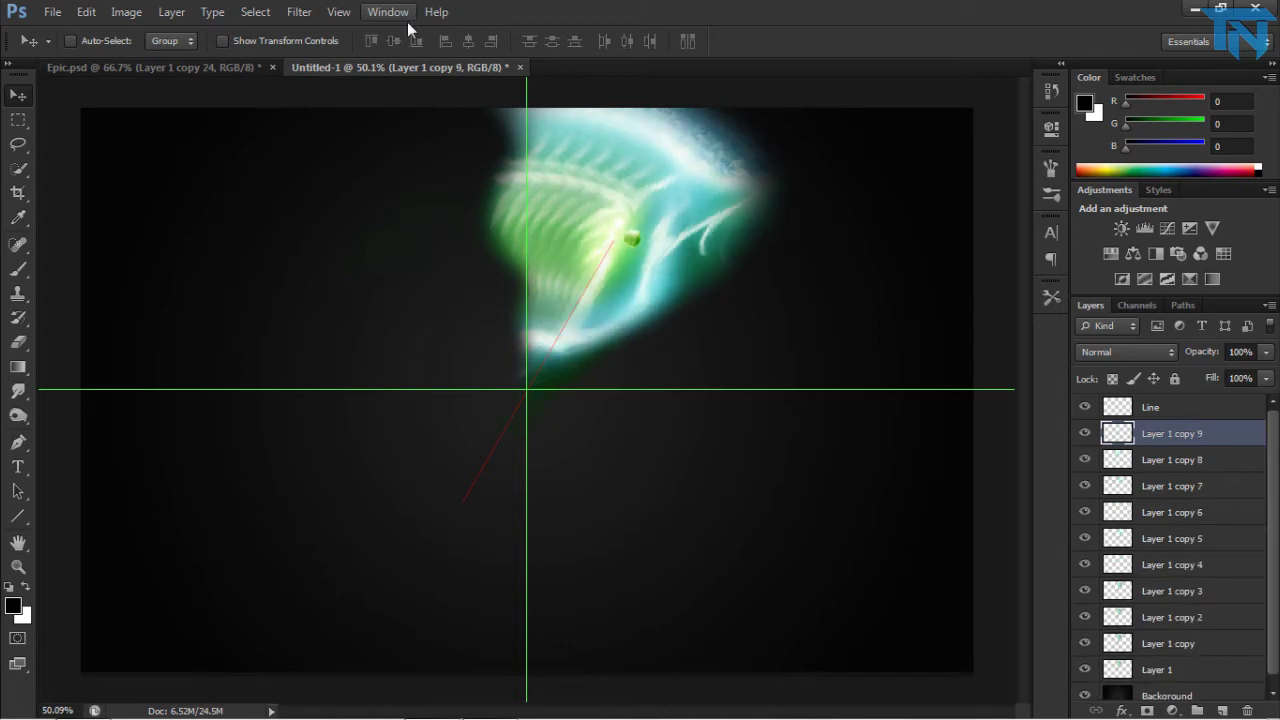
{"action": "key", "text": "ctrl+alt+shift+t"}
{"action": "key", "text": "ctrl+alt+shift+t"}
{"action": "key", "text": "ctrl+alt+shift+t"}
{"action": "key", "text": "ctrl+alt+shift+t"}
{"action": "key", "text": "ctrl+alt+shift+t"}
{"action": "key", "text": "ctrl+alt+shift+t"}
{"action": "key", "text": "ctrl+alt+shift+t"}
{"action": "key", "text": "ctrl+alt+shift+t"}
{"action": "key", "text": "ctrl+alt+shift+t"}
{"action": "key", "text": "ctrl+alt+shift+t"}
{"action": "key", "text": "ctrl+alt+shift+t"}
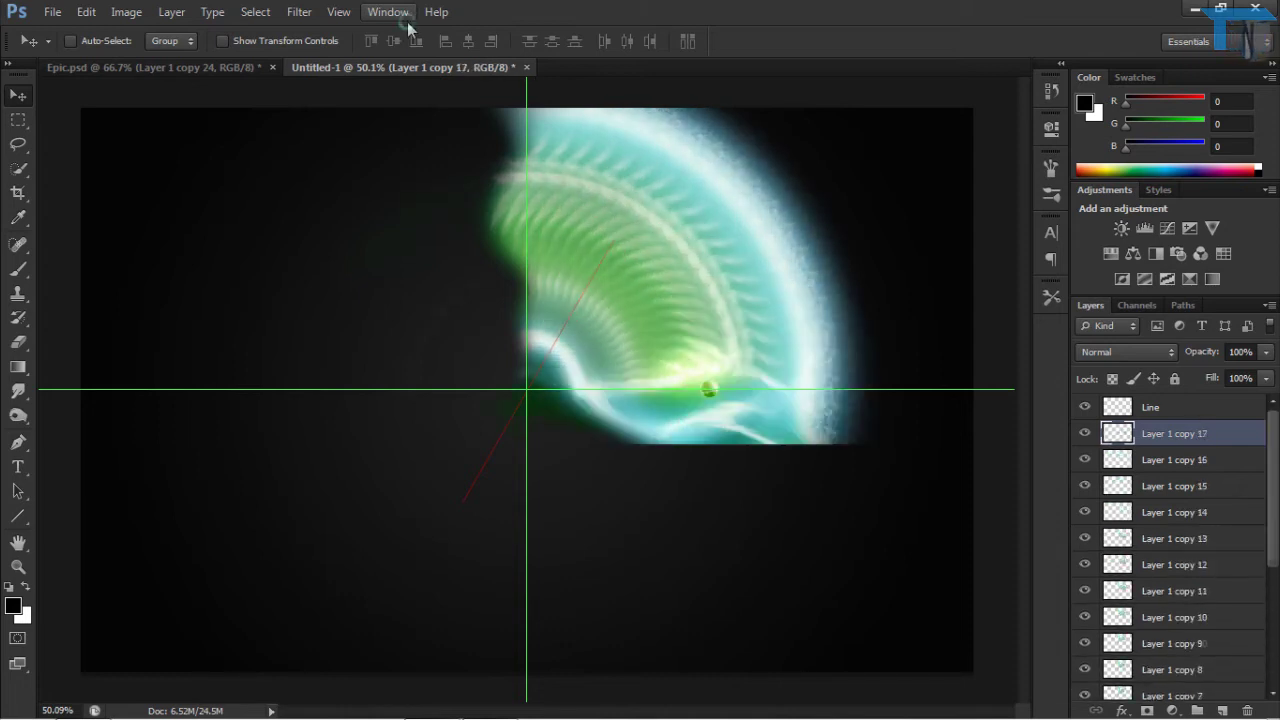
{"action": "key", "text": "ctrl+alt+shift+t"}
{"action": "key", "text": "ctrl+alt+shift+t"}
{"action": "key", "text": "ctrl+alt+shift+t"}
{"action": "key", "text": "ctrl+alt+shift+t"}
{"action": "key", "text": "ctrl+alt+shift+t"}
{"action": "key", "text": "ctrl+alt+shift+t"}
{"action": "key", "text": "ctrl+alt+shift+t"}
{"action": "key", "text": "ctrl+alt+shift+t"}
{"action": "key", "text": "ctrl+alt+shift+t"}
{"action": "key", "text": "ctrl+alt+shift+t"}
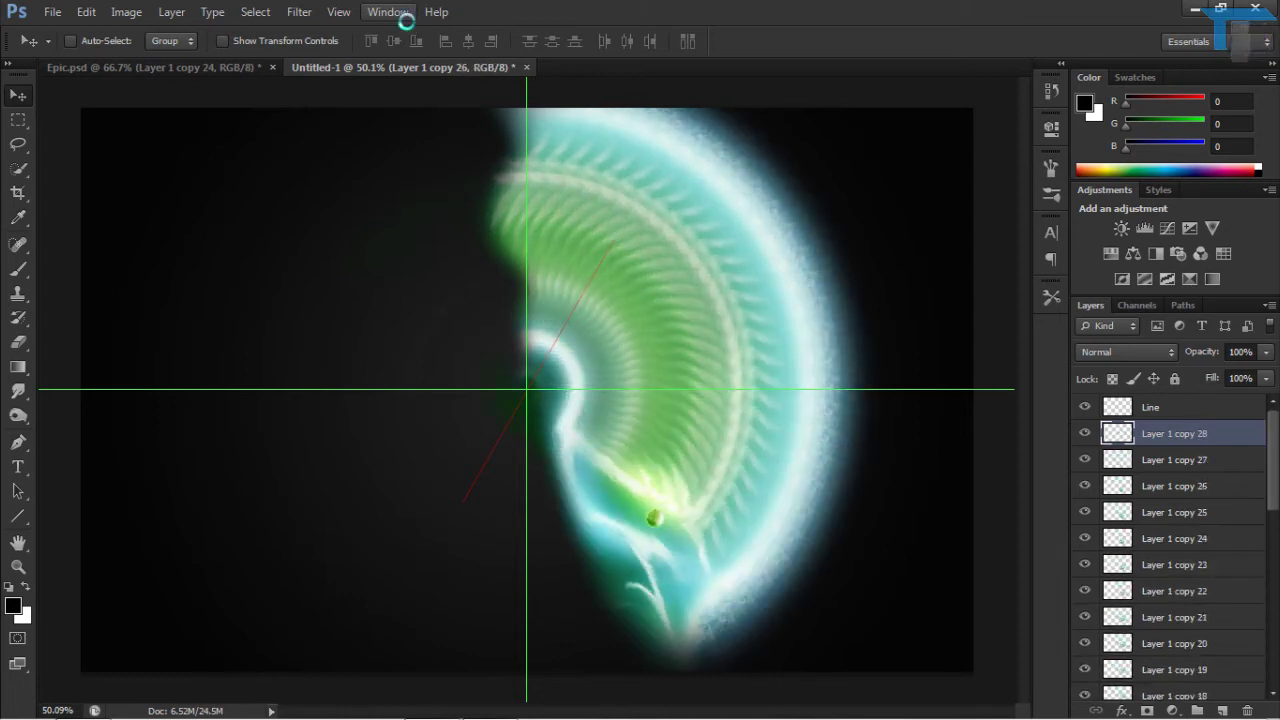
{"action": "key", "text": "ctrl+alt+shift+t"}
{"action": "key", "text": "ctrl+alt+shift+t"}
{"action": "key", "text": "ctrl+alt+shift+t"}
{"action": "key", "text": "ctrl+alt+shift+t"}
{"action": "key", "text": "ctrl+alt+shift+t"}
{"action": "key", "text": "ctrl+alt+shift+t"}
{"action": "key", "text": "ctrl+alt+shift+t"}
{"action": "key", "text": "ctrl+alt+shift+t"}
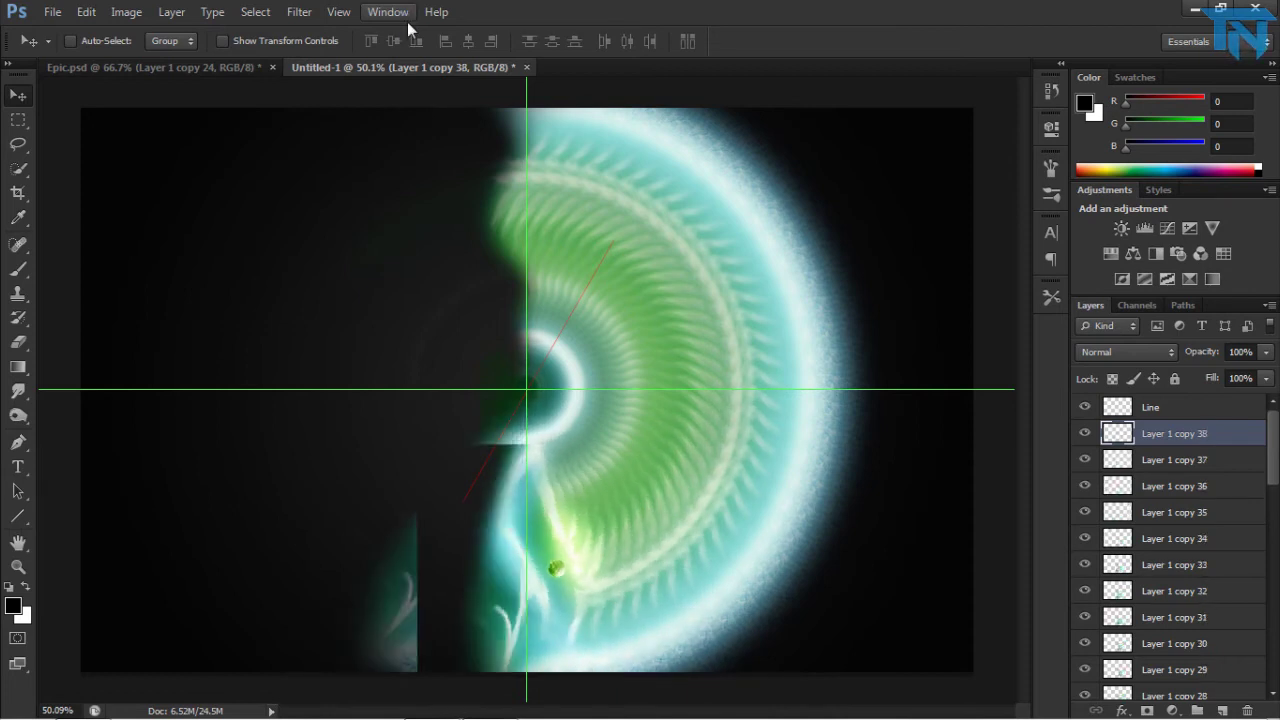
{"action": "key", "text": "ctrl+alt+shift+t"}
{"action": "key", "text": "ctrl+alt+shift+t"}
{"action": "key", "text": "ctrl+alt+shift+t"}
{"action": "key", "text": "ctrl+alt+shift+t"}
{"action": "key", "text": "ctrl+alt+shift+t"}
{"action": "key", "text": "ctrl+alt+shift+t"}
{"action": "key", "text": "ctrl+alt+shift+t"}
{"action": "key", "text": "ctrl+alt+shift+t"}
{"action": "key", "text": "ctrl+alt+shift+t"}
{"action": "key", "text": "ctrl+alt+shift+t"}
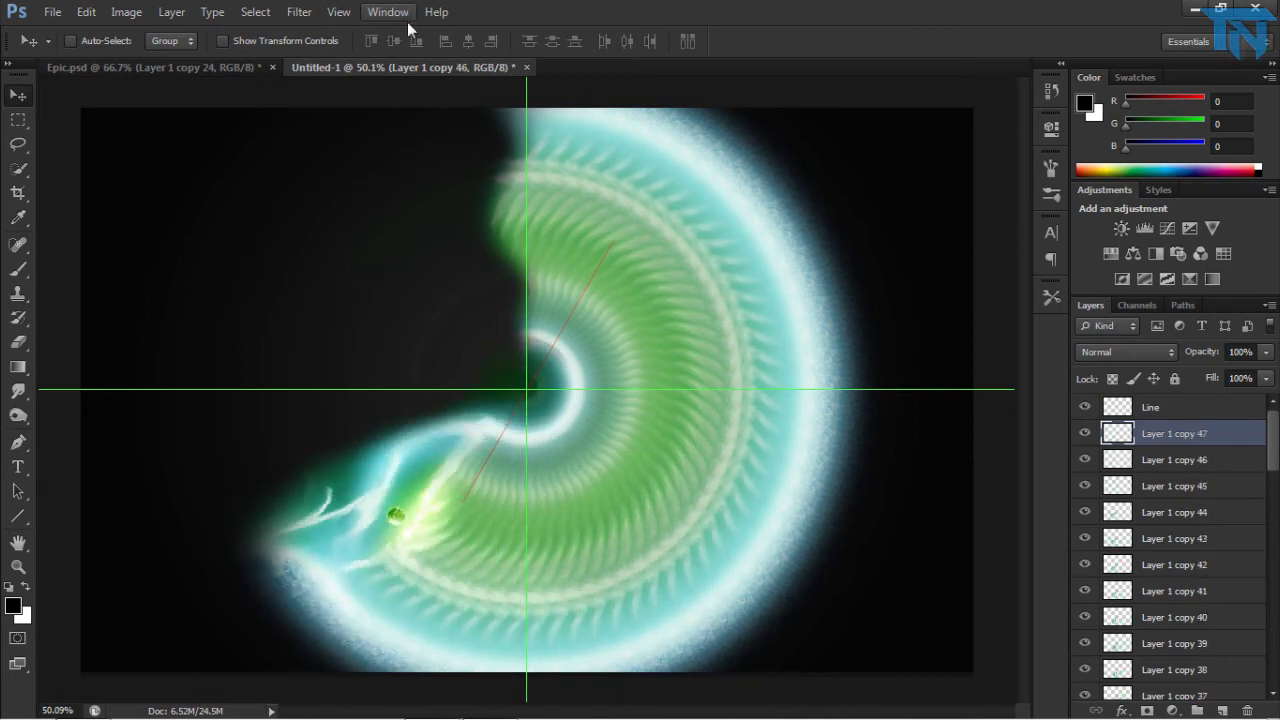
{"action": "key", "text": "ctrl+alt+shift+t"}
{"action": "key", "text": "ctrl+alt+shift+t"}
{"action": "key", "text": "ctrl+alt+shift+t"}
{"action": "key", "text": "ctrl+alt+shift+t"}
{"action": "key", "text": "ctrl+alt+shift+t"}
{"action": "key", "text": "ctrl+alt+shift+t"}
{"action": "key", "text": "ctrl+alt+shift+t"}
{"action": "key", "text": "ctrl+alt+shift+t"}
{"action": "key", "text": "ctrl+alt+shift+t"}
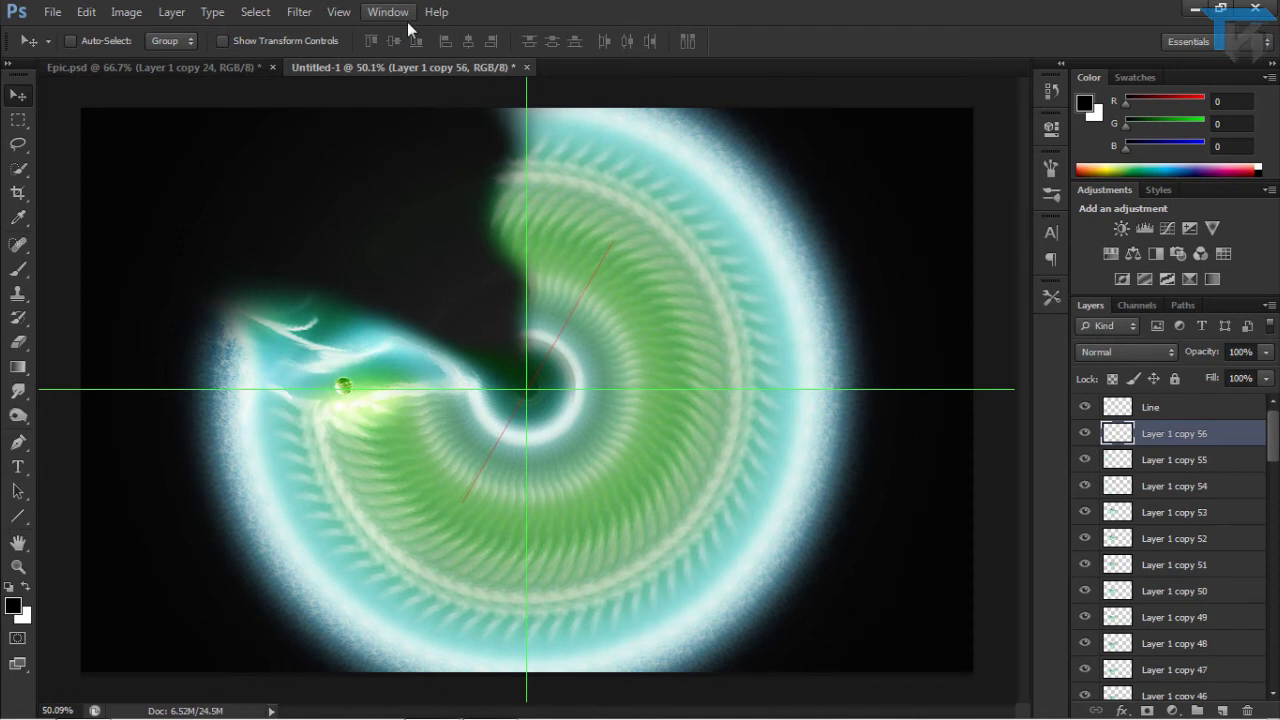
{"action": "key", "text": "ctrl+alt+shift+t"}
{"action": "key", "text": "ctrl+alt+shift+t"}
{"action": "key", "text": "ctrl+alt+shift+t"}
{"action": "key", "text": "ctrl+alt+shift+t"}
{"action": "key", "text": "ctrl+alt+shift+t"}
{"action": "key", "text": "ctrl+alt+shift+t"}
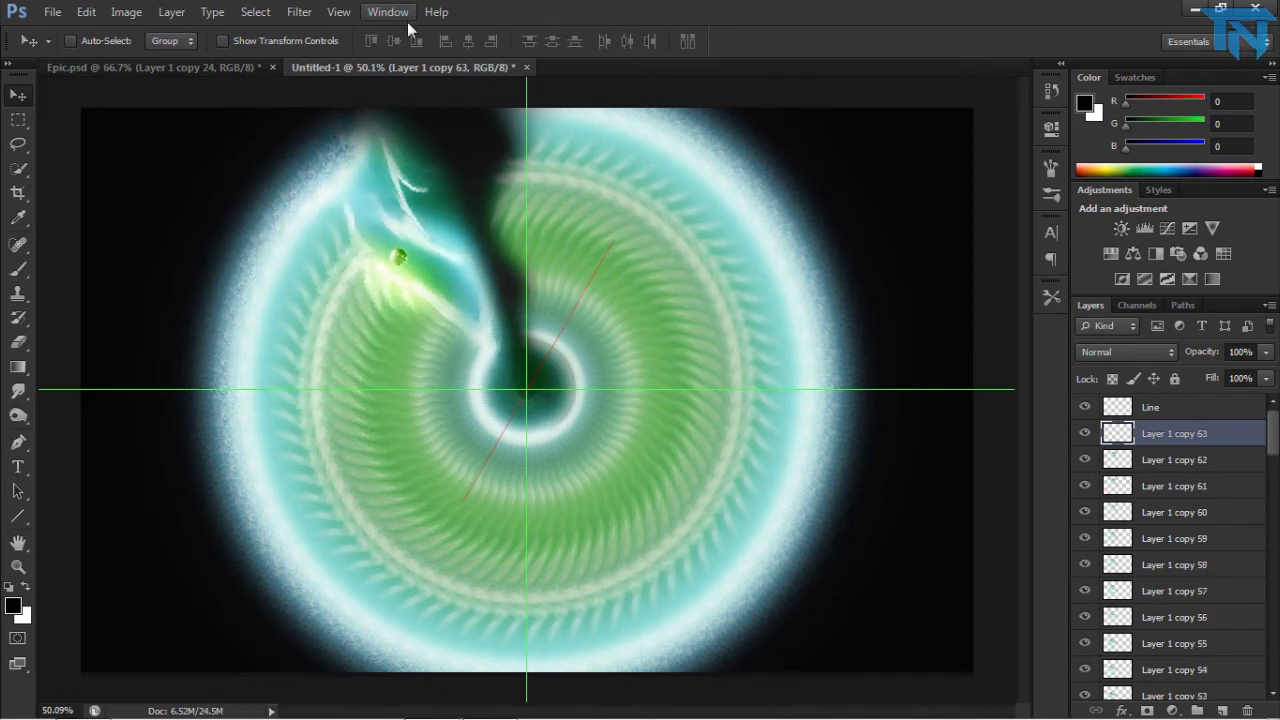
{"action": "key", "text": "ctrl+alt+shift+t"}
{"action": "key", "text": "ctrl+alt+shift+t"}
{"action": "key", "text": "ctrl+alt+shift+t"}
{"action": "key", "text": "ctrl+alt+shift+t"}
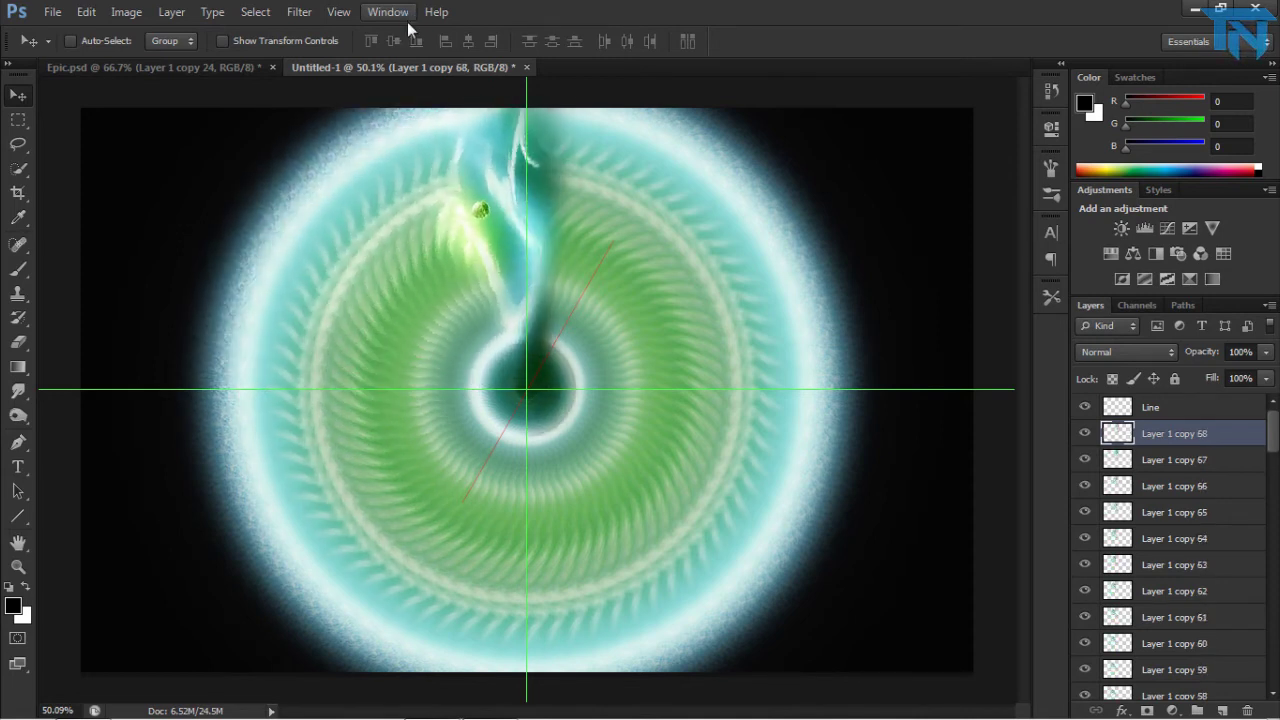
{"action": "key", "text": "ctrl+alt+shift+t"}
{"action": "key", "text": "ctrl+alt+shift+t"}
{"action": "key", "text": "ctrl+alt+shift+t"}
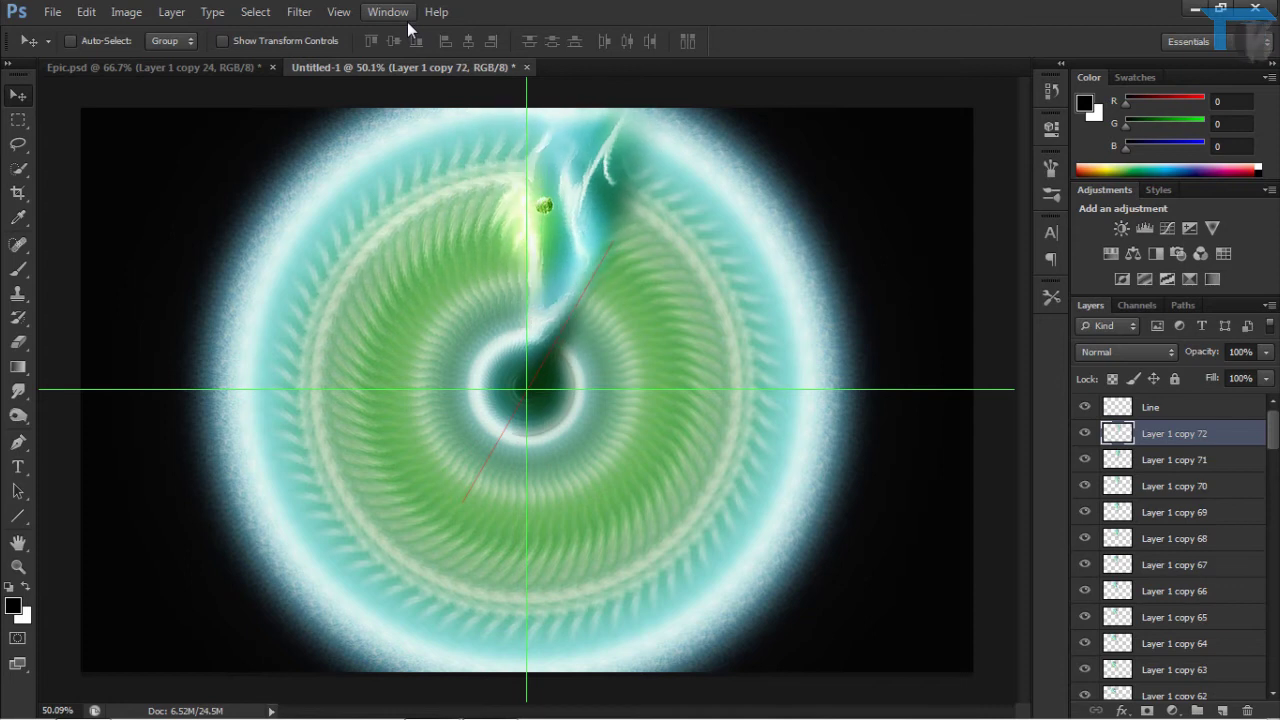
{"action": "key", "text": "ctrl+alt+shift+t"}
{"action": "key", "text": "ctrl+alt+shift+t"}
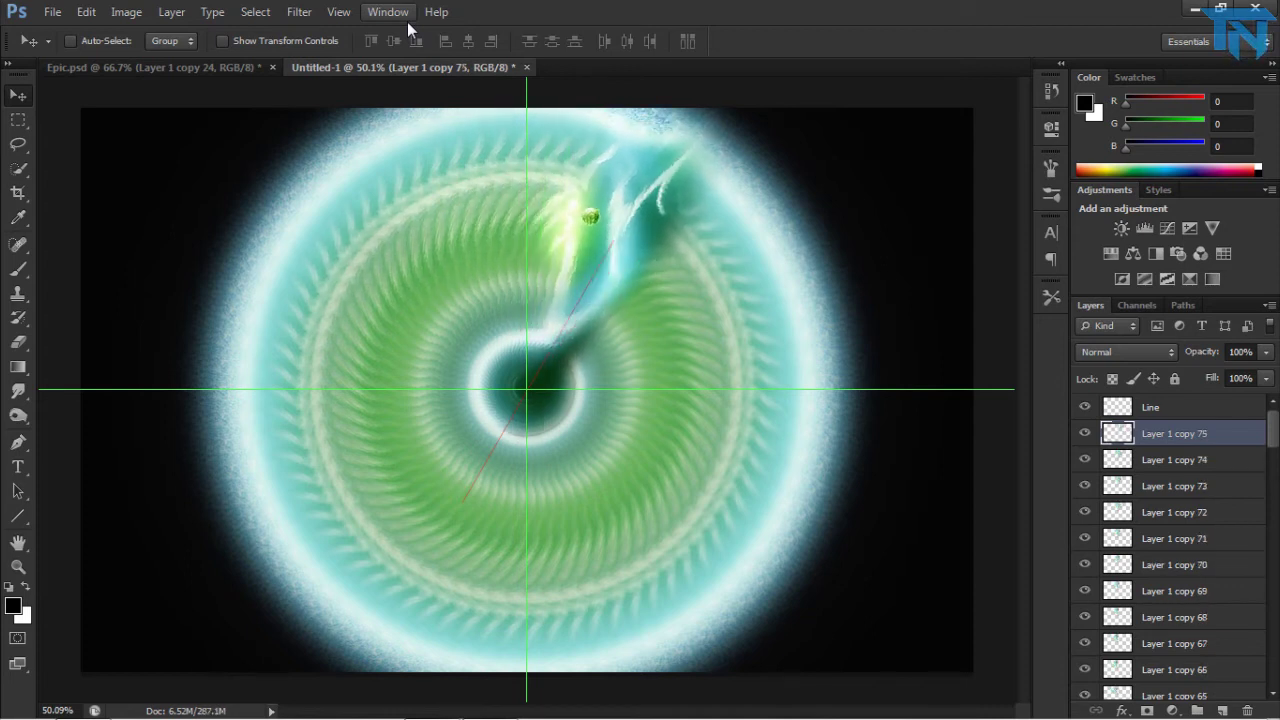
- Drag Layer 1 copy 75 down the stack to just above Background
{"action": "left_click_drag", "start_coordinate": [1190, 432], "coordinate": [1195, 560]}
{"action": "left_click_drag", "start_coordinate": [1180, 512], "coordinate": [1188, 643]}
{"action": "scroll", "coordinate": [1189, 636], "scroll_direction": "down", "scroll_amount": 3}
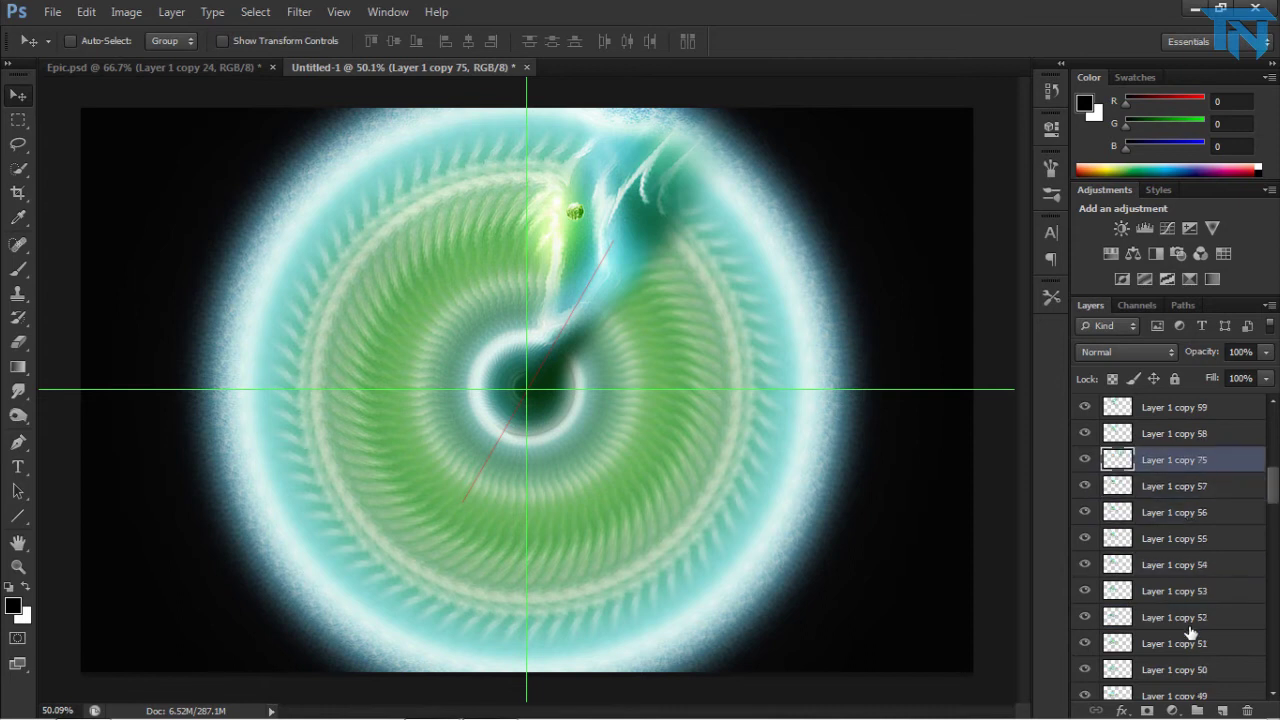
{"action": "left_click_drag", "start_coordinate": [1180, 467], "coordinate": [1145, 645]}
{"action": "scroll", "coordinate": [1157, 617], "scroll_direction": "down", "scroll_amount": 4}
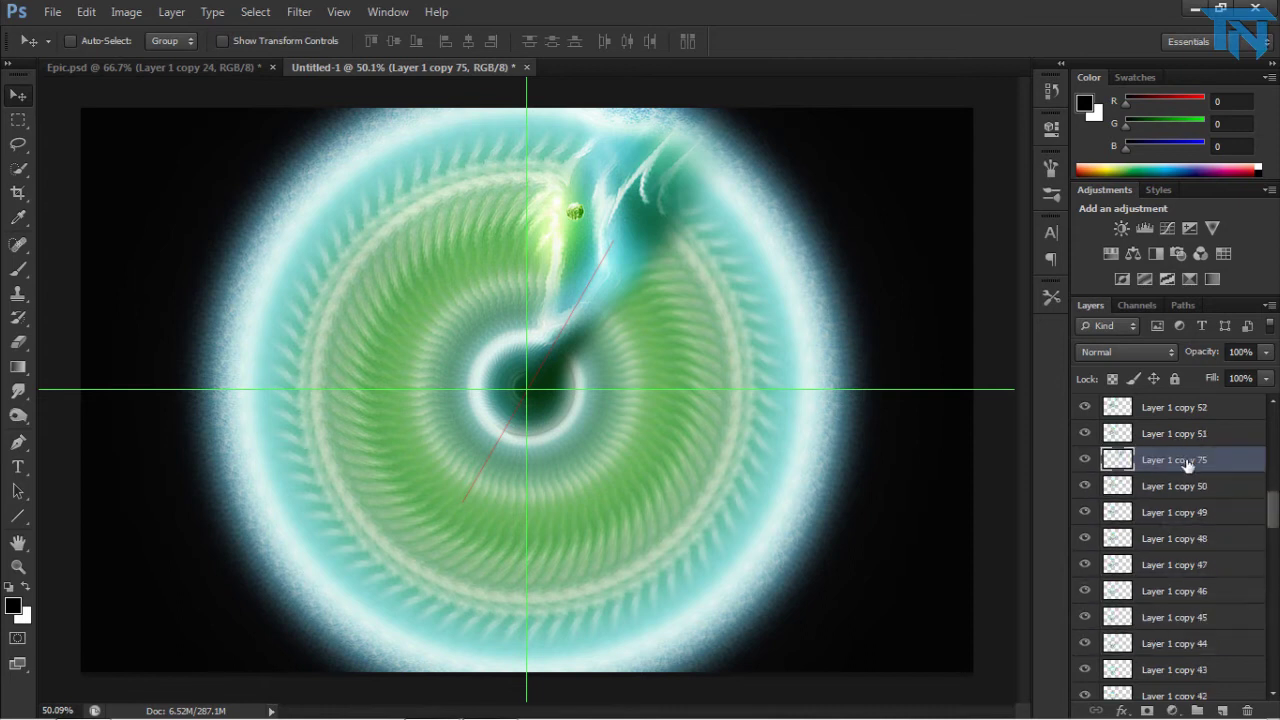
{"action": "left_click_drag", "start_coordinate": [1187, 465], "coordinate": [1185, 669]}
{"action": "scroll", "coordinate": [1175, 568], "scroll_direction": "down", "scroll_amount": 4}
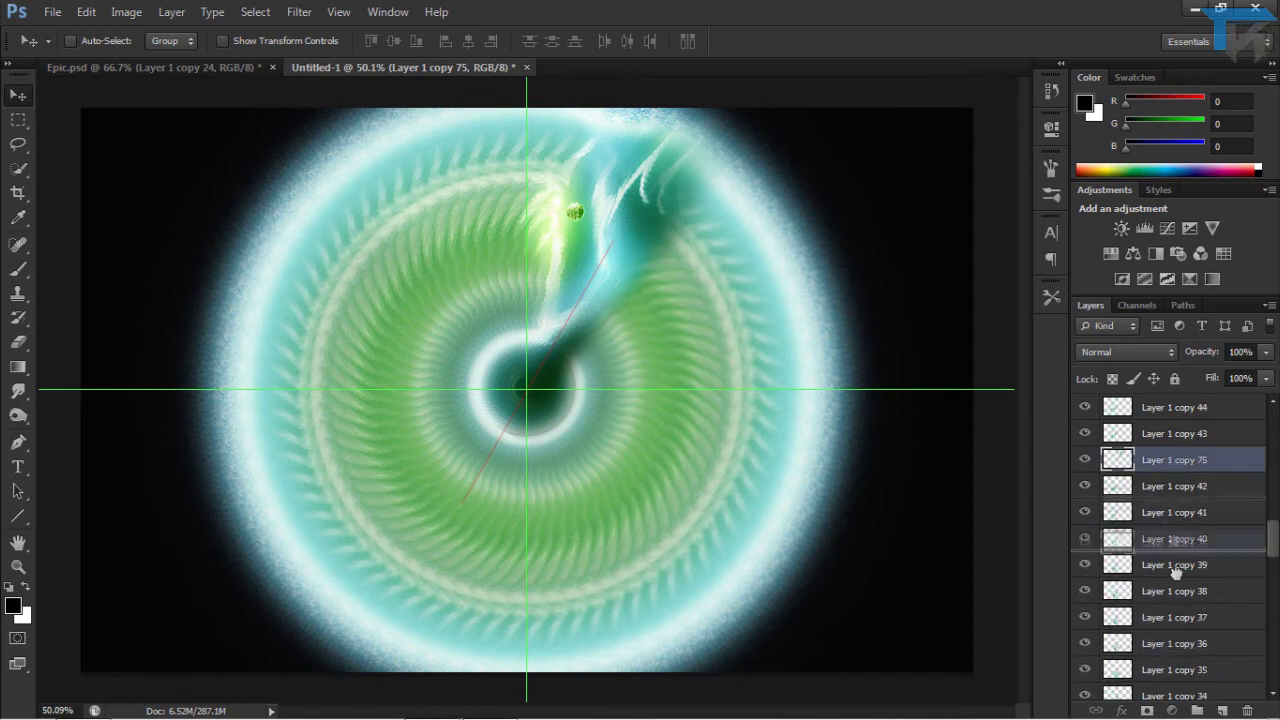
{"action": "left_click_drag", "start_coordinate": [1175, 568], "coordinate": [1172, 570]}
{"action": "scroll", "coordinate": [1170, 560], "scroll_direction": "down", "scroll_amount": 10}
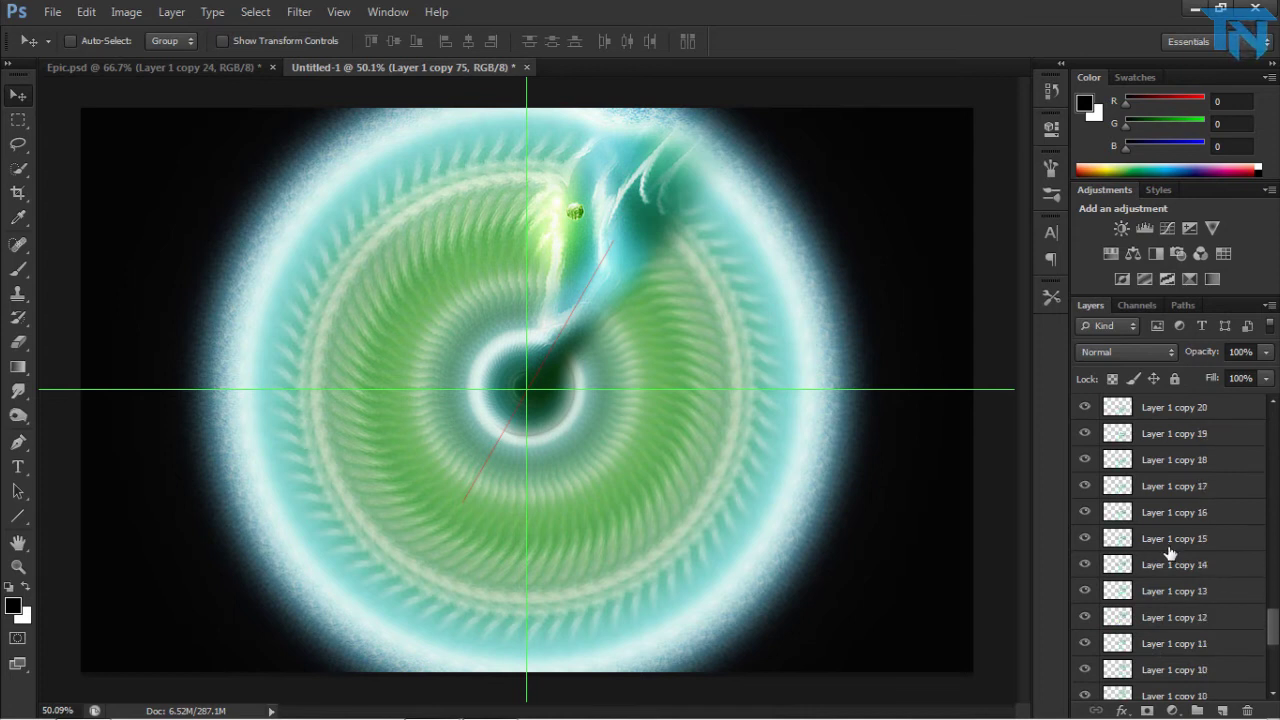
{"action": "scroll", "coordinate": [1170, 552], "scroll_direction": "up", "scroll_amount": 12}
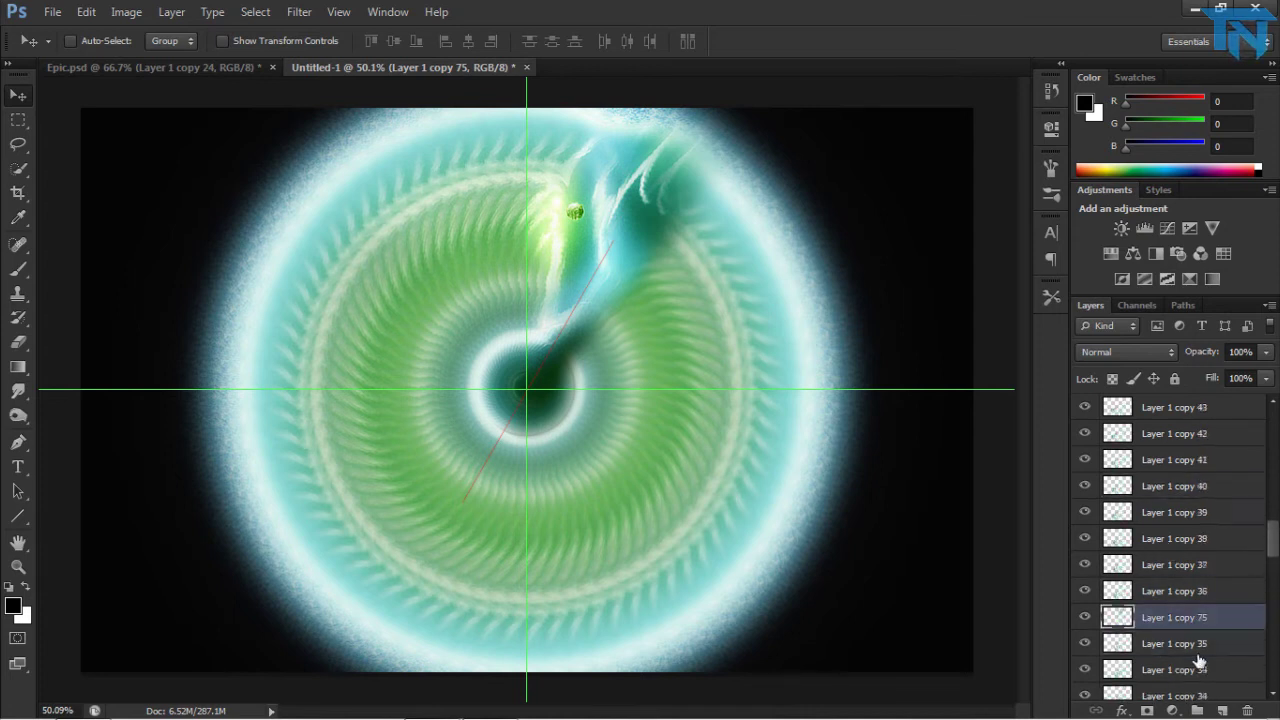
{"action": "scroll", "coordinate": [1199, 661], "scroll_direction": "down", "scroll_amount": 8}
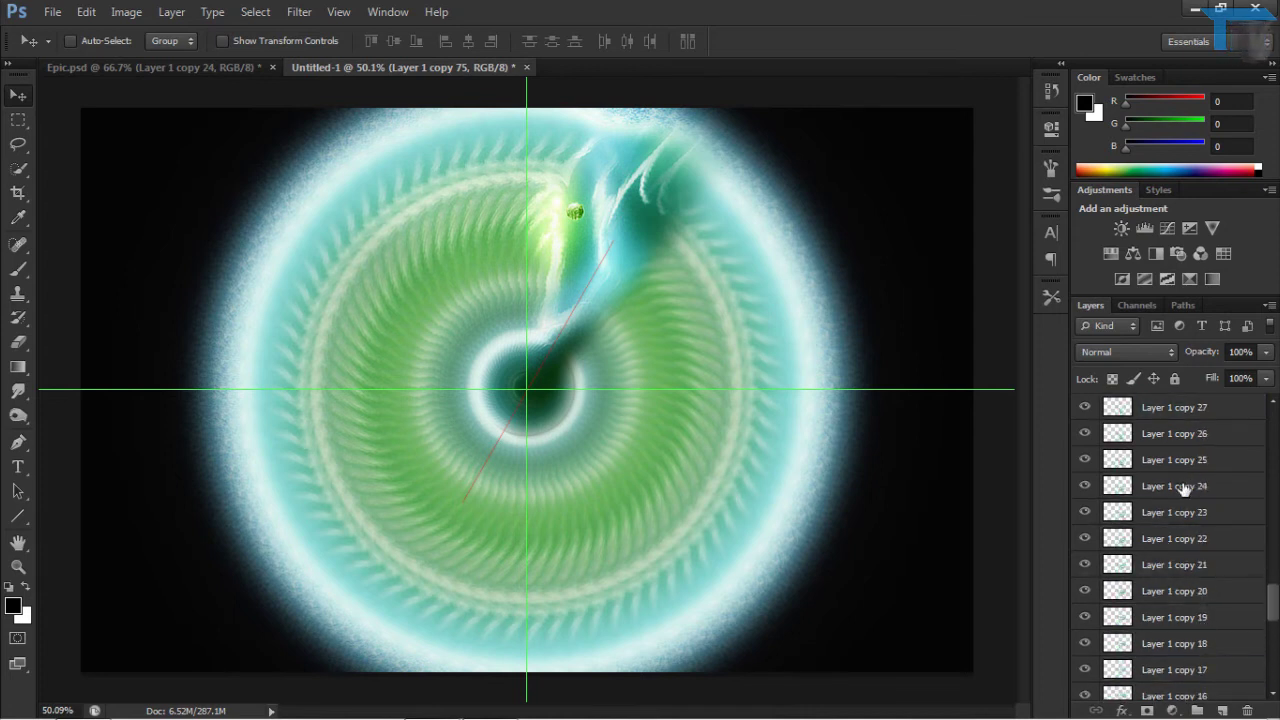
{"action": "scroll", "coordinate": [1180, 470], "scroll_direction": "up", "scroll_amount": 4}
{"action": "left_click_drag", "start_coordinate": [1183, 407], "coordinate": [1180, 645]}
{"action": "scroll", "coordinate": [1176, 520], "scroll_direction": "down", "scroll_amount": 3}
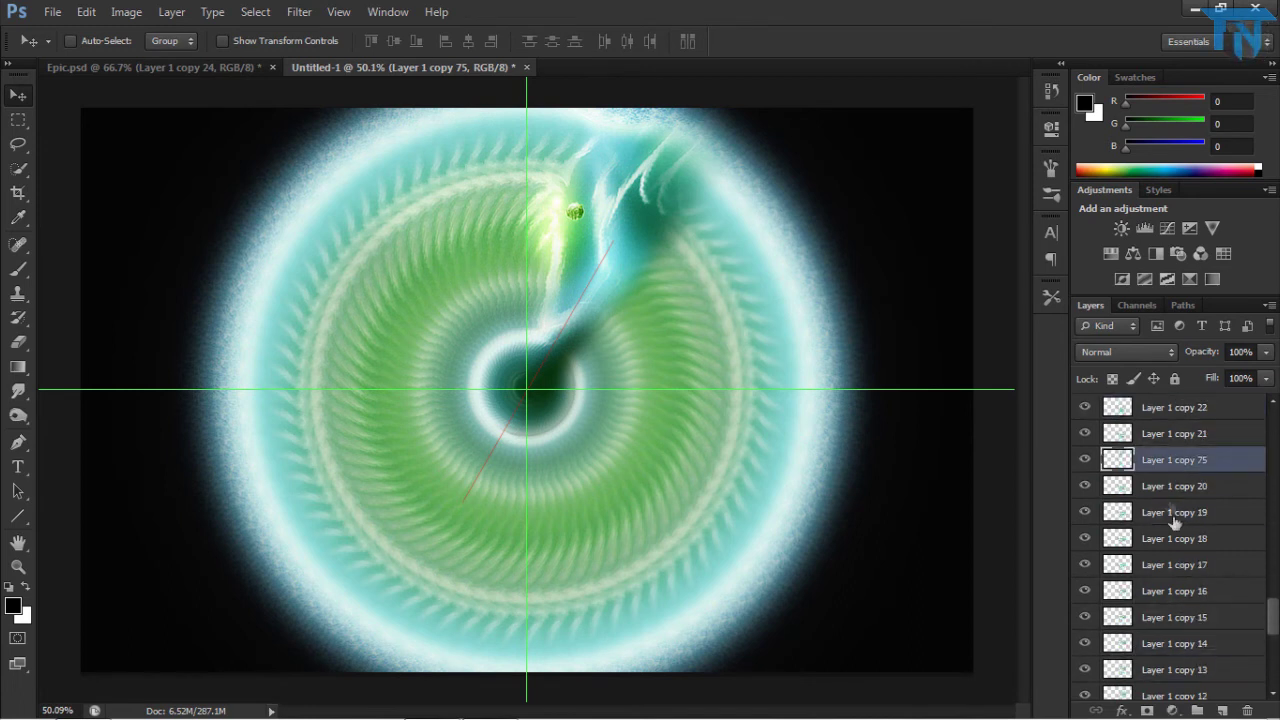
{"action": "mouse_move", "coordinate": [1172, 462]}
{"action": "left_mouse_down"}
{"action": "mouse_move", "coordinate": [1171, 680]}
{"action": "mouse_move", "coordinate": [1163, 440]}
{"action": "mouse_move", "coordinate": [1164, 590]}
{"action": "mouse_move", "coordinate": [1188, 453]}
{"action": "mouse_move", "coordinate": [1180, 462]}
{"action": "left_mouse_up"}
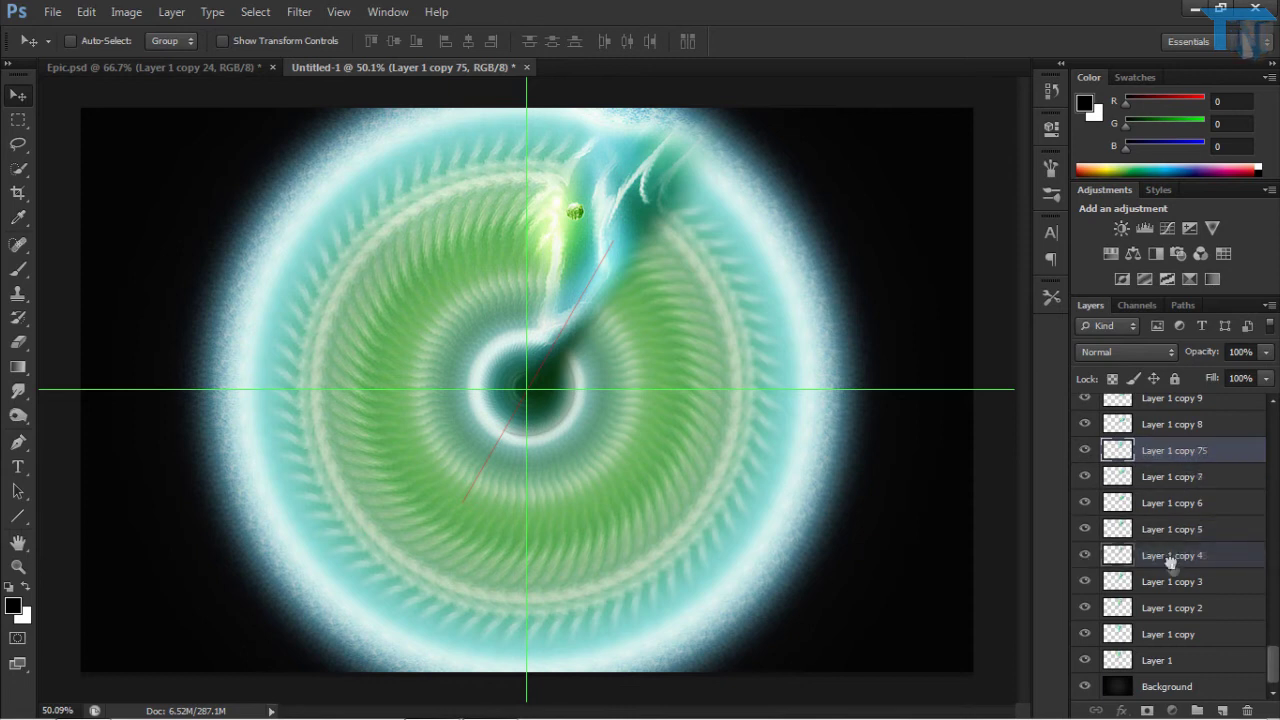
{"action": "left_click_drag", "start_coordinate": [1170, 563], "coordinate": [1152, 672]}
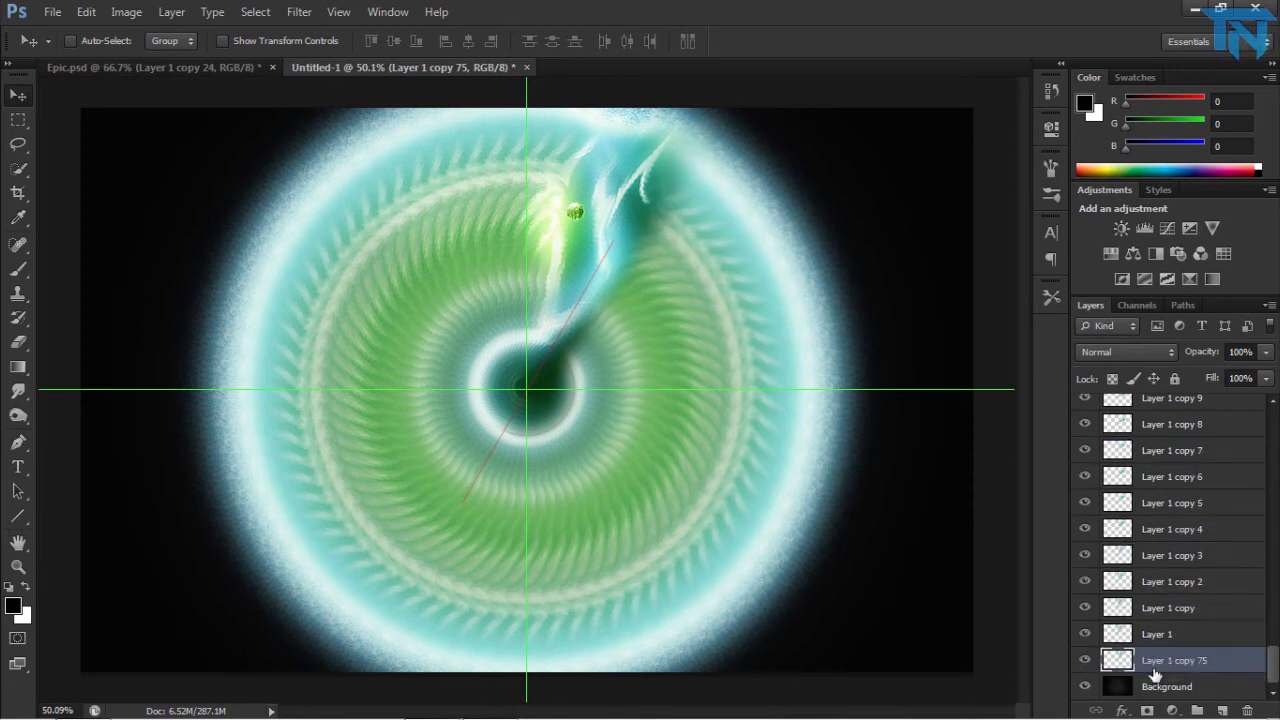
- Compare copies 75 and 74 by toggling visibility, then move Layer 1 copy 74 to the bottom
{"action": "left_click", "coordinate": [1087, 661]}
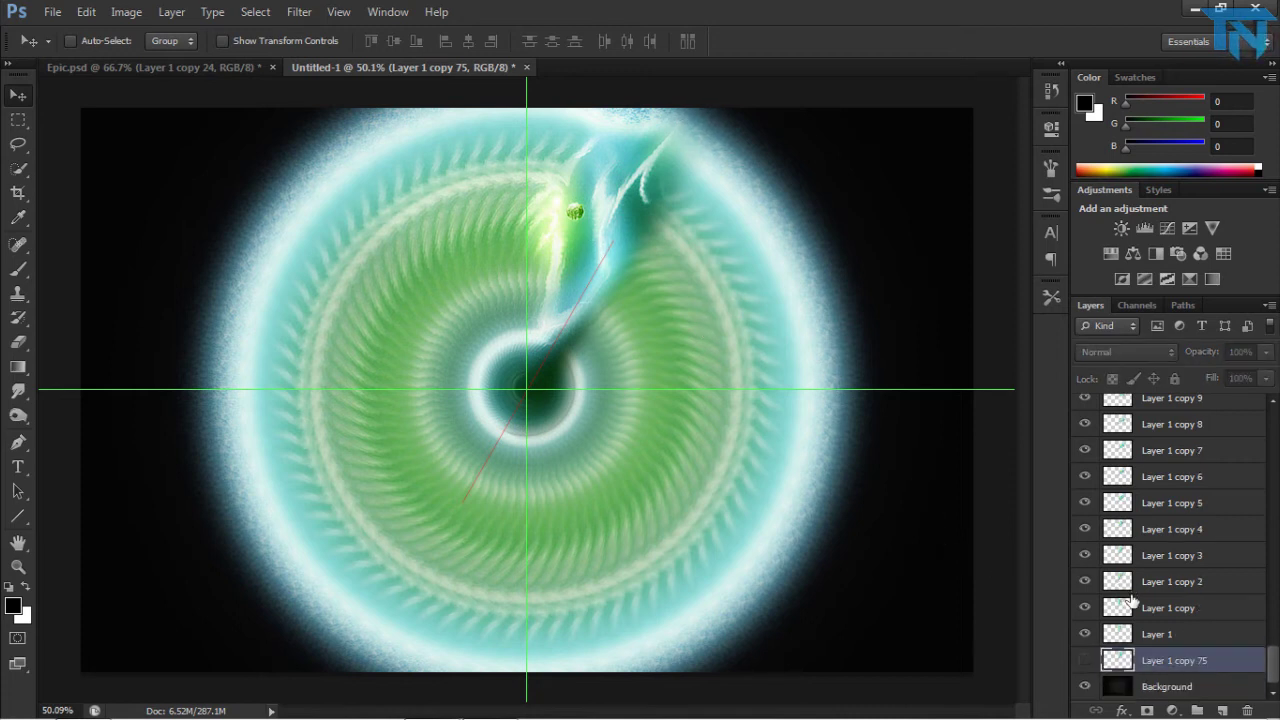
{"action": "left_click", "coordinate": [1086, 661]}
{"action": "left_click_drag", "start_coordinate": [1273, 676], "coordinate": [1274, 404]}
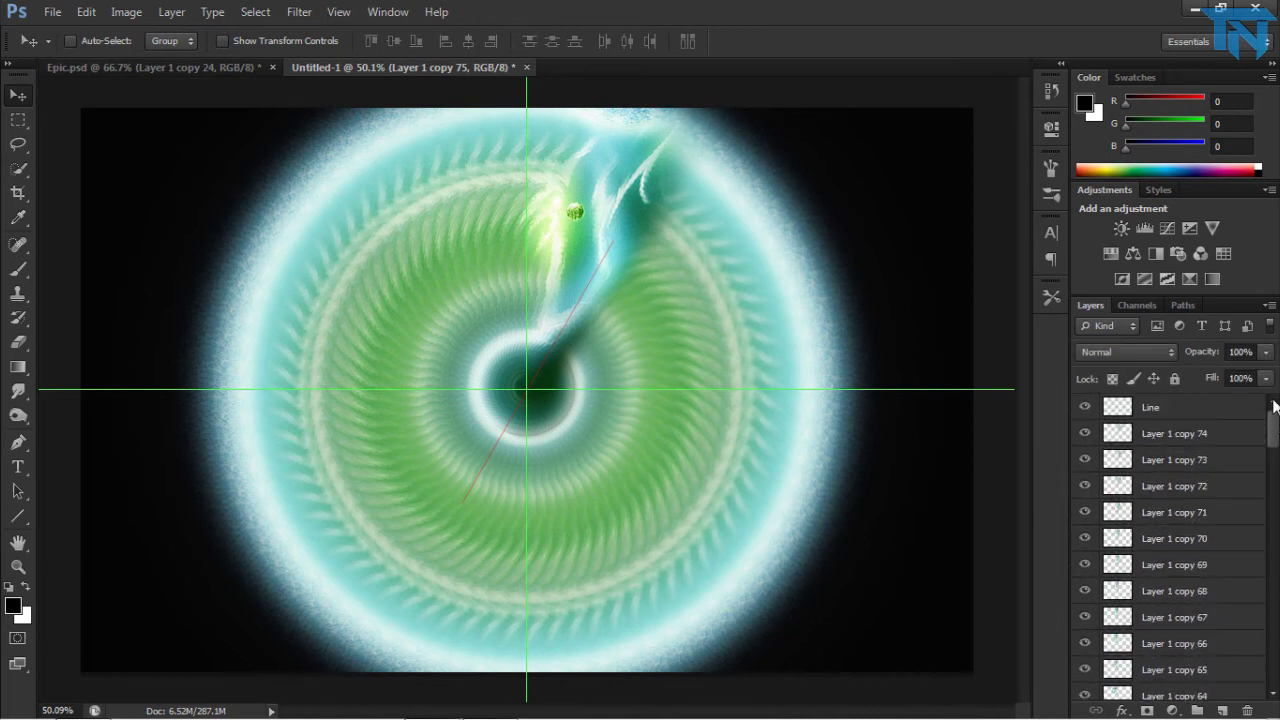
{"action": "left_click", "coordinate": [1085, 434]}
{"action": "left_click", "coordinate": [1084, 437]}
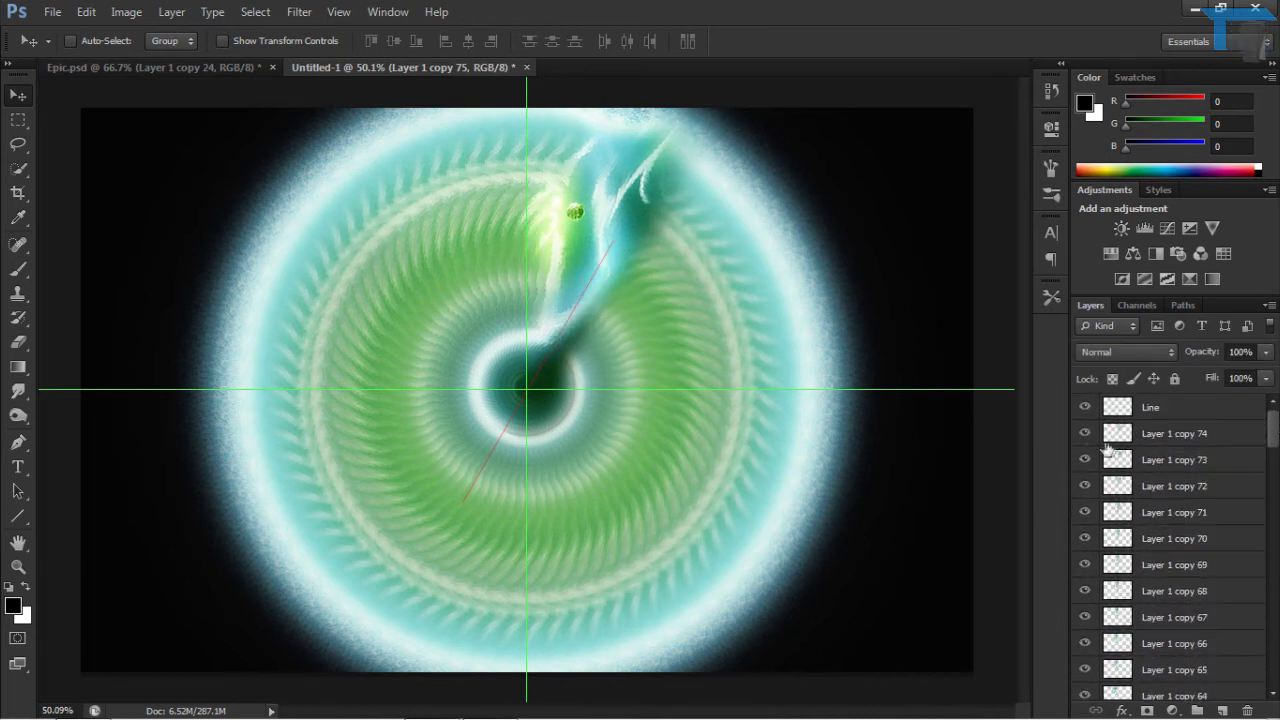
{"action": "left_click", "coordinate": [1162, 437]}
{"action": "left_click_drag", "start_coordinate": [1163, 695], "coordinate": [1157, 634]}
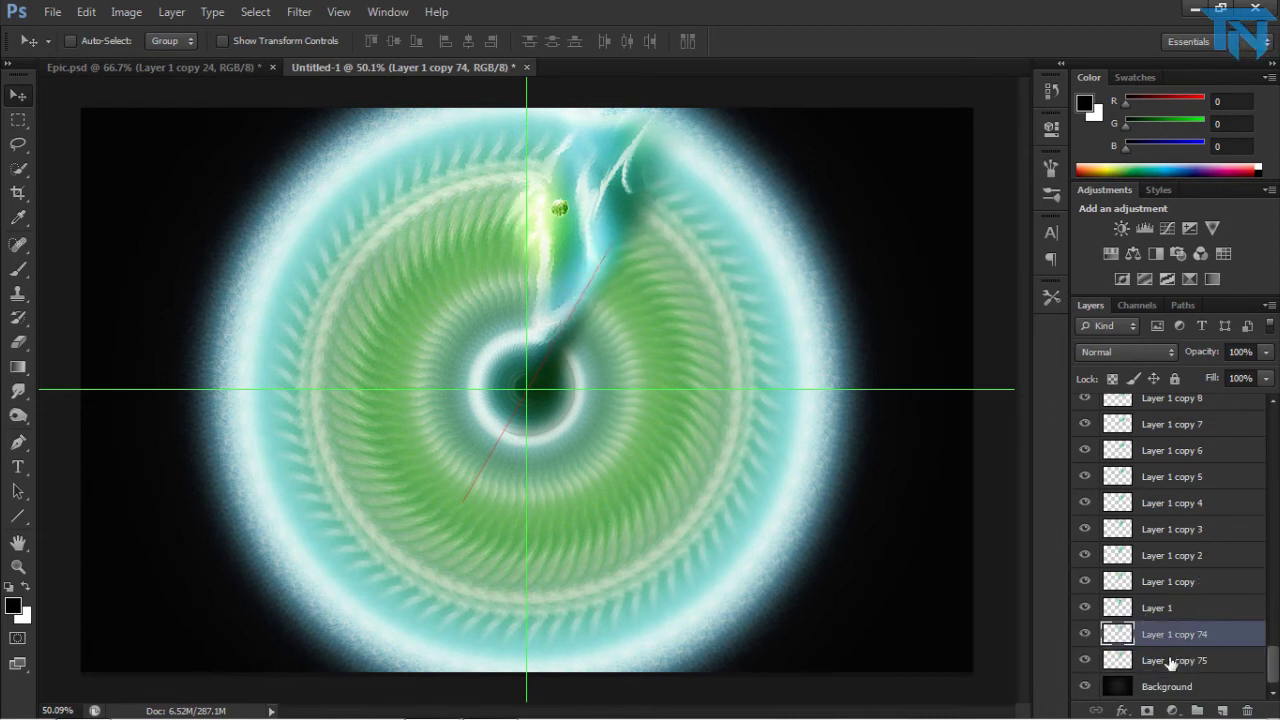
- Select all the ring copy layers from Layer 1 copy 75 upward
{"action": "left_click", "coordinate": [1172, 660]}
{"action": "scroll", "coordinate": [1176, 640], "scroll_direction": "up", "scroll_amount": 10}
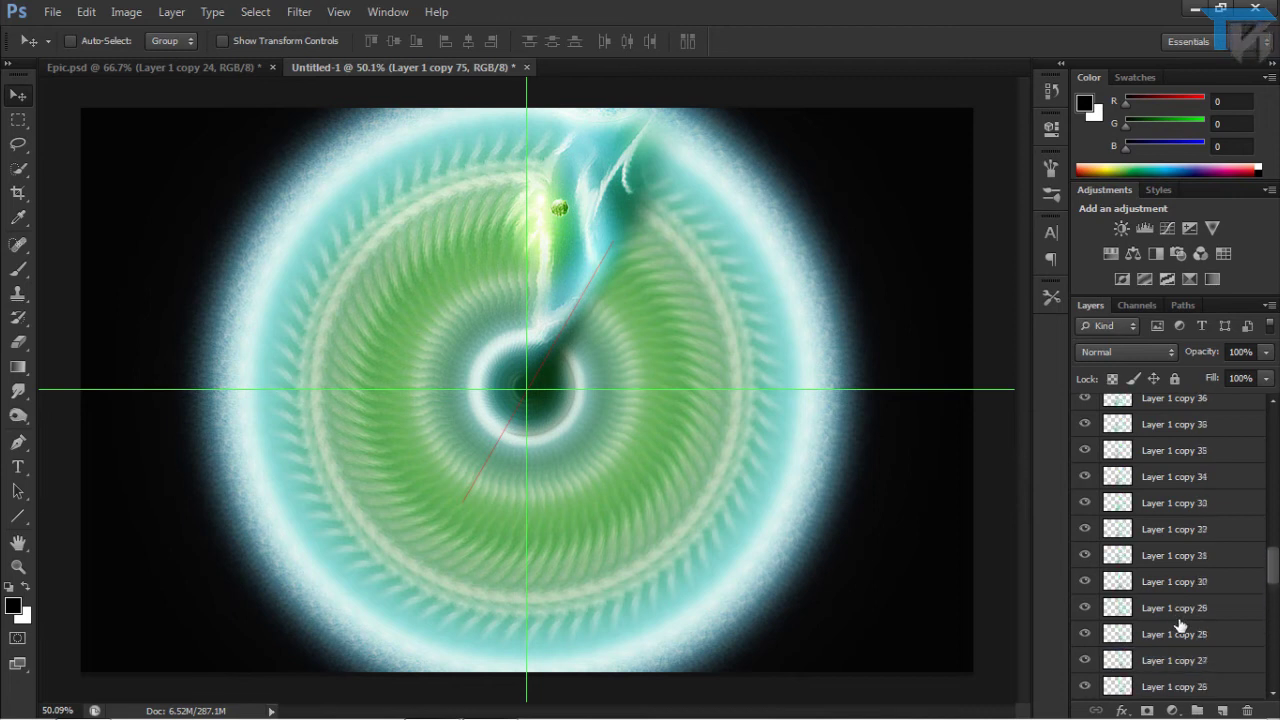
{"action": "scroll", "coordinate": [1181, 625], "scroll_direction": "up", "scroll_amount": 12}
{"action": "left_click", "coordinate": [1144, 433], "text": "shift"}
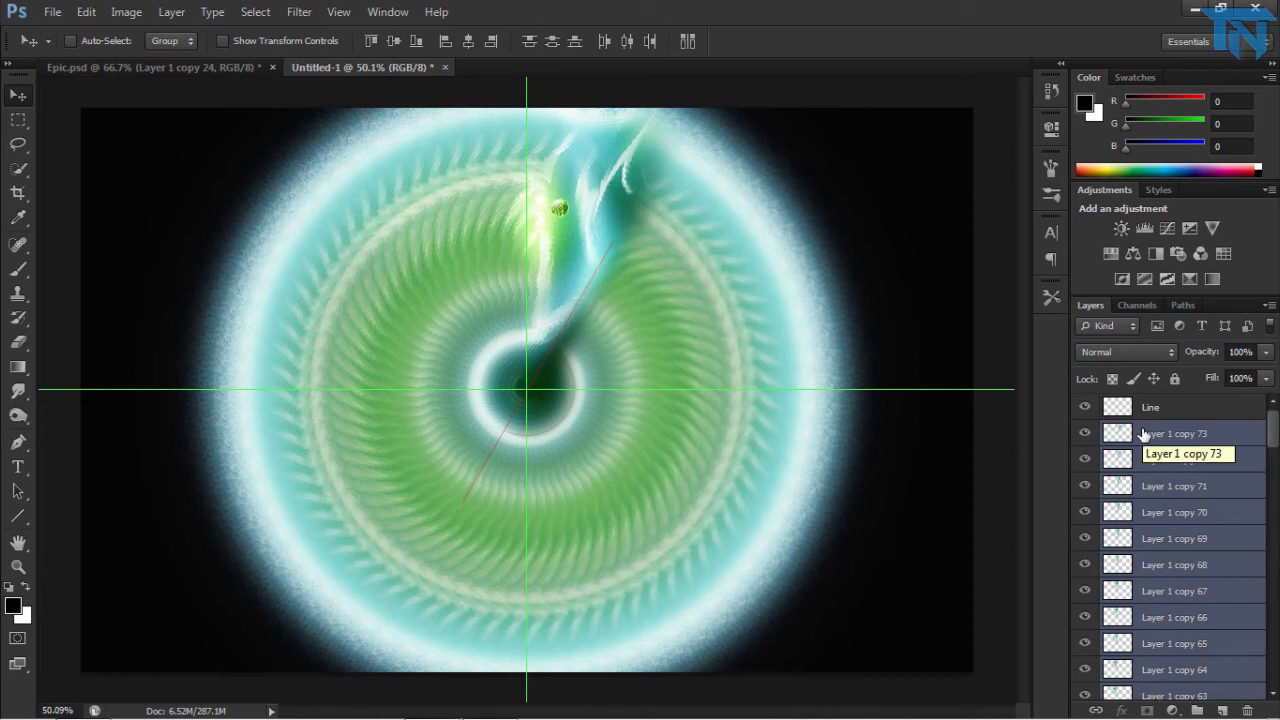
- Merge the selected ring copies, rename the result 'Stock 1', and add an empty layer above
{"action": "key", "text": "ctrl+e"}
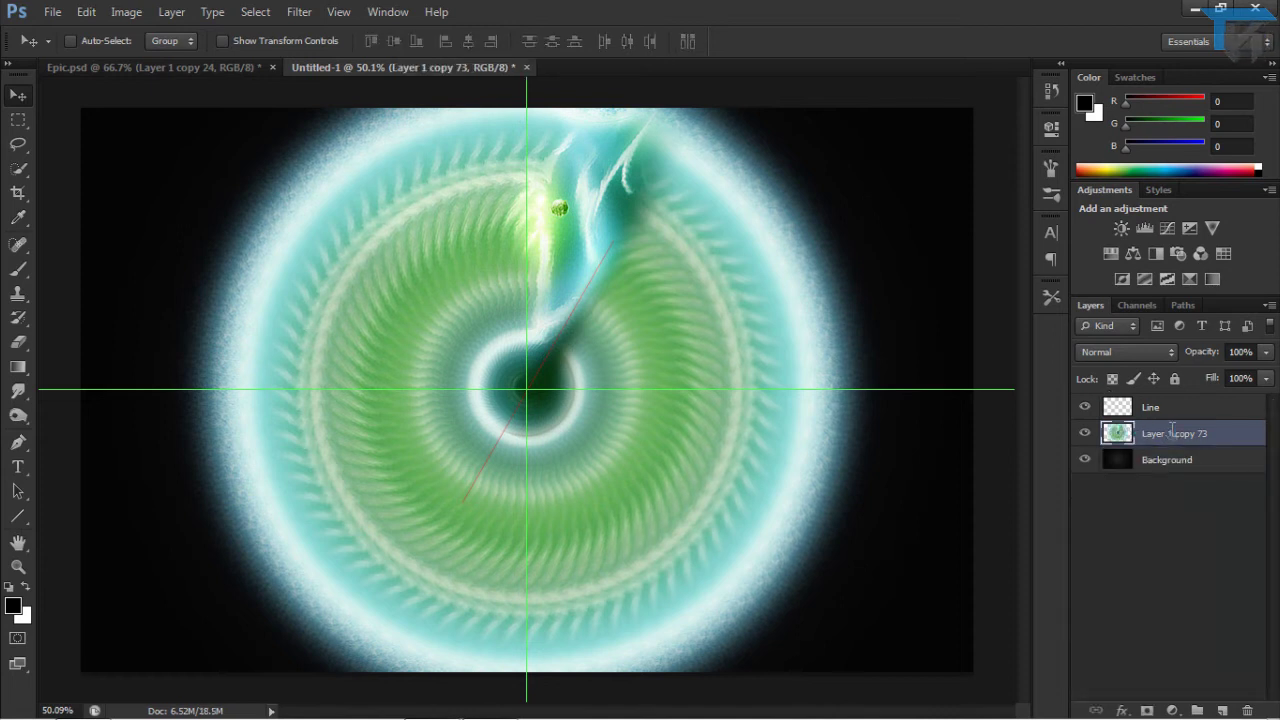
{"action": "double_click", "coordinate": [1172, 432]}
{"action": "type", "text": "Stoc"}
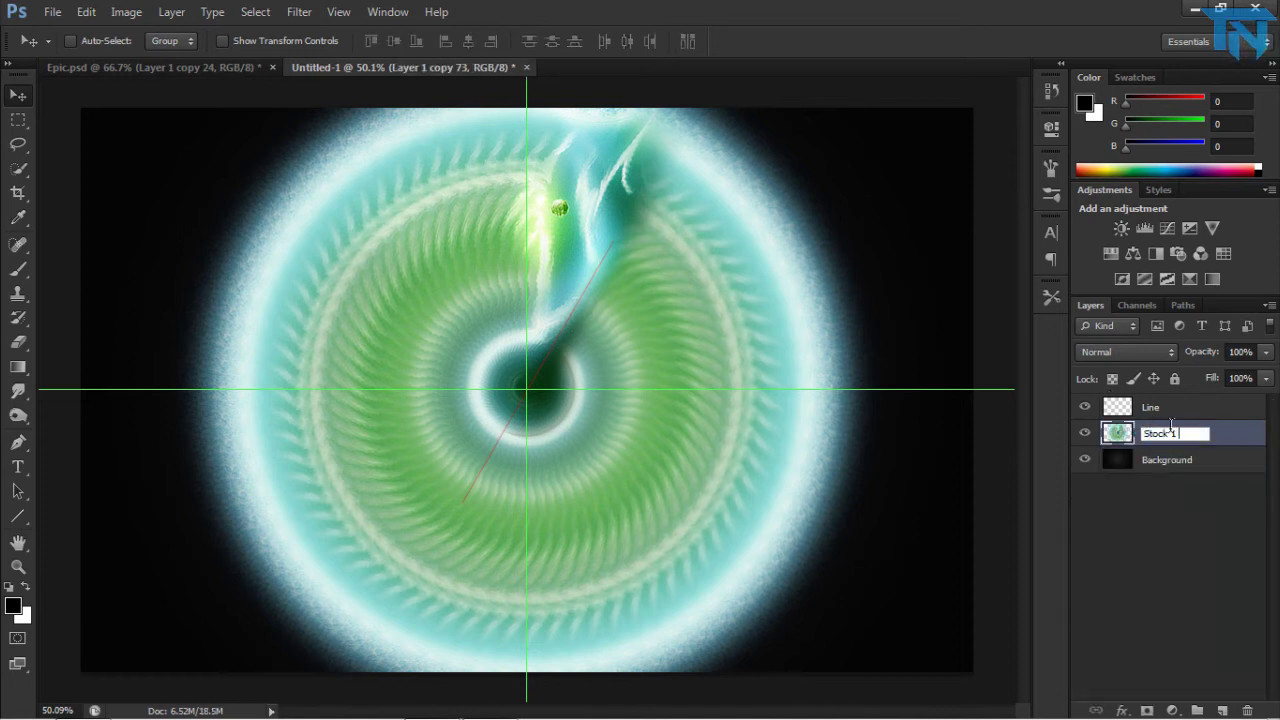
{"action": "type", "text": "k 1"}
{"action": "key", "text": "Return"}
{"action": "left_click", "coordinate": [1084, 433]}
{"action": "left_click", "coordinate": [1084, 433]}
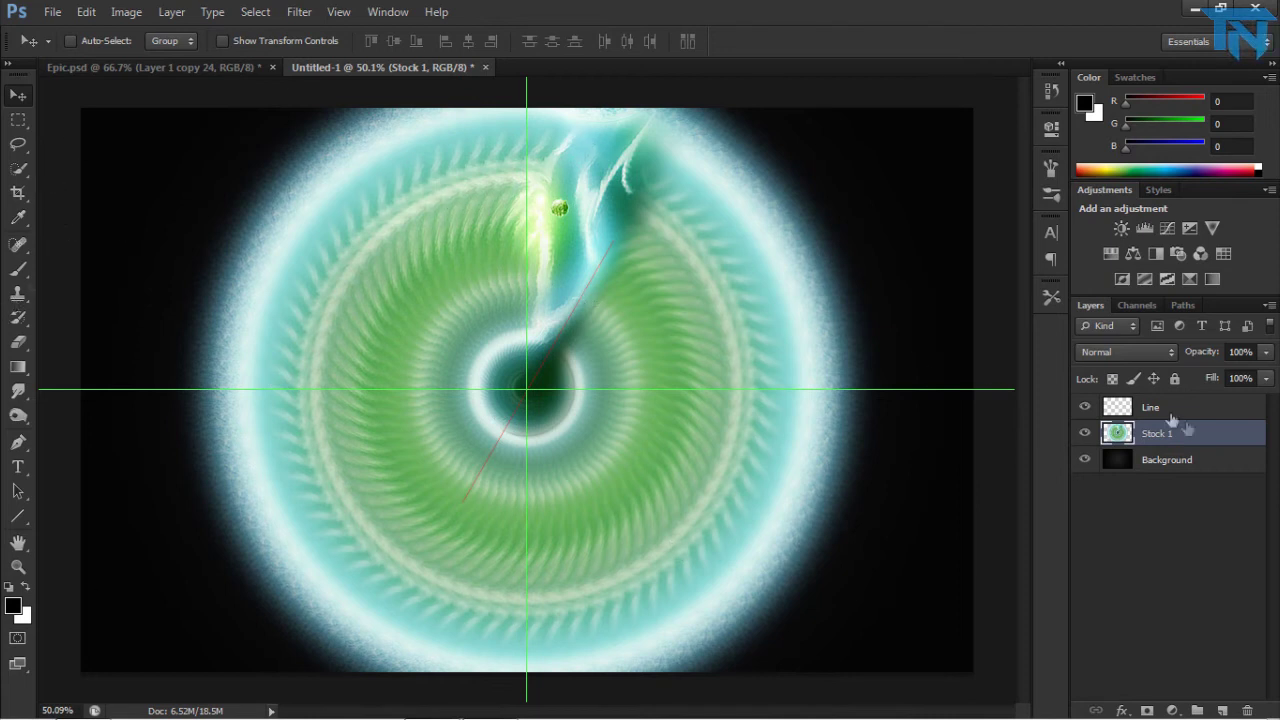
{"action": "left_click", "coordinate": [1221, 707]}
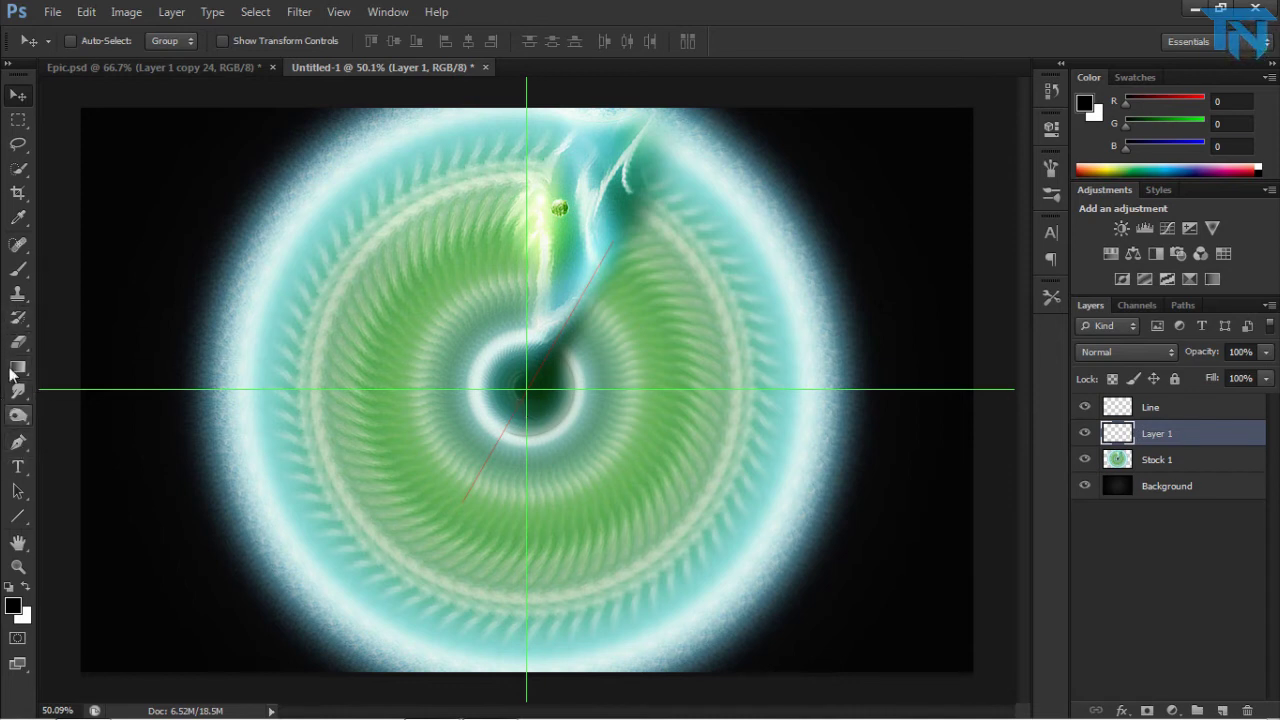
- Draw a circular Elliptical Marquee selection outward from the guide centre
{"action": "right_click", "coordinate": [10, 120]}
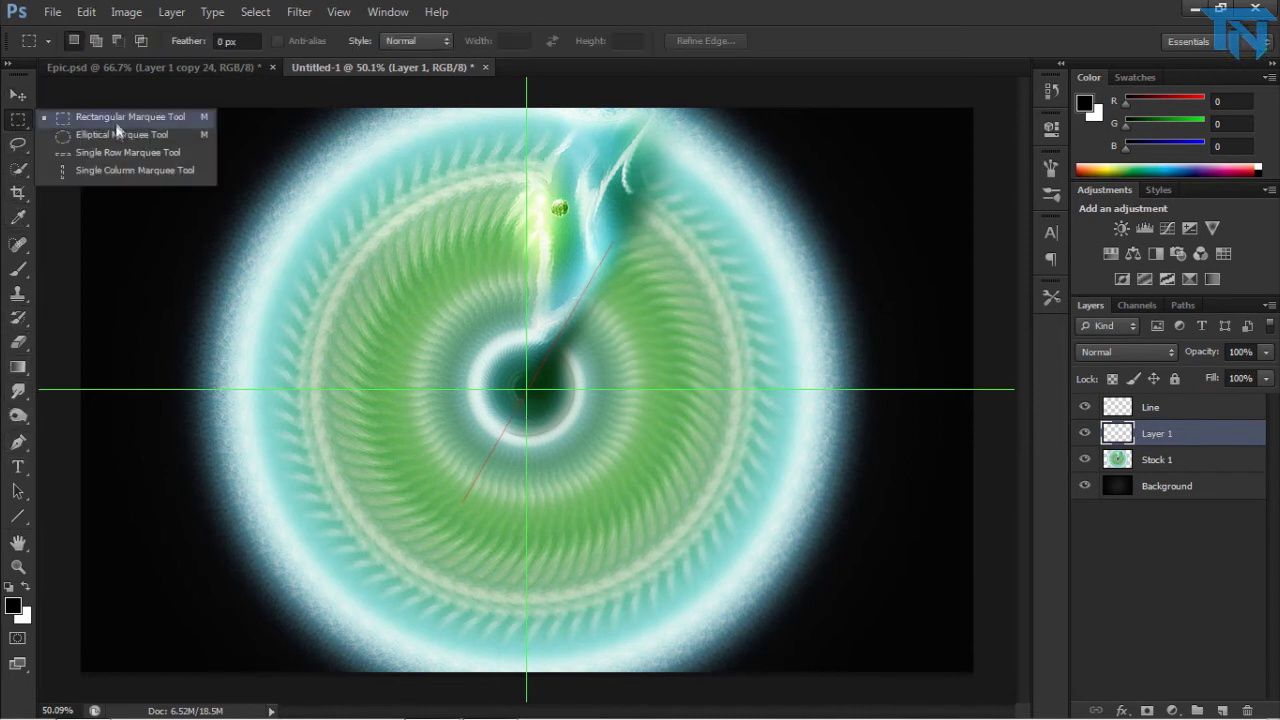
{"action": "left_click", "coordinate": [117, 132]}
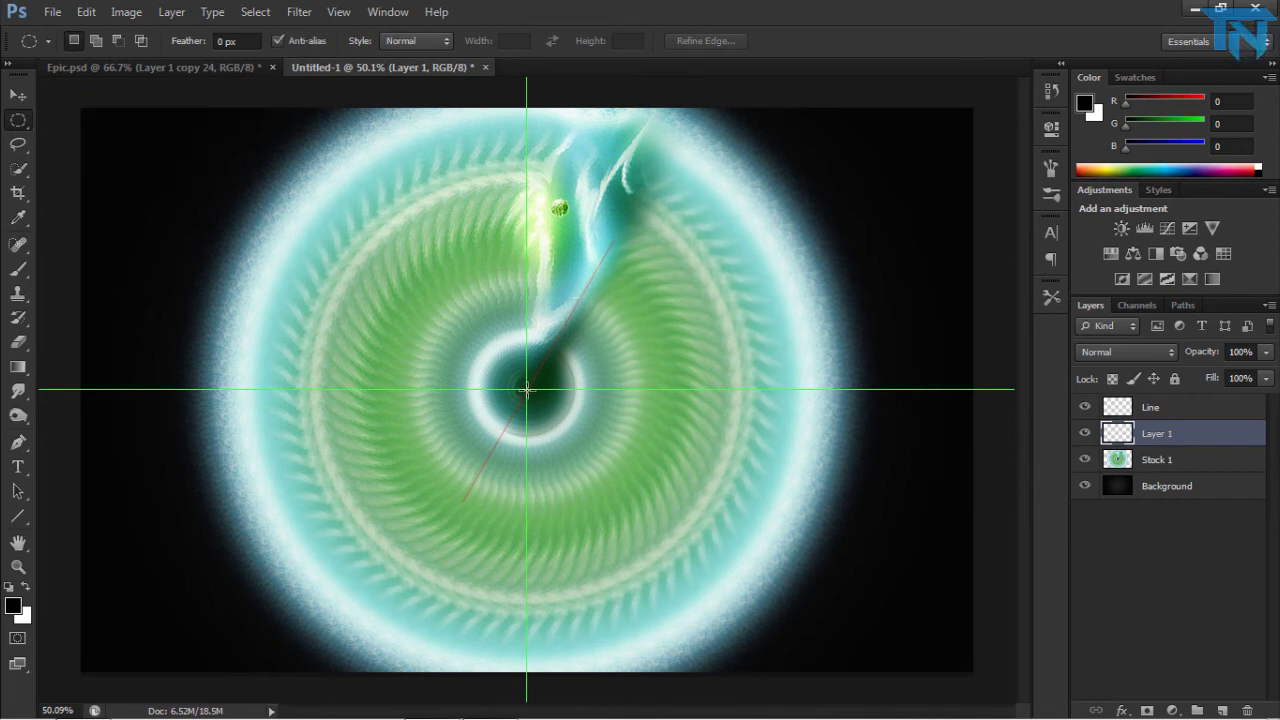
{"action": "left_click_drag", "start_coordinate": [526, 389], "coordinate": [72, 103]}
{"action": "left_click", "coordinate": [150, 121]}
{"action": "key", "text": "ctrl+z"}
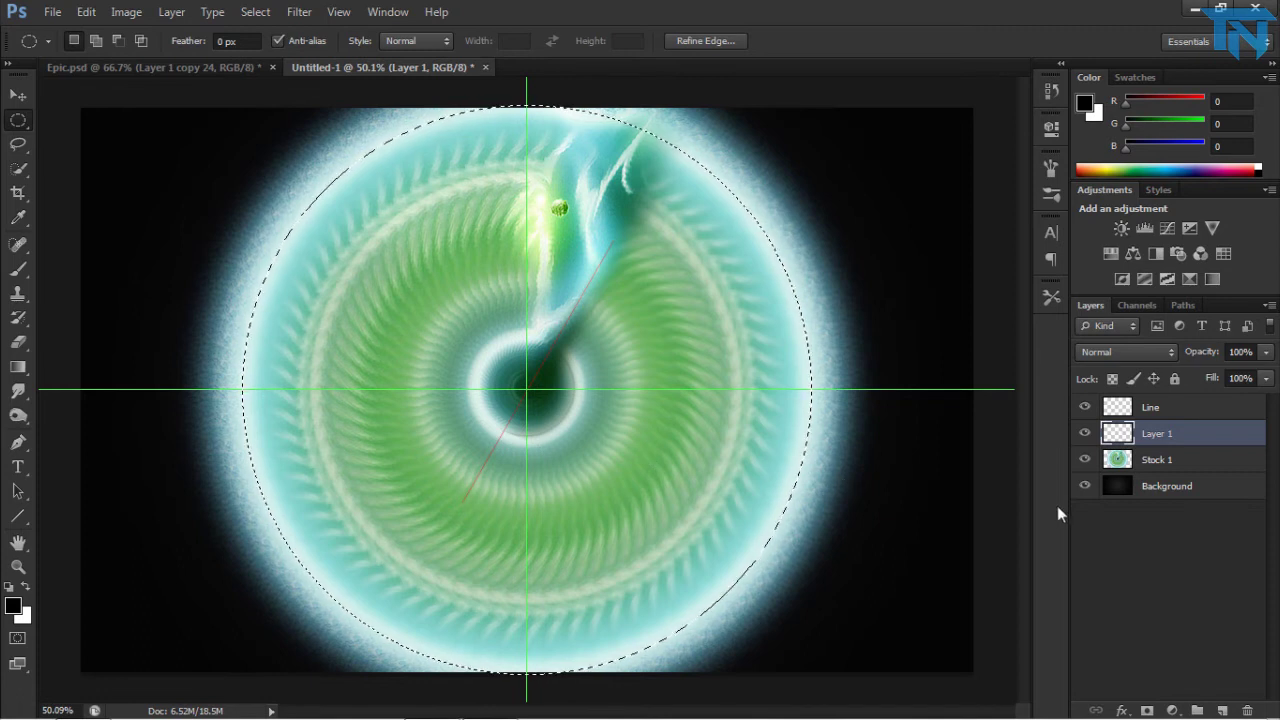
- Invert the selection and delete the glow outside the circle on Stock 1, then undo it
{"action": "key", "text": "ctrl+shift+i"}
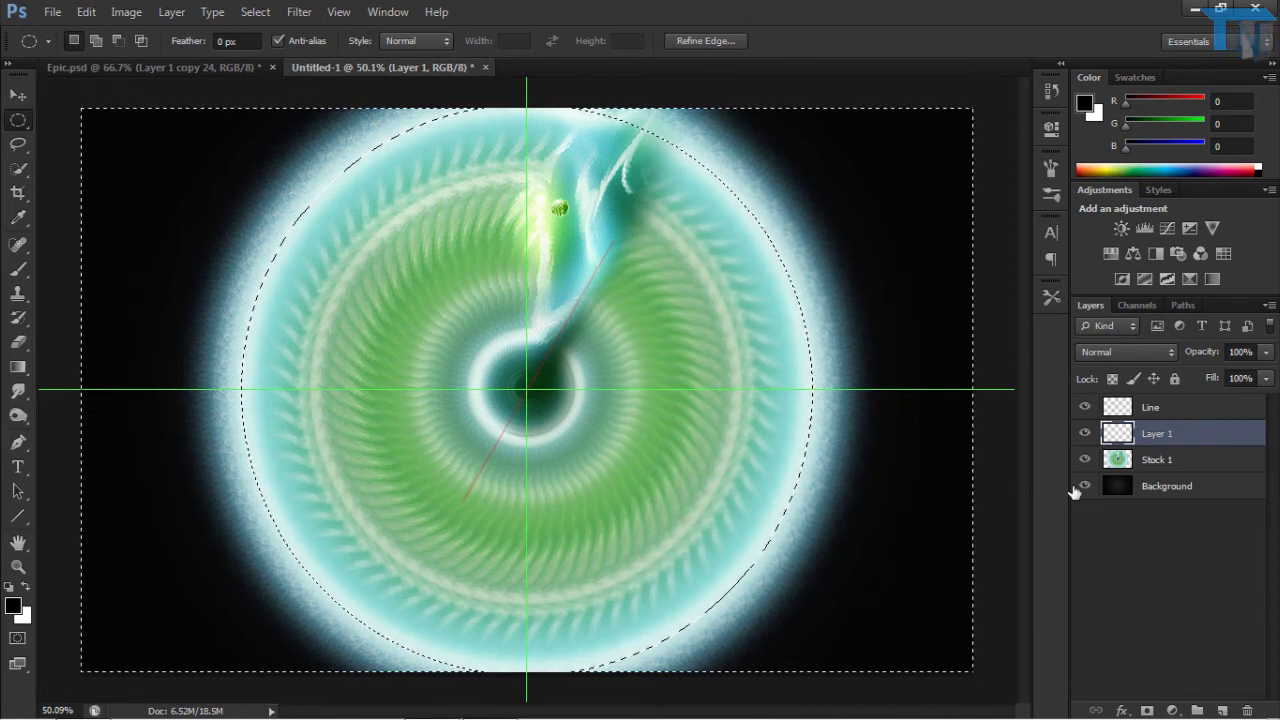
{"action": "left_click", "coordinate": [1162, 462]}
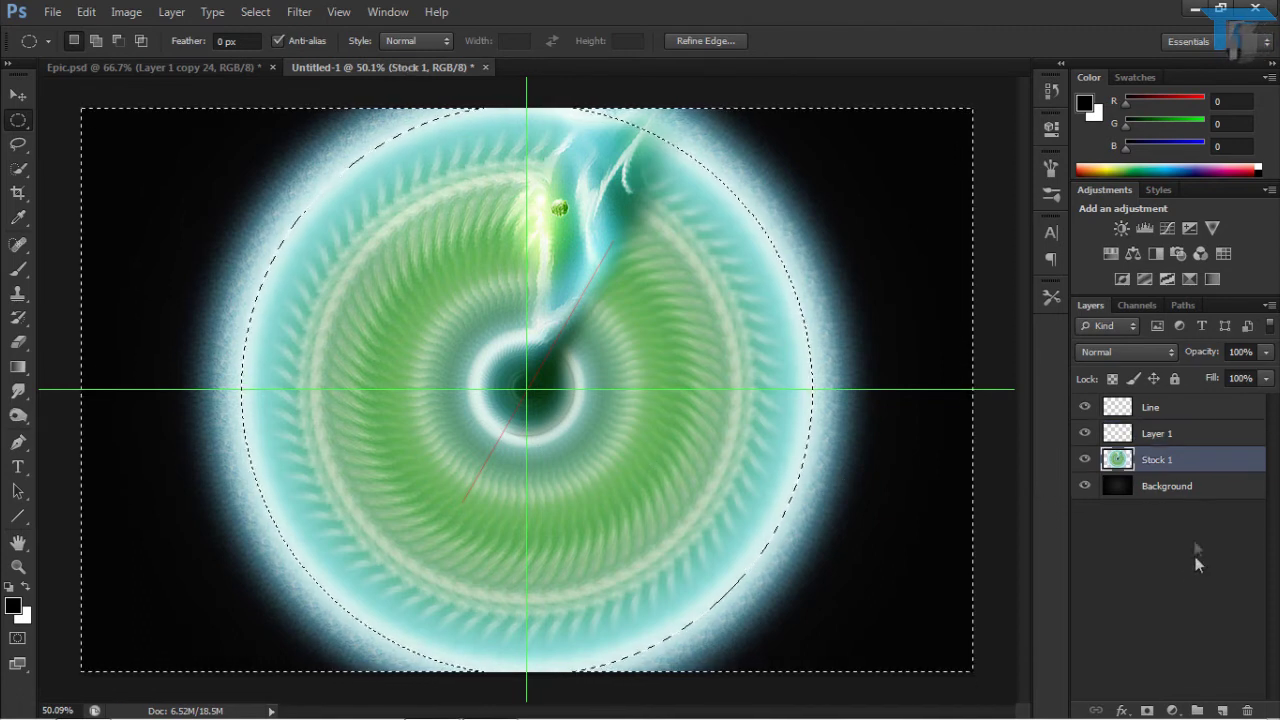
{"action": "key", "text": "Delete"}
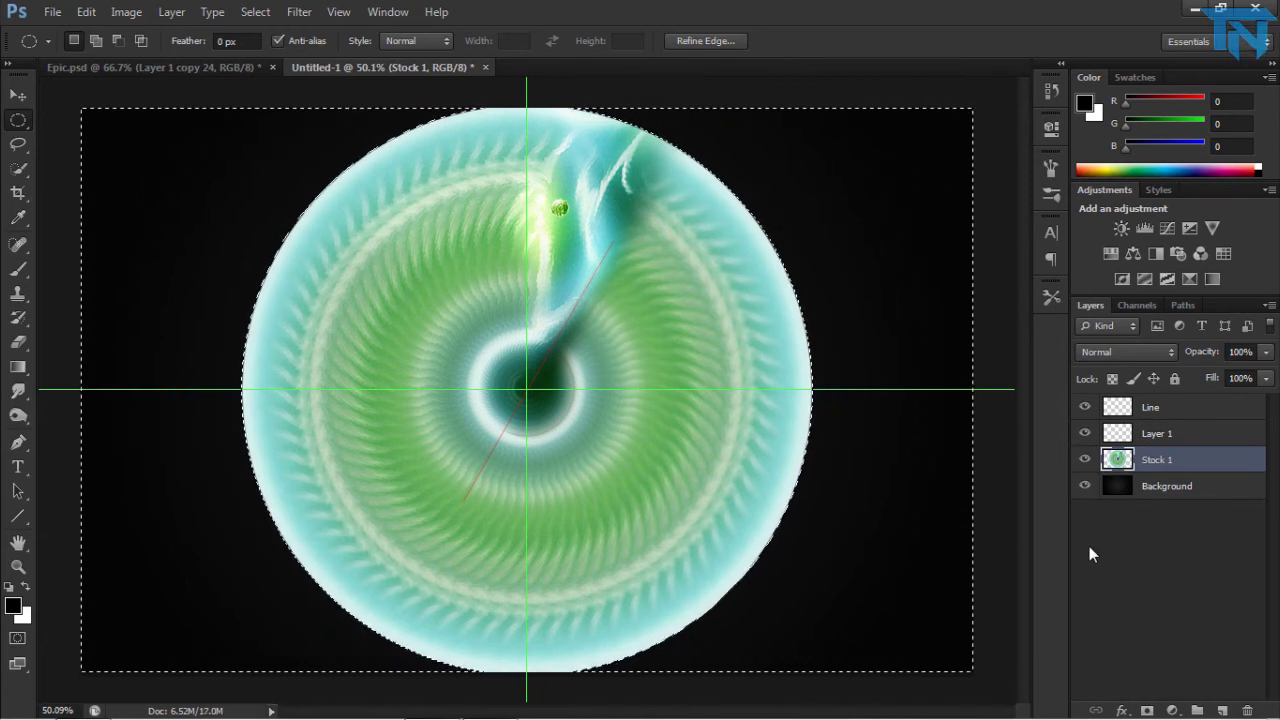
{"action": "key", "text": "ctrl+z"}
- Test a circular layer mask on Stock 1, then undo it back to the plain selection
{"action": "left_click", "coordinate": [1236, 468]}
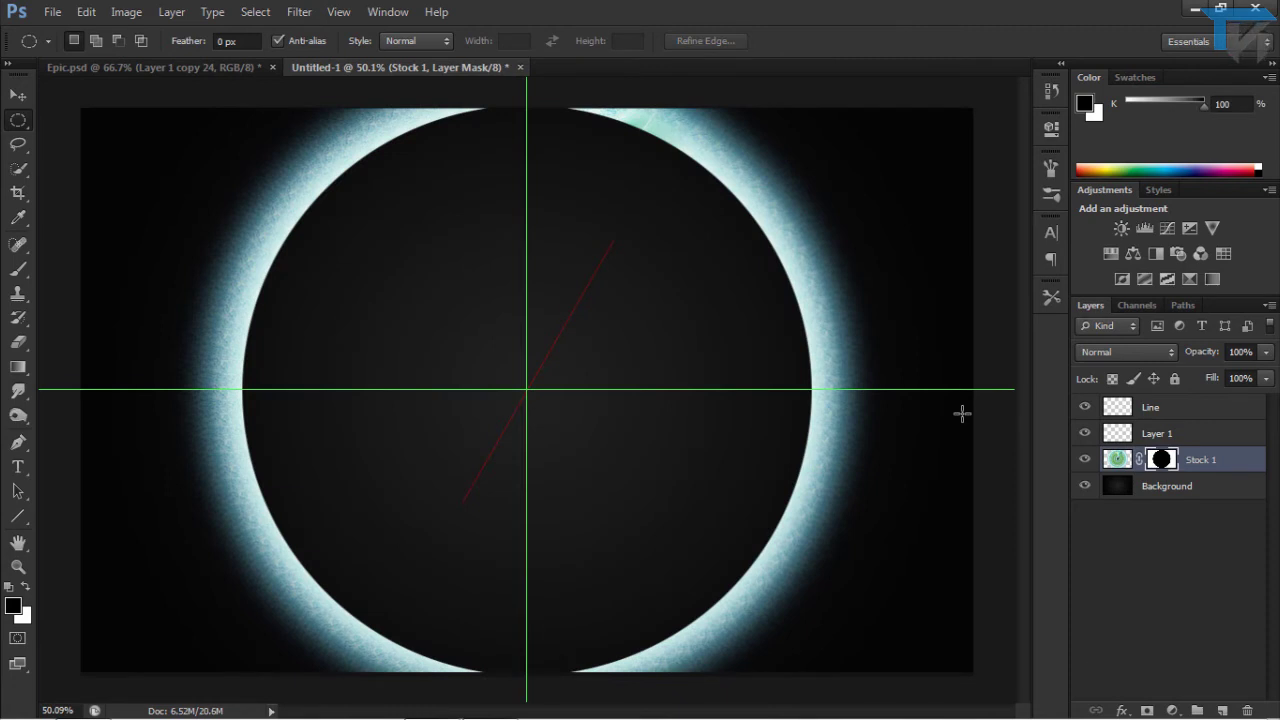
{"action": "key", "text": "ctrl+z"}
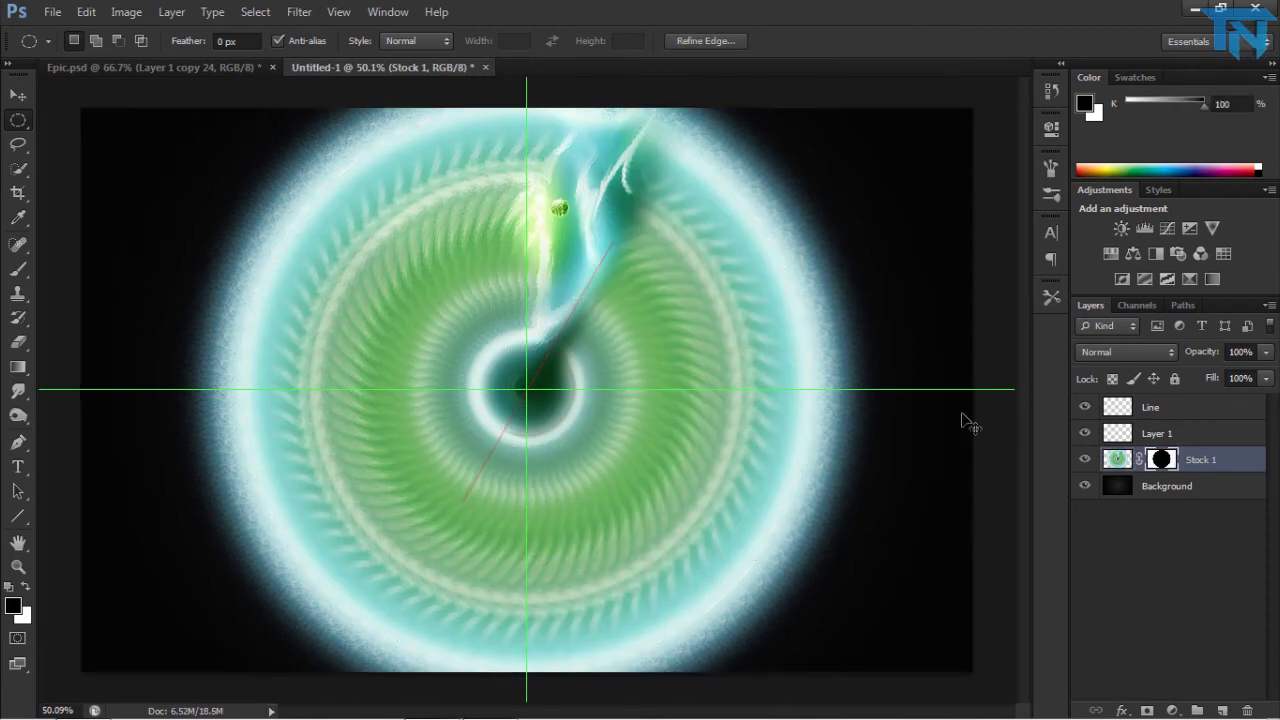
{"action": "key", "text": "ctrl+alt+z"}
{"action": "key", "text": "ctrl+i"}
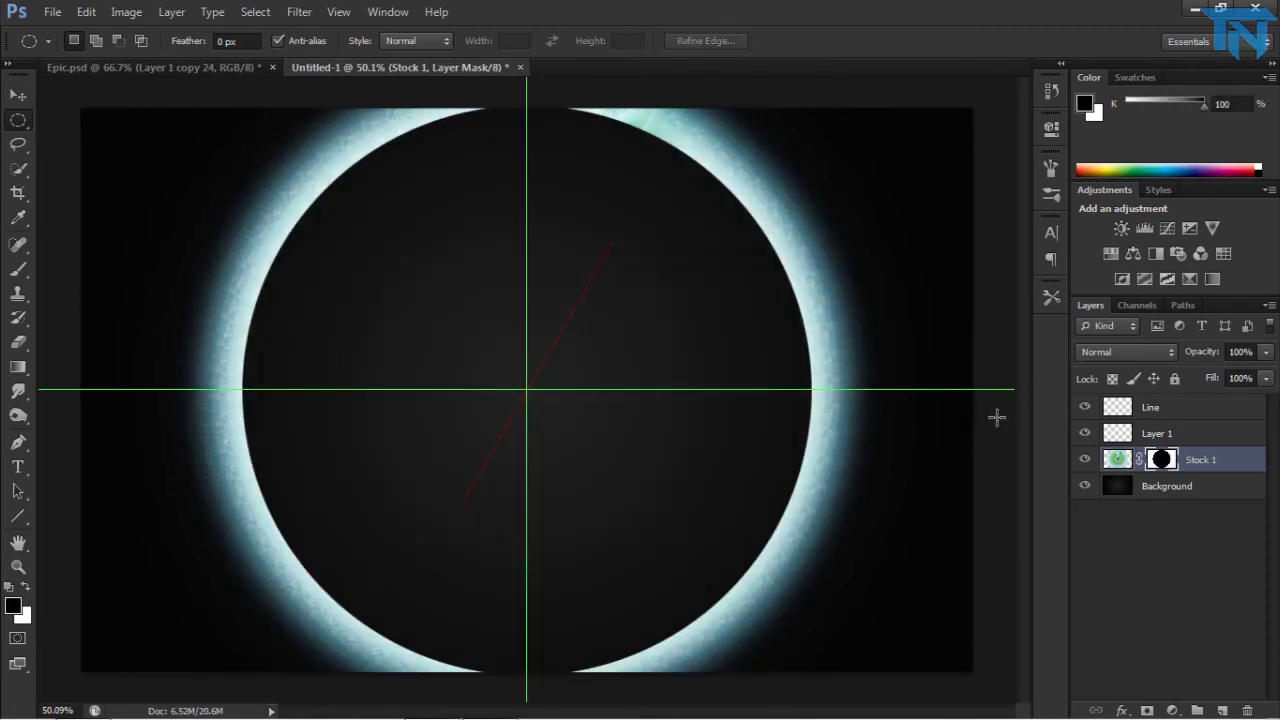
{"action": "key", "text": "ctrl+alt+z"}
{"action": "key", "text": "ctrl+alt+z"}
{"action": "key", "text": "ctrl+alt+z"}
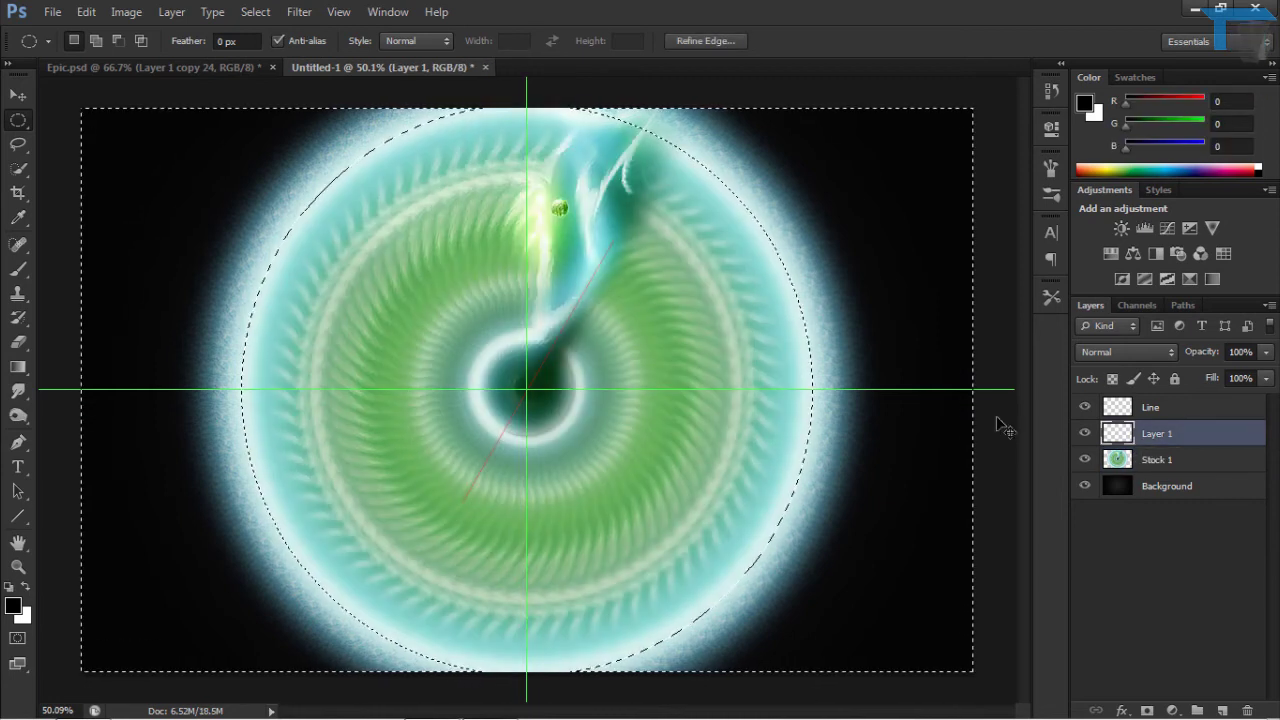
{"action": "key", "text": "ctrl+shift+z"}
{"action": "key", "text": "ctrl+shift+z"}
{"action": "key", "text": "ctrl+shift+z"}
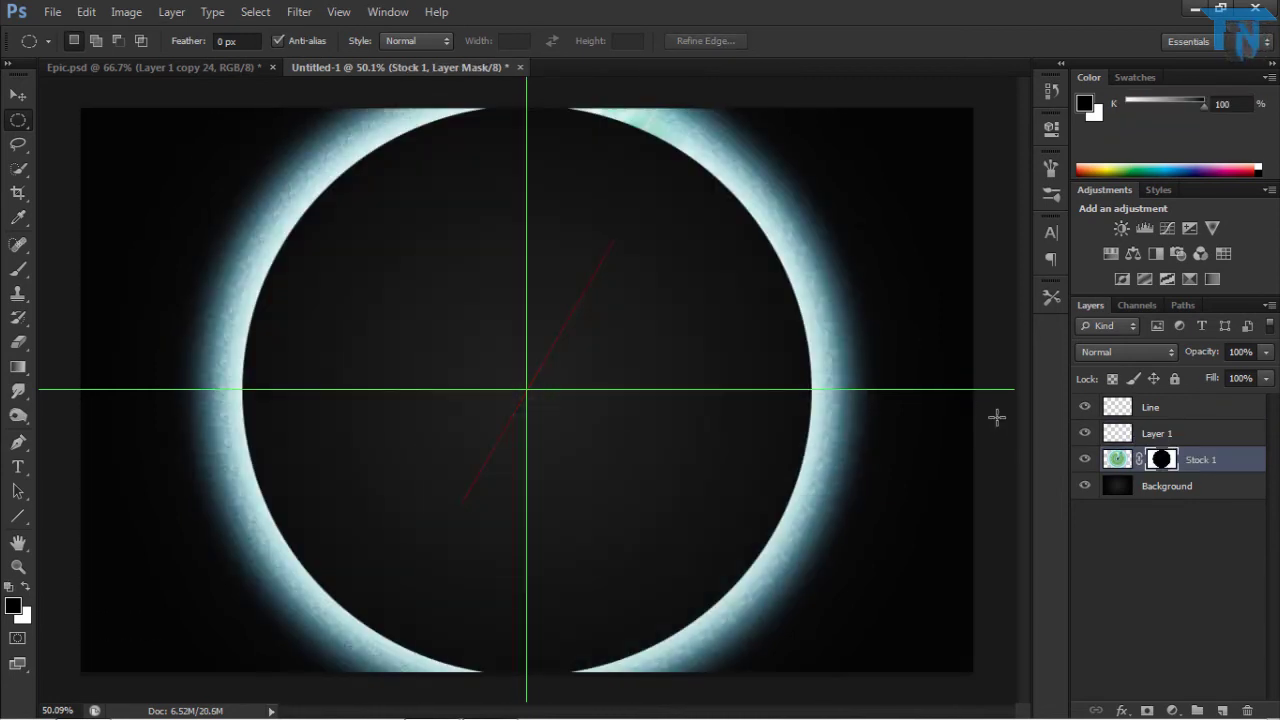
{"action": "key", "text": "ctrl+alt+z"}
{"action": "key", "text": "ctrl+alt+z"}
{"action": "key", "text": "ctrl+alt+z"}
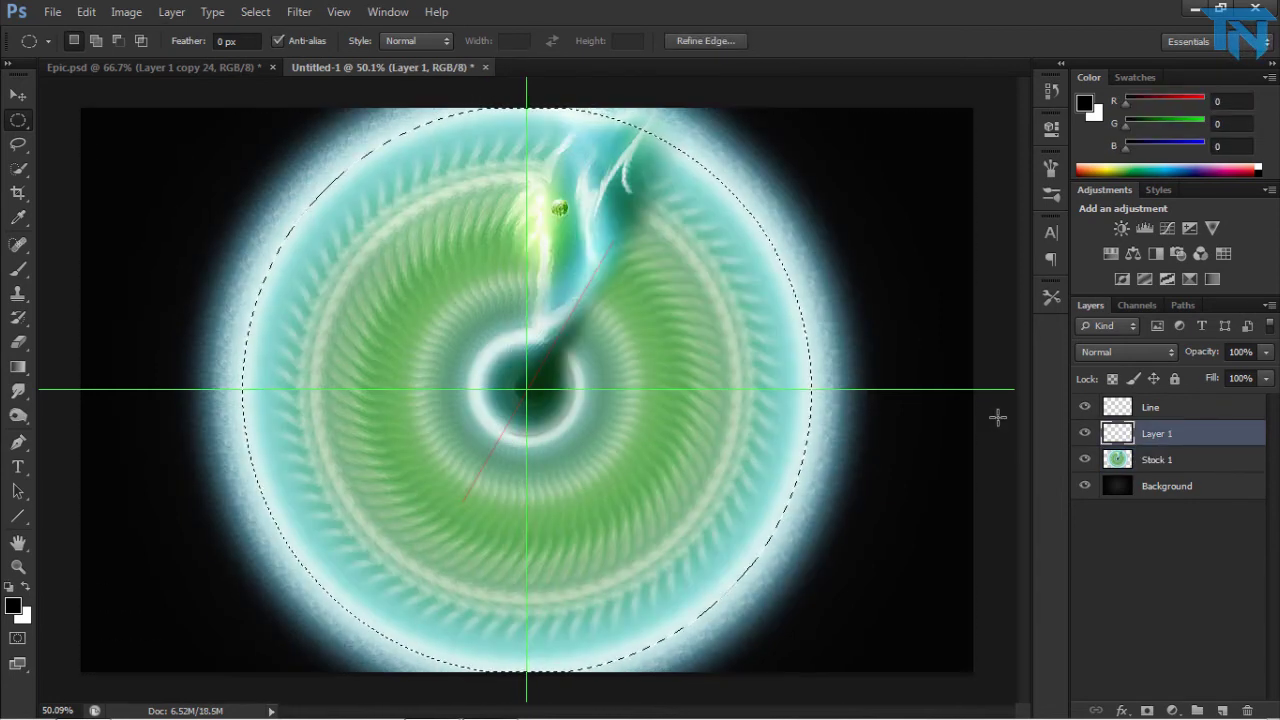
{"action": "left_click", "coordinate": [1150, 462]}
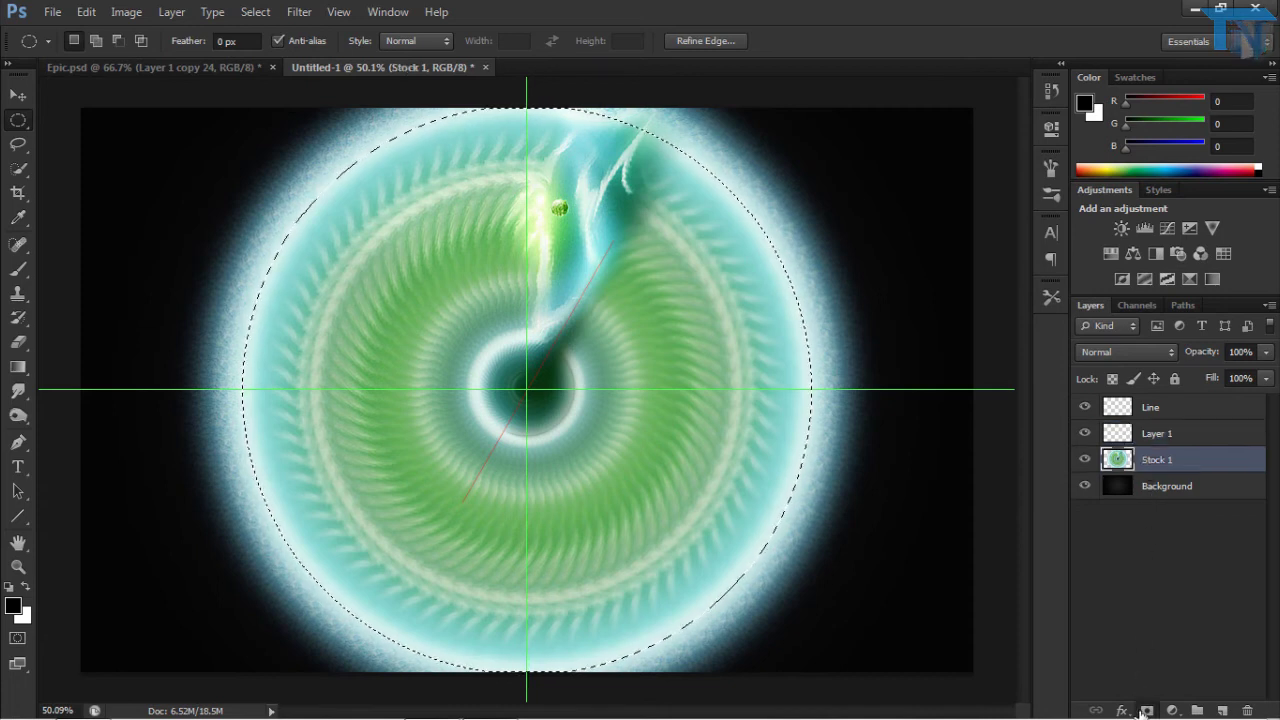
{"action": "left_click", "coordinate": [1147, 710]}
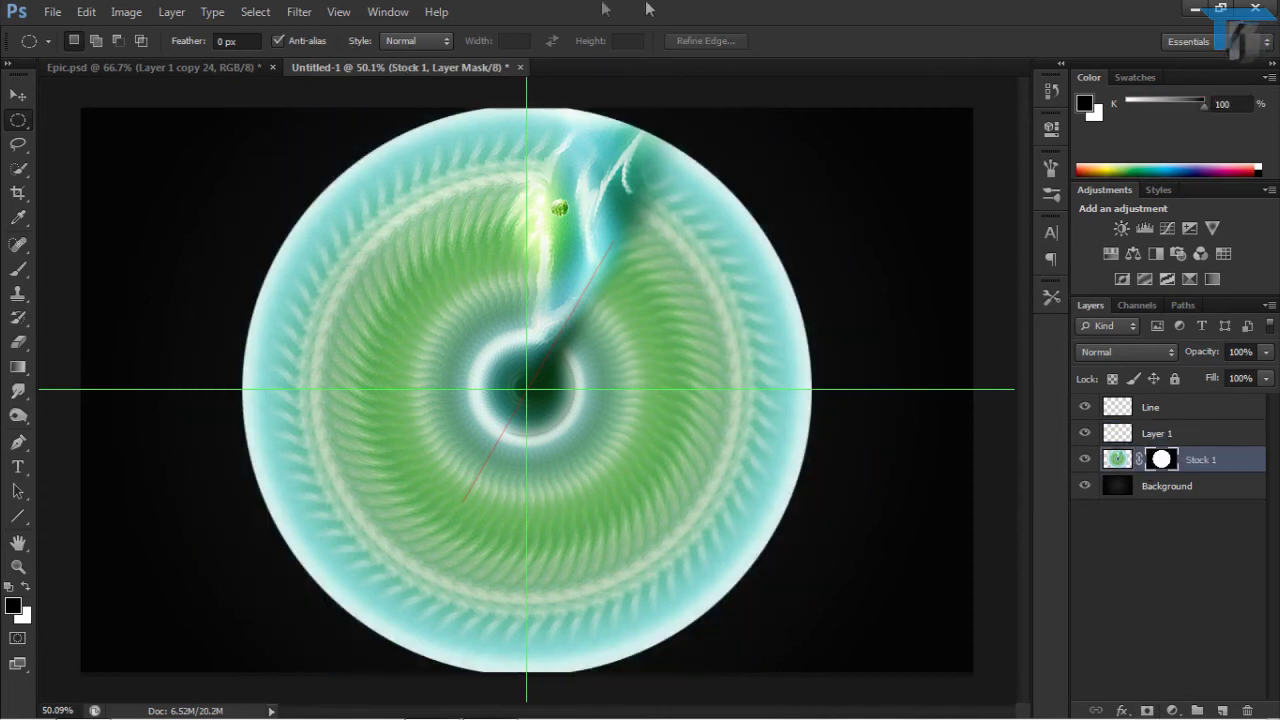
{"action": "key", "text": "ctrl+alt+z"}
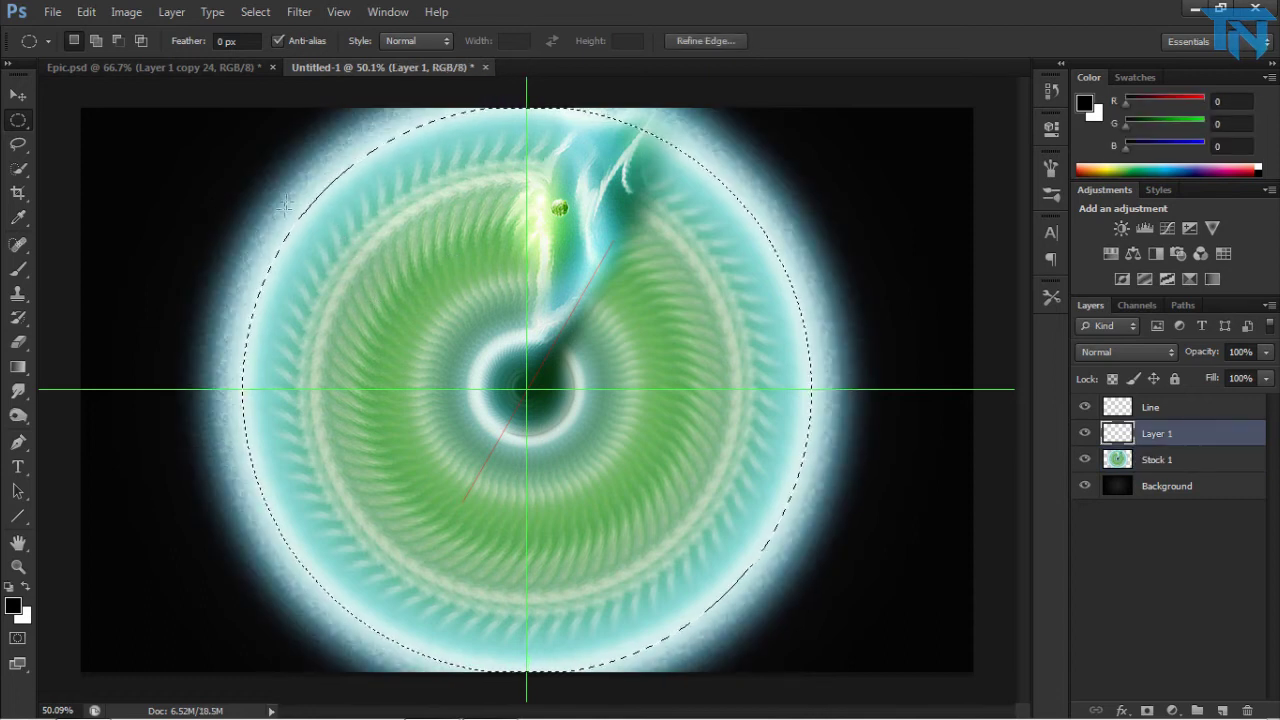
- Redraw a larger circle from the guide intersection and add it as a layer mask on Stock 1
{"action": "left_click", "coordinate": [340, 302]}
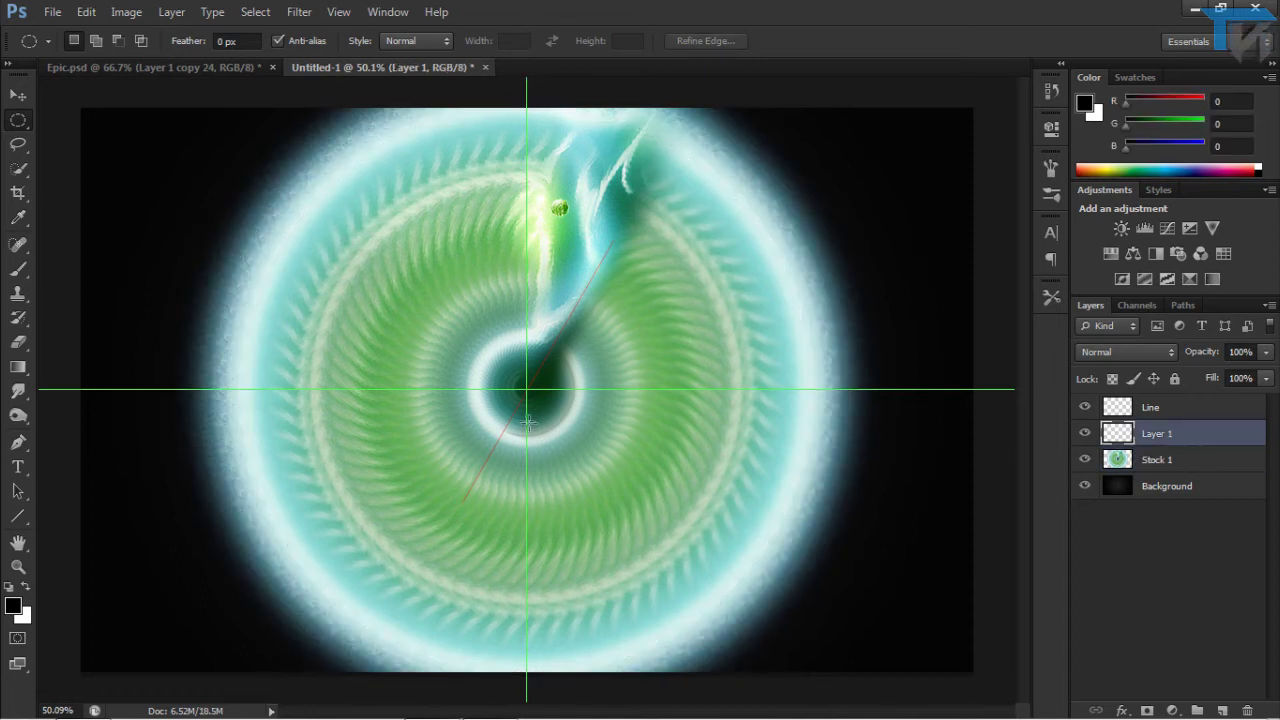
{"action": "left_click_drag", "start_coordinate": [527, 389], "coordinate": [31, 84]}
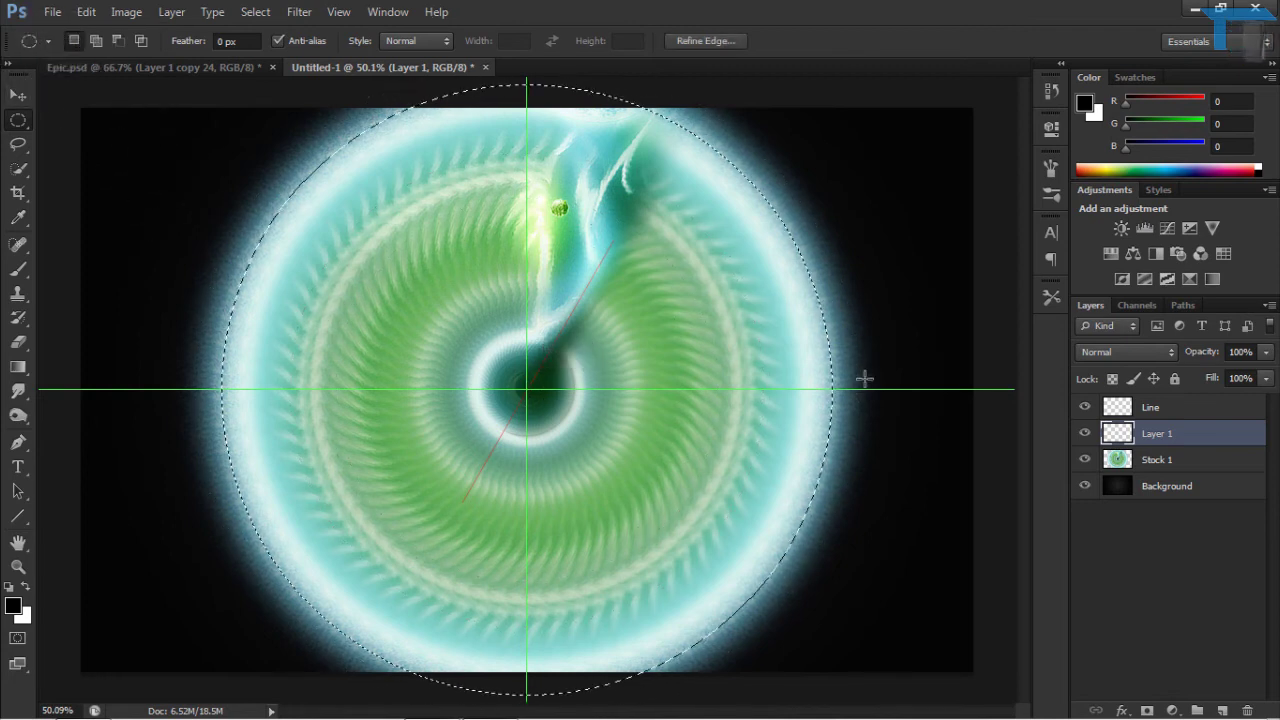
{"action": "left_click", "coordinate": [1150, 462]}
{"action": "left_click", "coordinate": [1147, 710]}
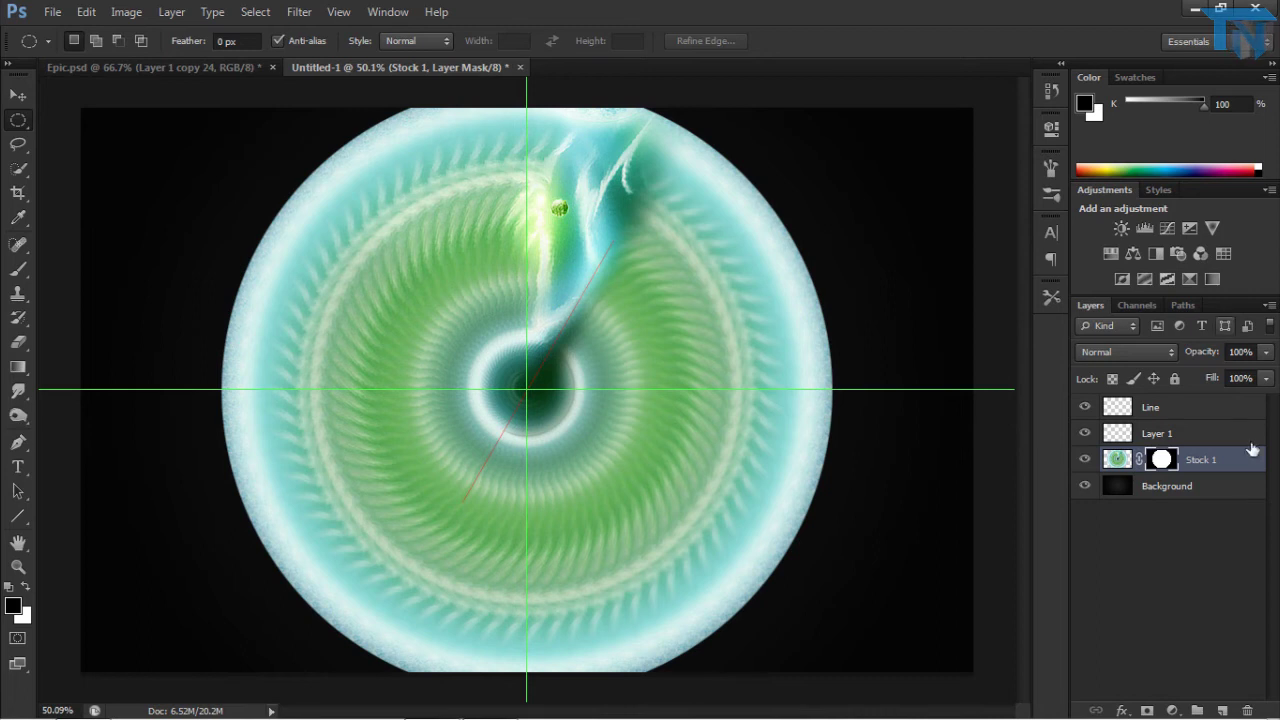
{"action": "left_click", "coordinate": [1186, 436]}
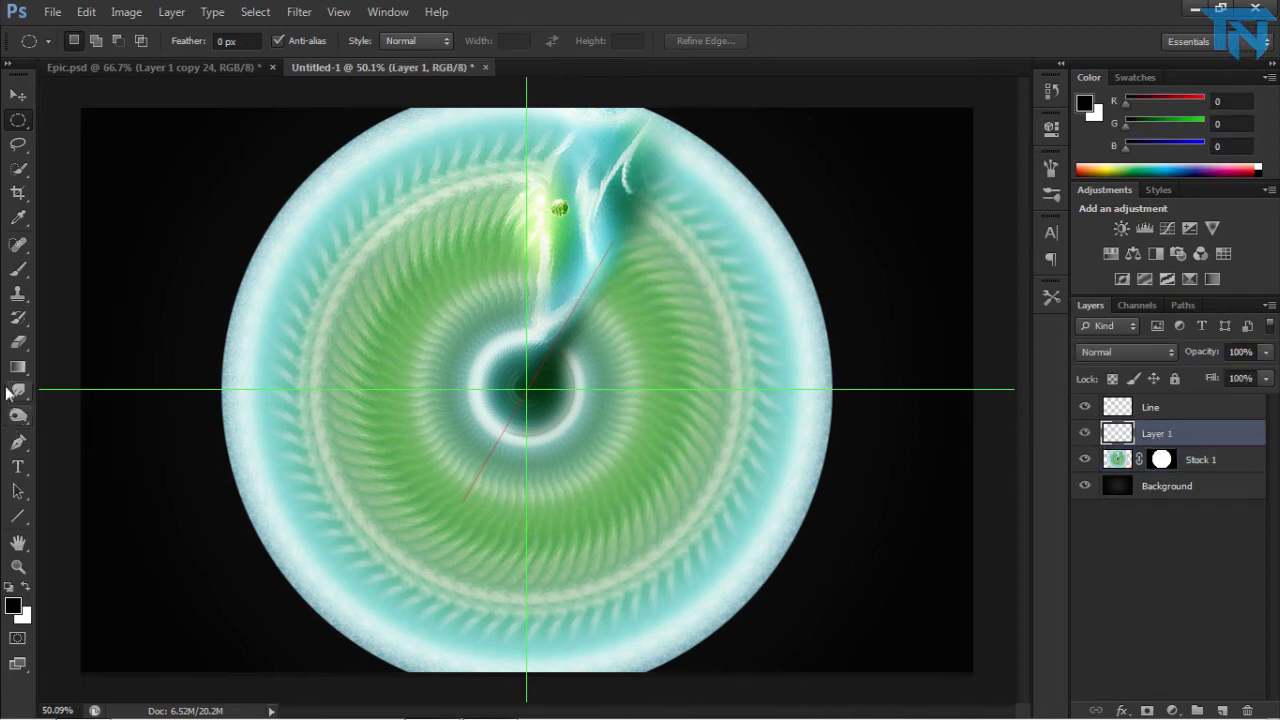
- Use the Pen Tool to draw a curved path from the guide centre arcing toward the top
{"action": "left_click", "coordinate": [18, 442]}
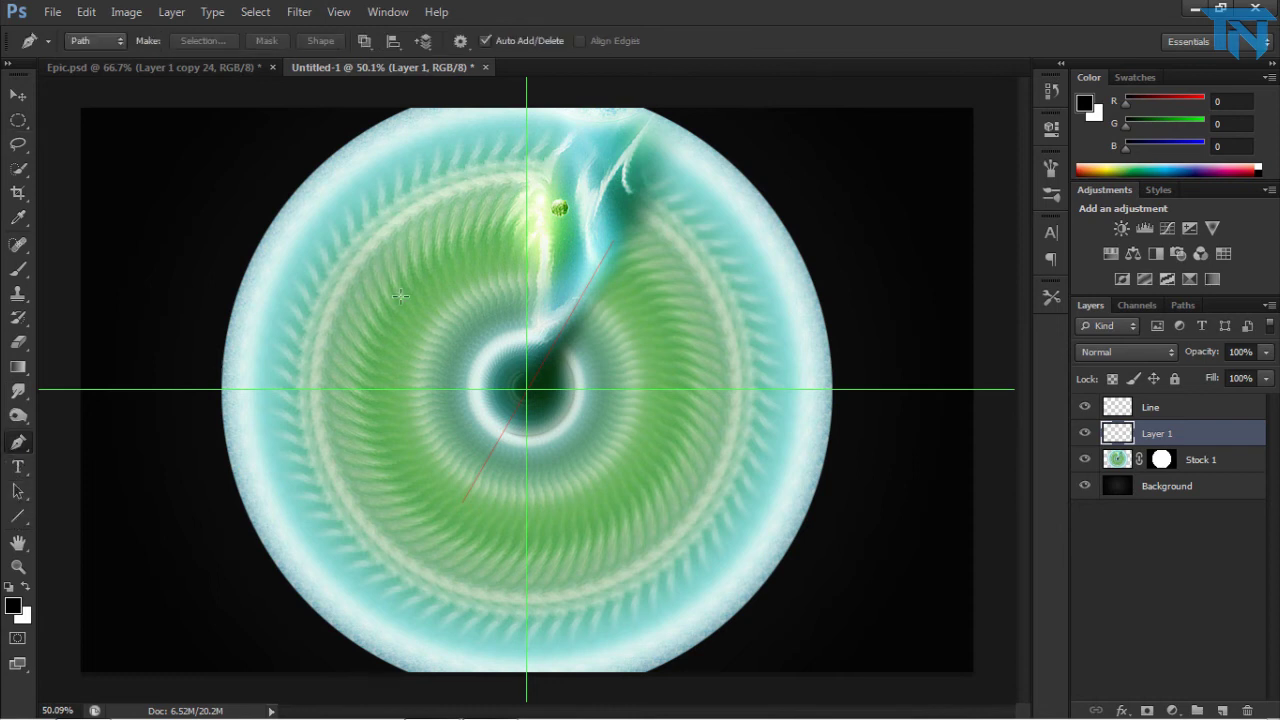
{"action": "left_click", "coordinate": [527, 390]}
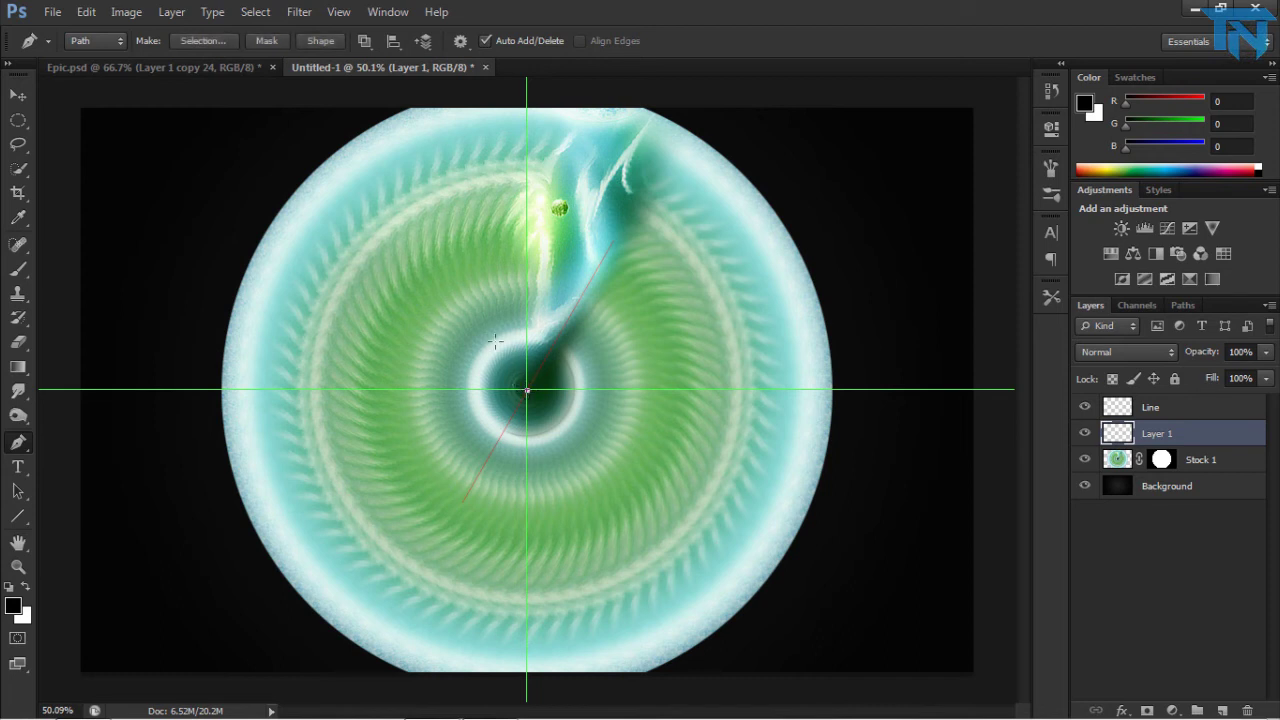
{"action": "left_click_drag", "start_coordinate": [465, 184], "coordinate": [390, 308]}
{"action": "key", "text": "Delete"}
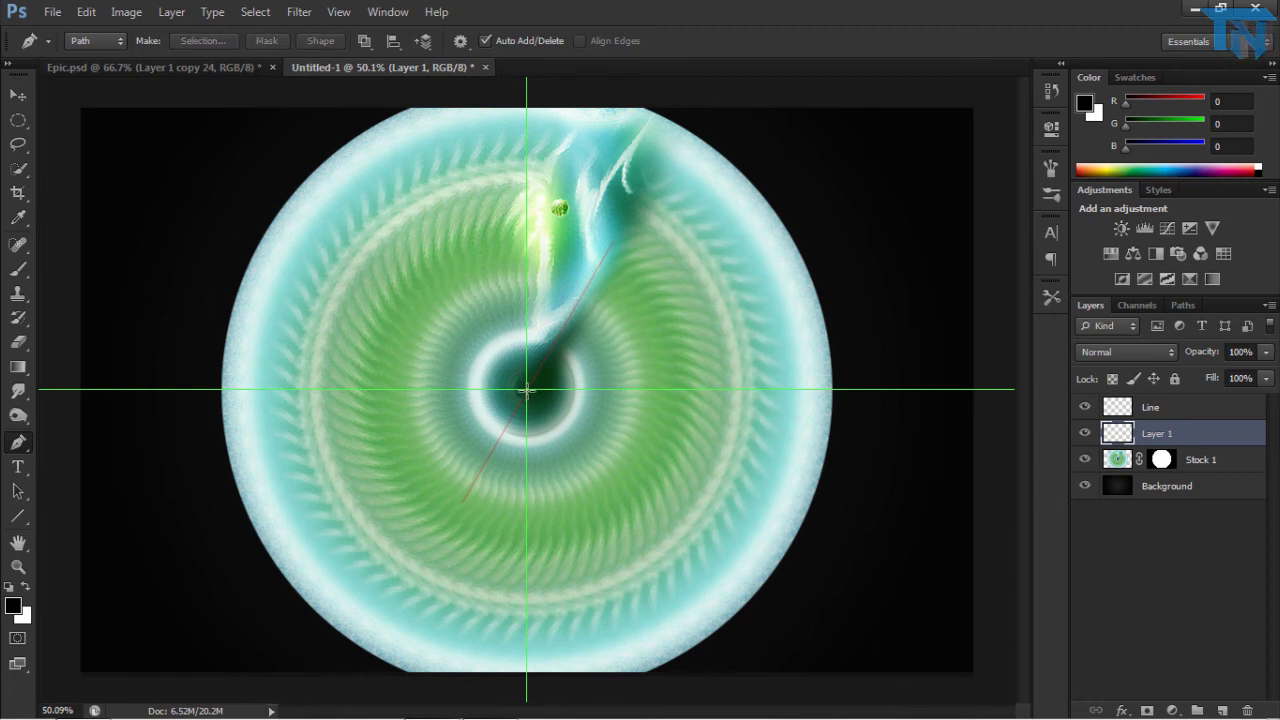
{"action": "left_click", "coordinate": [527, 390]}
{"action": "left_click_drag", "start_coordinate": [558, 176], "coordinate": [473, 124]}
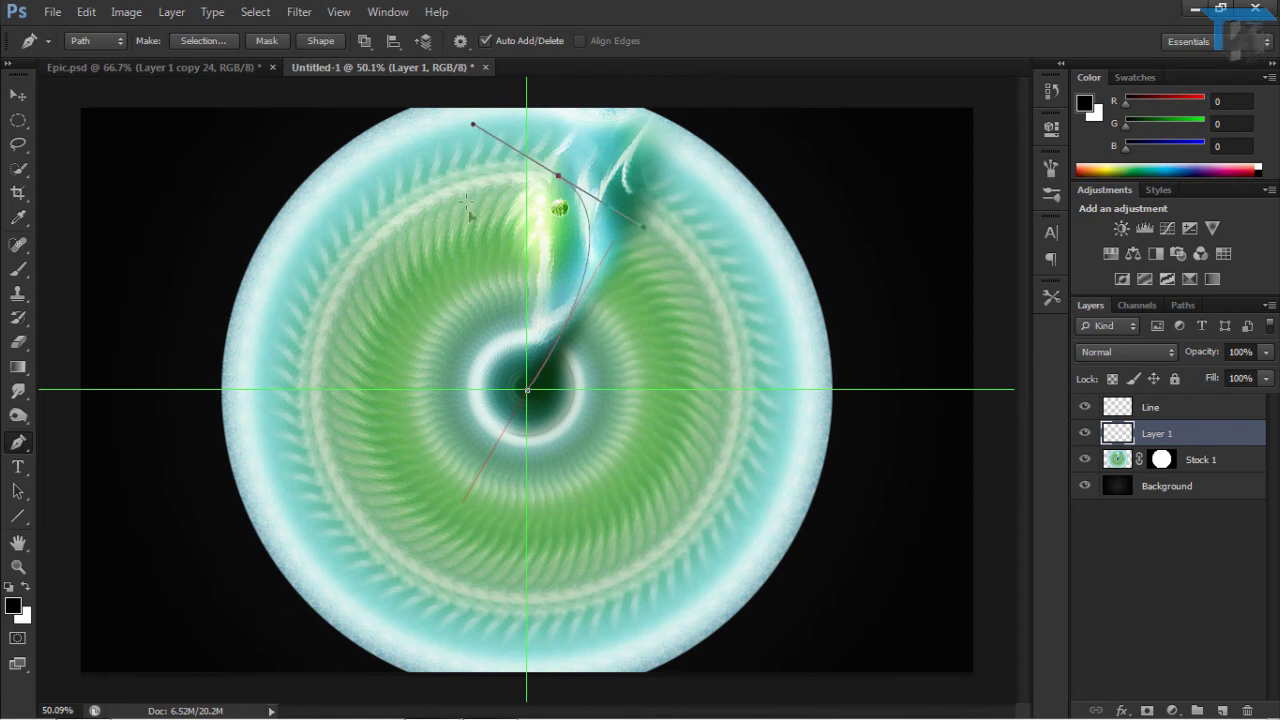
{"action": "left_click_drag", "start_coordinate": [466, 203], "coordinate": [544, 263]}
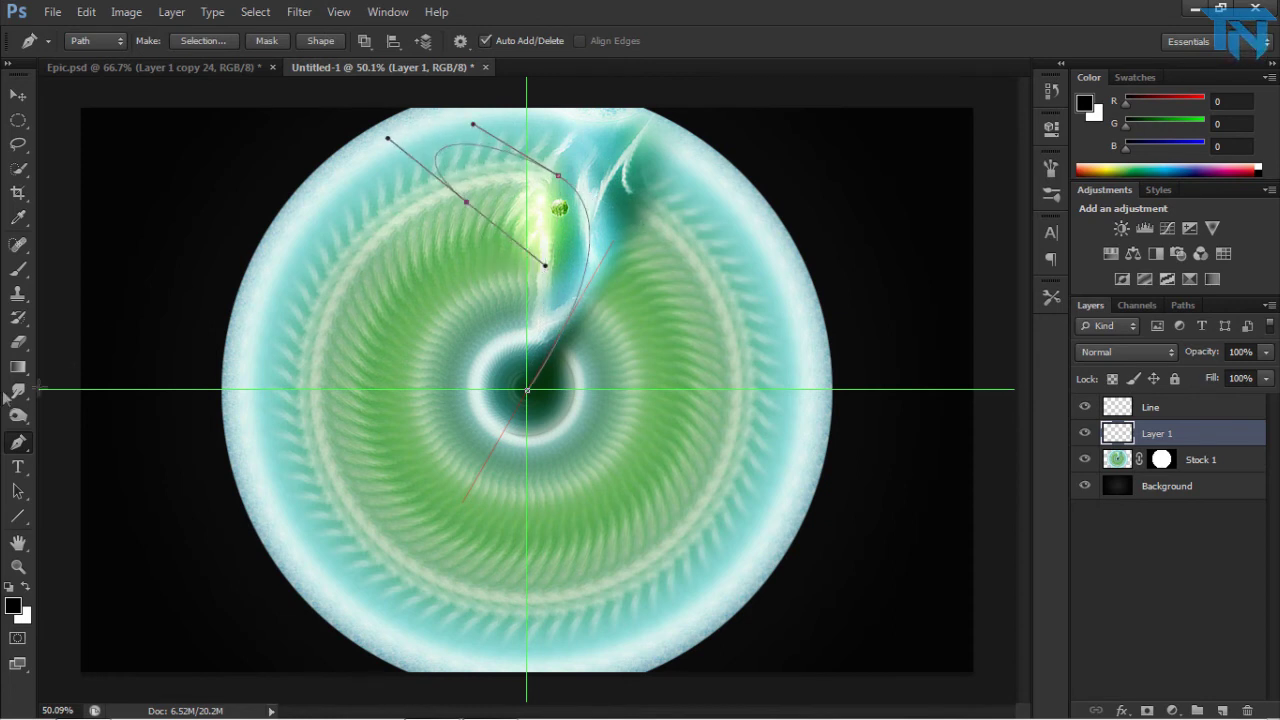
- Set the Brush tool size to 3
{"action": "left_click", "coordinate": [18, 269]}
{"action": "left_click", "coordinate": [84, 42]}
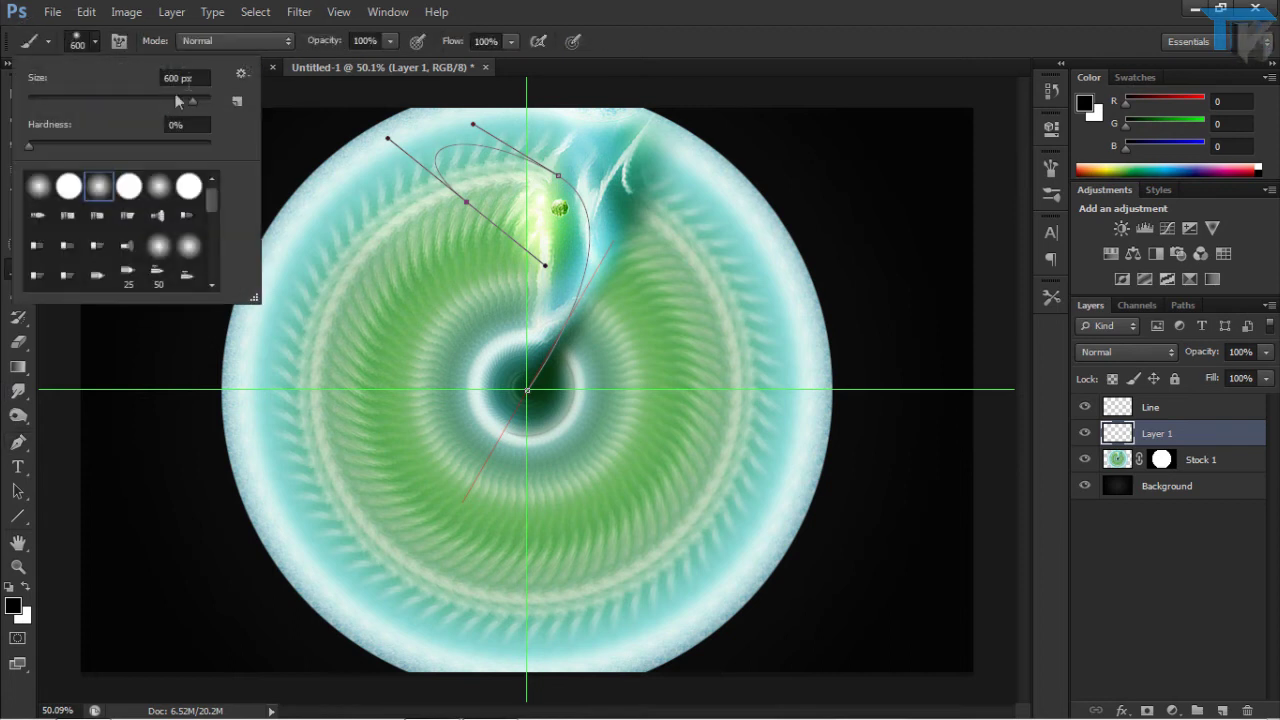
{"action": "double_click", "coordinate": [182, 78]}
{"action": "type", "text": "3"}
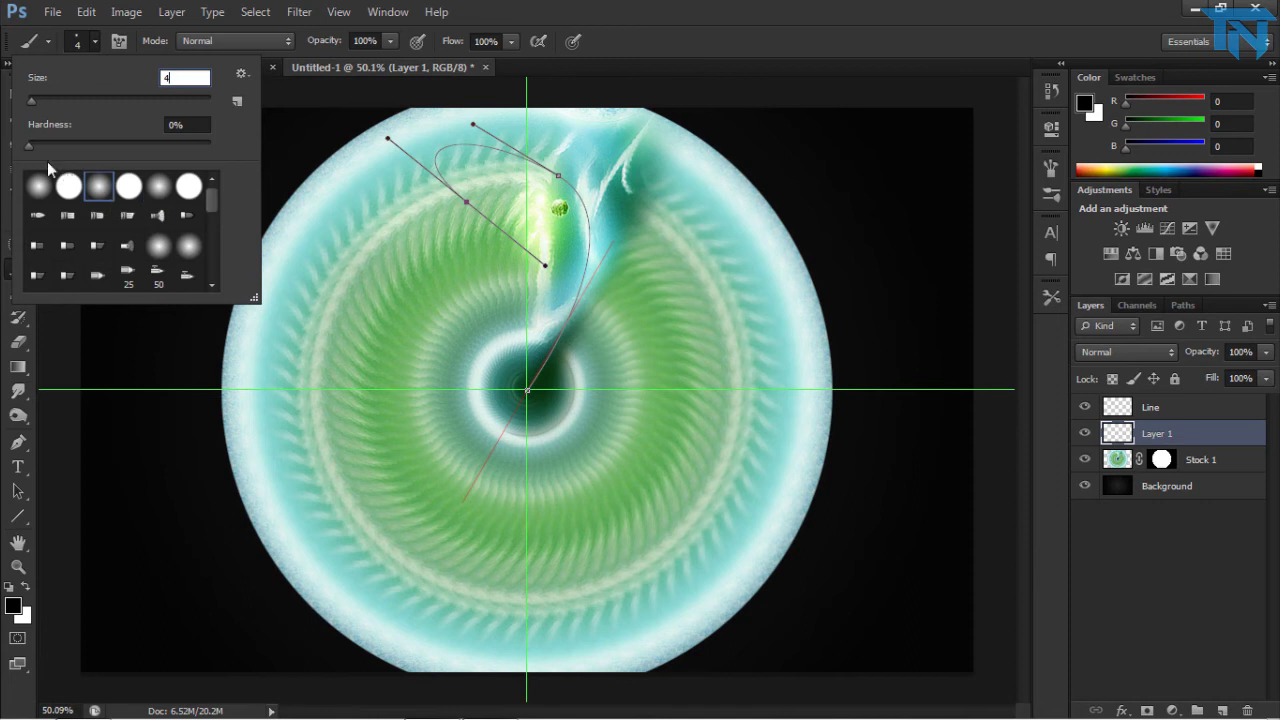
{"action": "key", "text": "Return"}
- Stroke the curved path with the brush on Layer 1
{"action": "left_click", "coordinate": [17, 443]}
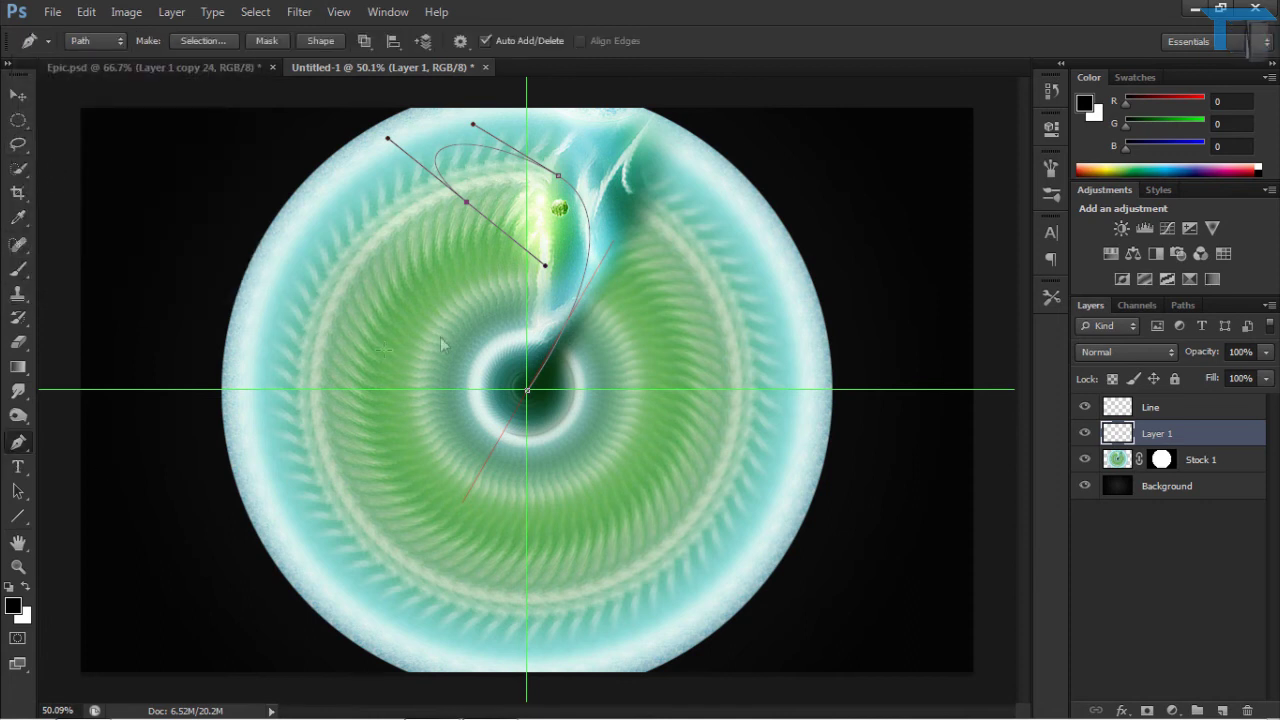
{"action": "right_click", "coordinate": [420, 332]}
{"action": "left_click", "coordinate": [458, 464]}
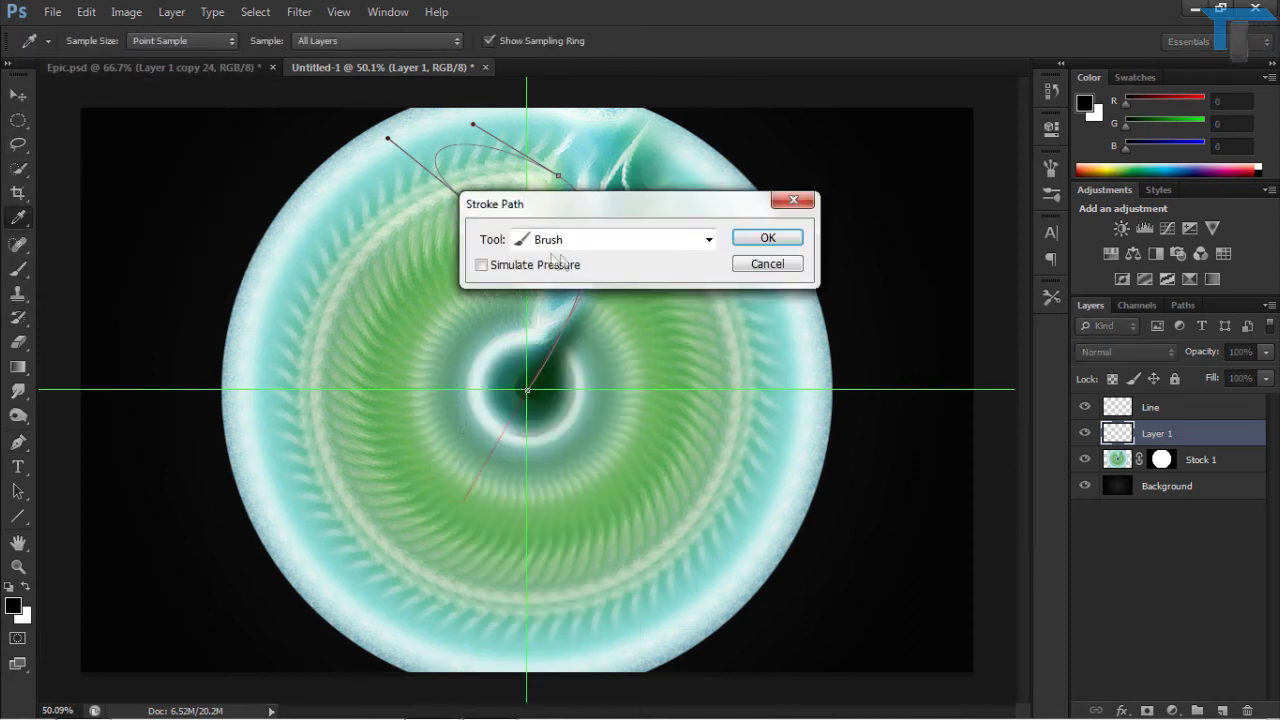
{"action": "key", "text": "Return"}
{"action": "left_click", "coordinate": [18, 97]}
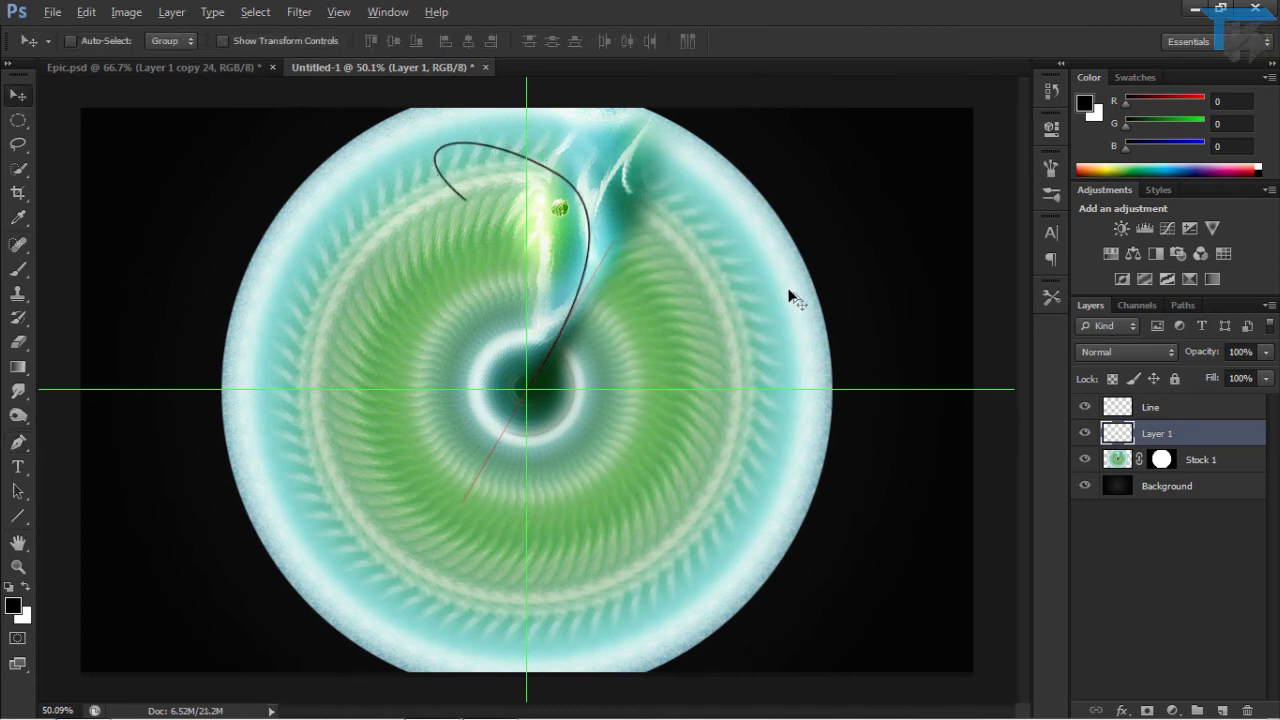
- Rotate a copy of the curve 3° around the guide intersection and repeat the rotated copy
{"action": "key", "text": "ctrl+t"}
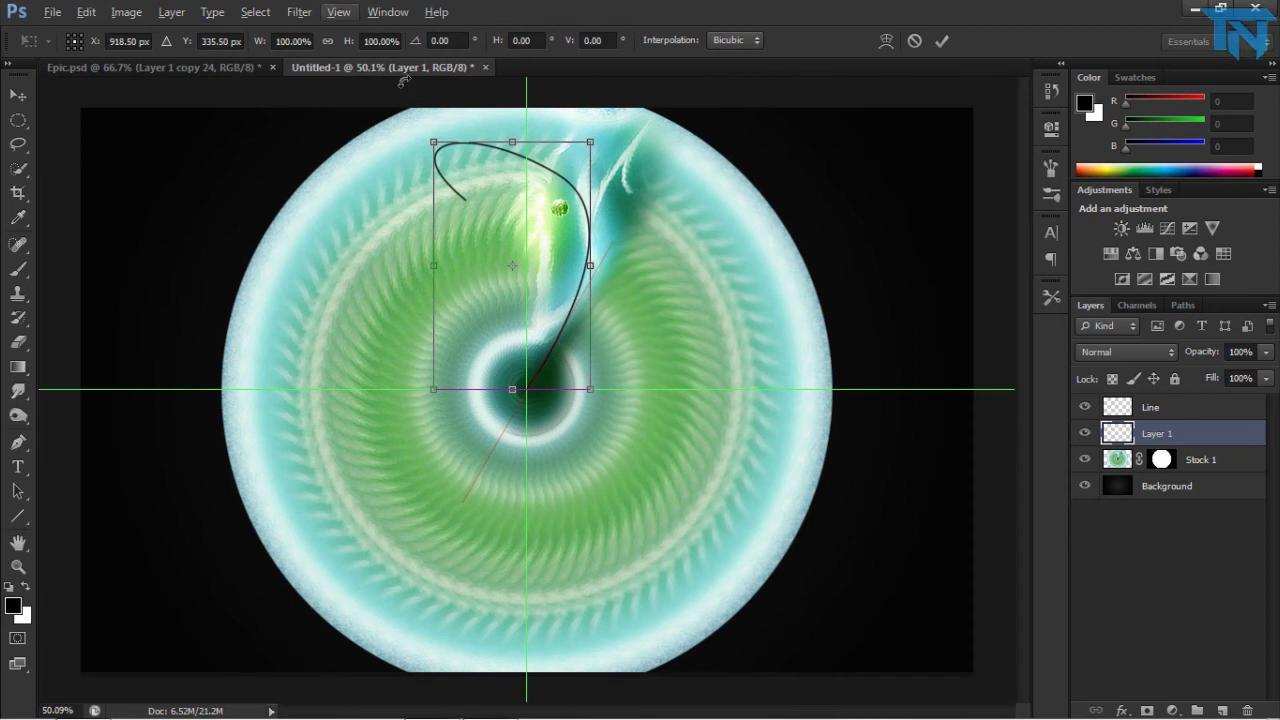
{"action": "left_click_drag", "start_coordinate": [533, 268], "coordinate": [526, 389]}
{"action": "left_click", "coordinate": [455, 41]}
{"action": "type", "text": "5"}
{"action": "key", "text": "Return"}
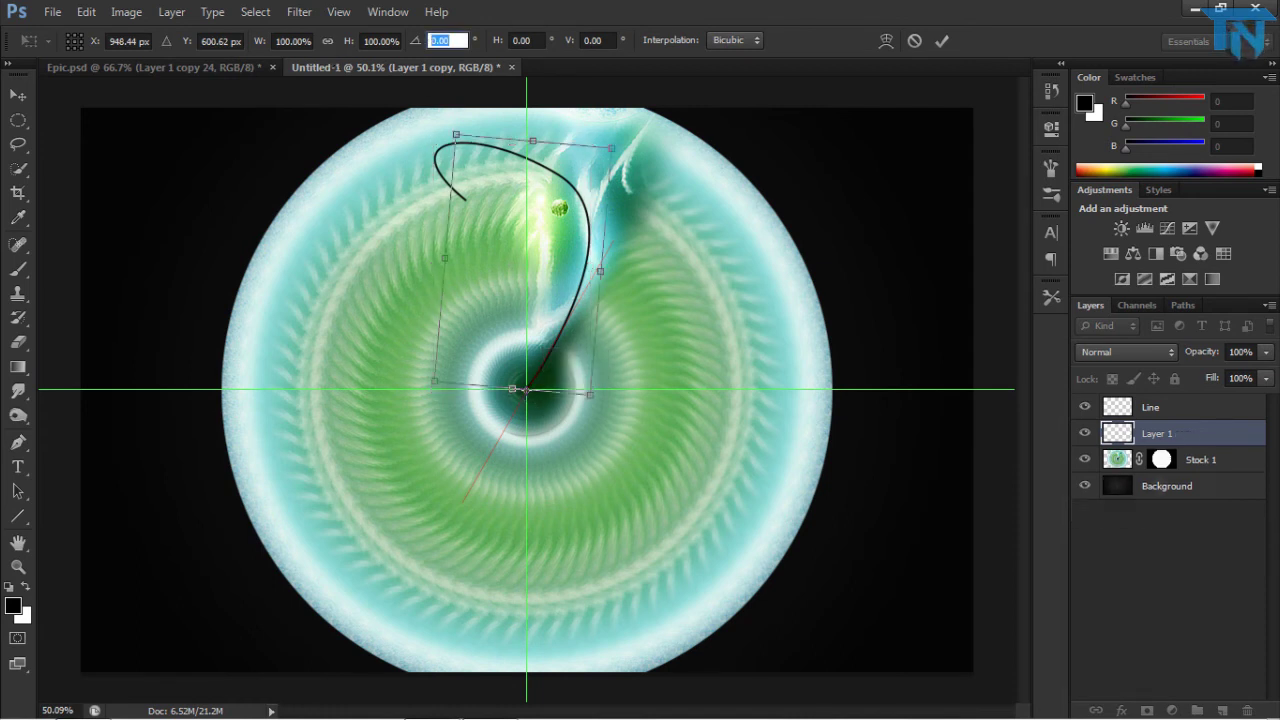
{"action": "type", "text": "3"}
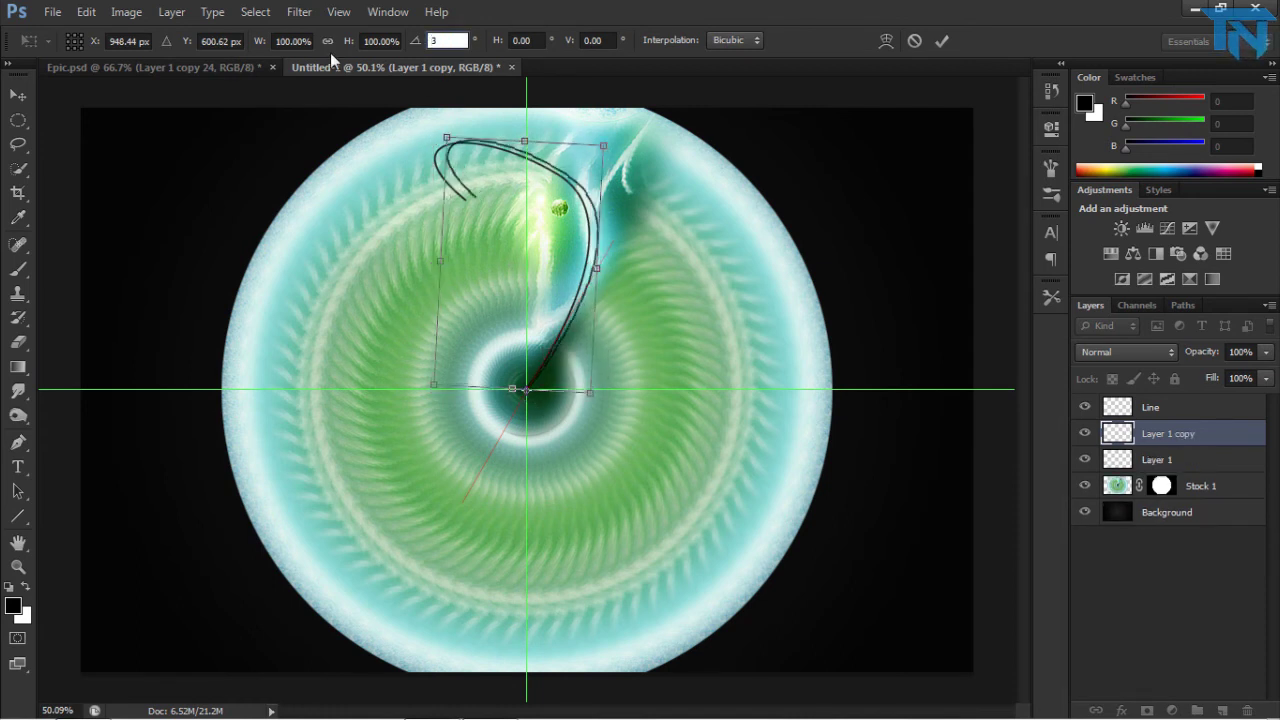
{"action": "key", "text": "Return"}
{"action": "key", "text": "Return"}
{"action": "key", "text": "ctrl+e"}
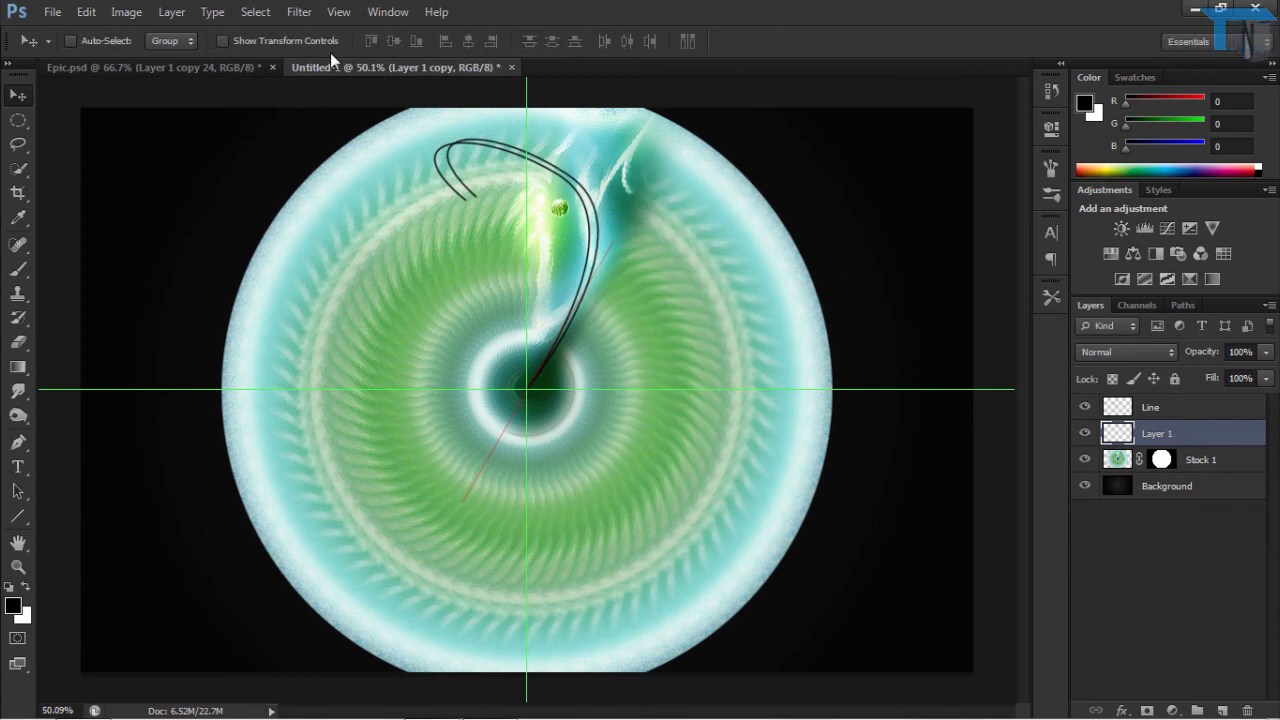
{"action": "key", "text": "ctrl+shift+alt+t"}
{"action": "key", "text": "ctrl+shift+alt+t"}
{"action": "key", "text": "ctrl+shift+alt+t"}
{"action": "key", "text": "ctrl+shift+alt+t"}
{"action": "key", "text": "ctrl+shift+alt+t"}
{"action": "key", "text": "ctrl+shift+alt+t"}
{"action": "key", "text": "ctrl+shift+alt+t"}
{"action": "key", "text": "ctrl+shift+alt+t"}
{"action": "key", "text": "ctrl+shift+alt+t"}
{"action": "key", "text": "ctrl+shift+alt+t"}
- Repeat the 3° rotated curve copies up to Layer 1 copy 120, wrapping almost around the disc
{"action": "key", "text": "ctrl+shift+alt+t"}
{"action": "key", "text": "ctrl+shift+alt+t"}
{"action": "key", "text": "ctrl+shift+alt+t"}
{"action": "key", "text": "ctrl+shift+alt+t"}
{"action": "key", "text": "ctrl+shift+alt+t"}
{"action": "key", "text": "ctrl+shift+alt+t"}
{"action": "key", "text": "ctrl+shift+alt+t"}
{"action": "key", "text": "ctrl+shift+alt+t"}
{"action": "key", "text": "ctrl+shift+alt+t"}
{"action": "key", "text": "ctrl+shift+alt+t"}
{"action": "key", "text": "ctrl+shift+alt+t"}
{"action": "key", "text": "ctrl+shift+alt+t"}
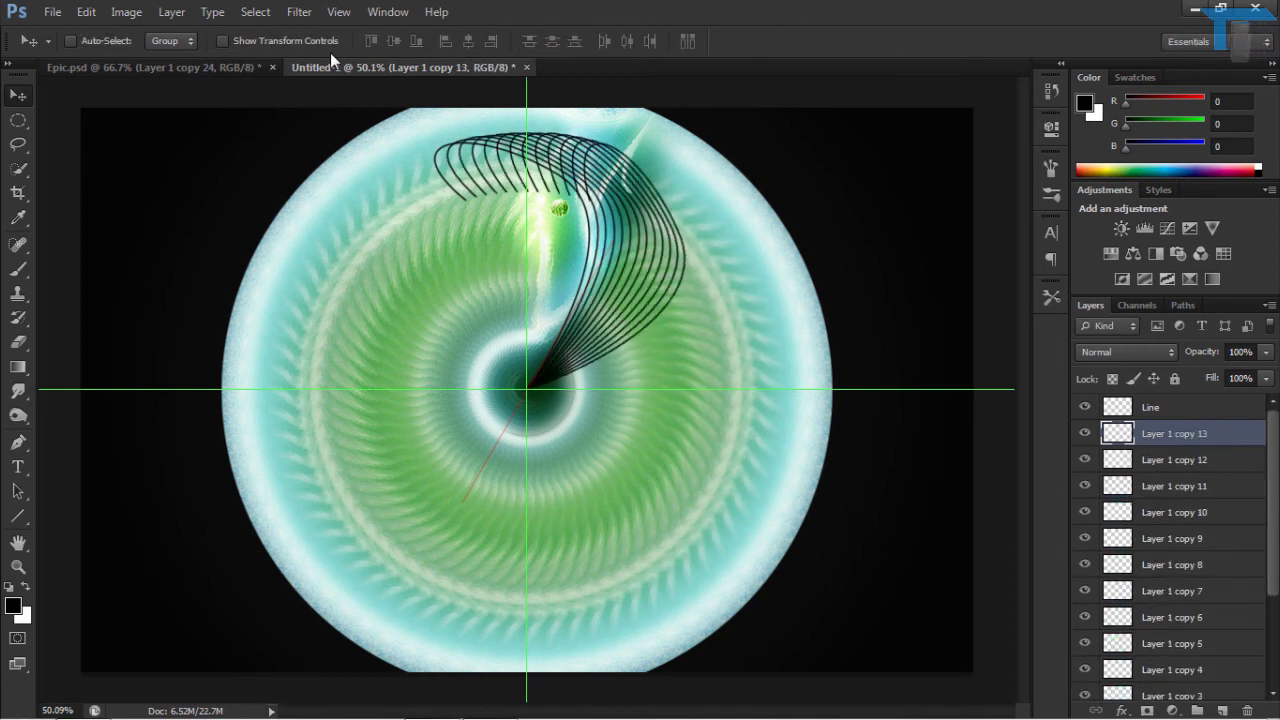
{"action": "key", "text": "ctrl+shift+alt+t"}
{"action": "key", "text": "ctrl+shift+alt+t"}
{"action": "key", "text": "ctrl+shift+alt+t"}
{"action": "key", "text": "ctrl+shift+alt+t"}
{"action": "key", "text": "ctrl+shift+alt+t"}
{"action": "key", "text": "ctrl+shift+alt+t"}
{"action": "key", "text": "ctrl+shift+alt+t"}
{"action": "key", "text": "ctrl+shift+alt+t"}
{"action": "key", "text": "ctrl+shift+alt+t"}
{"action": "key", "text": "ctrl+shift+alt+t"}
{"action": "key", "text": "ctrl+shift+alt+t"}
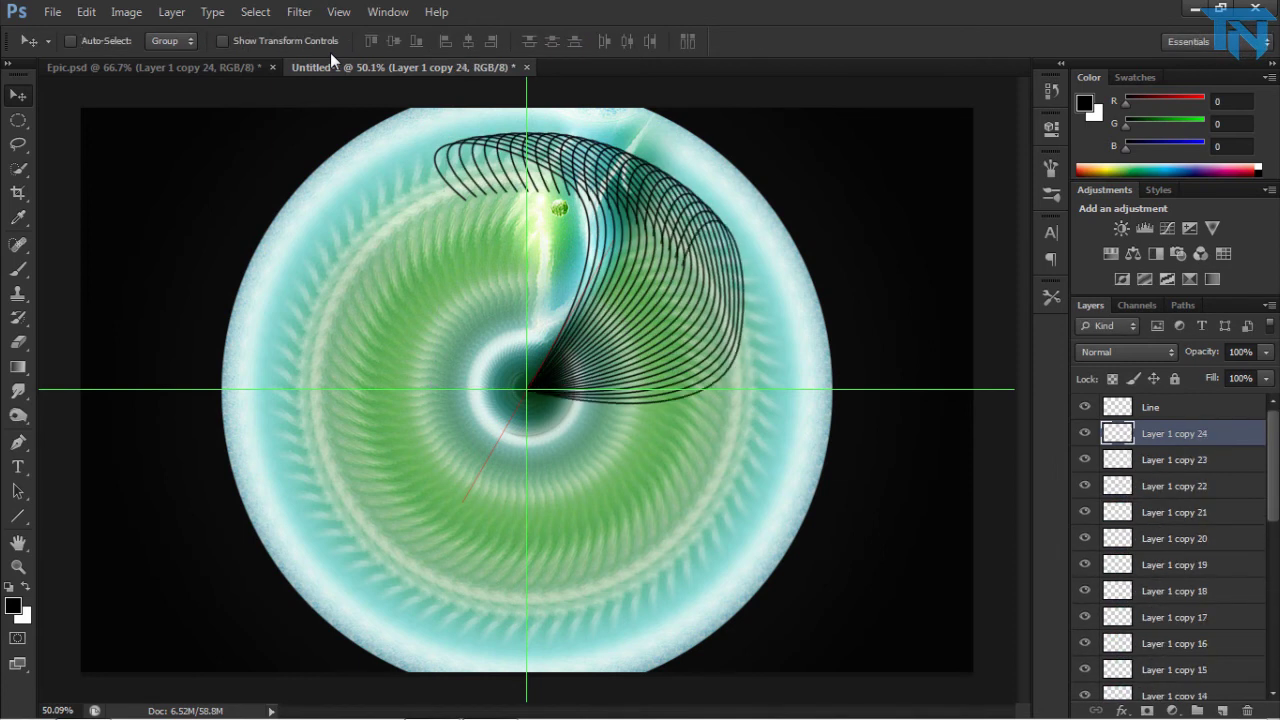
{"action": "key", "text": "ctrl+shift+alt+t"}
{"action": "key", "text": "ctrl+shift+alt+t"}
{"action": "key", "text": "ctrl+shift+alt+t"}
{"action": "key", "text": "ctrl+shift+alt+t"}
{"action": "key", "text": "ctrl+shift+alt+t"}
{"action": "key", "text": "ctrl+shift+alt+t"}
{"action": "key", "text": "ctrl+shift+alt+t"}
{"action": "key", "text": "ctrl+shift+alt+t"}
{"action": "key", "text": "ctrl+shift+alt+t"}
{"action": "key", "text": "ctrl+shift+alt+t"}
{"action": "key", "text": "ctrl+shift+alt+t"}
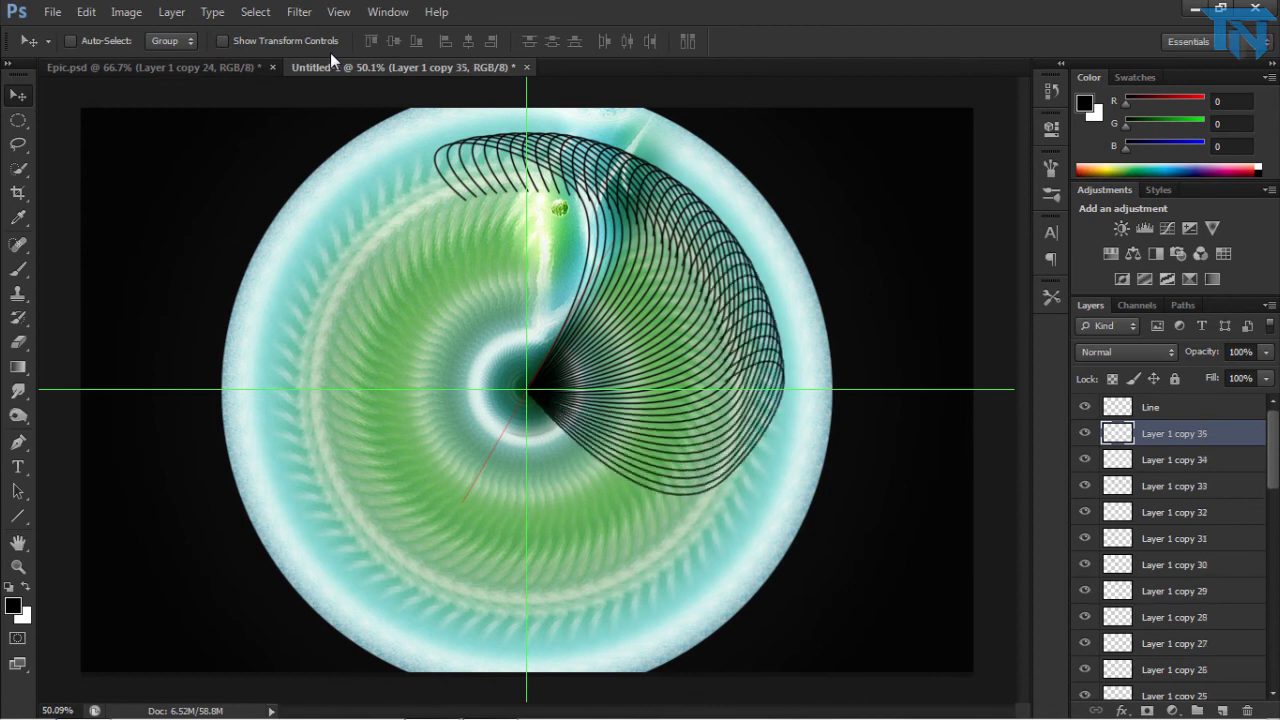
{"action": "key", "text": "ctrl+shift+alt+t"}
{"action": "key", "text": "ctrl+shift+alt+t"}
{"action": "key", "text": "ctrl+shift+alt+t"}
{"action": "key", "text": "ctrl+shift+alt+t"}
{"action": "key", "text": "ctrl+shift+alt+t"}
{"action": "key", "text": "ctrl+shift+alt+t"}
{"action": "key", "text": "ctrl+shift+alt+t"}
{"action": "key", "text": "ctrl+shift+alt+t"}
{"action": "key", "text": "ctrl+shift+alt+t"}
{"action": "key", "text": "ctrl+shift+alt+t"}
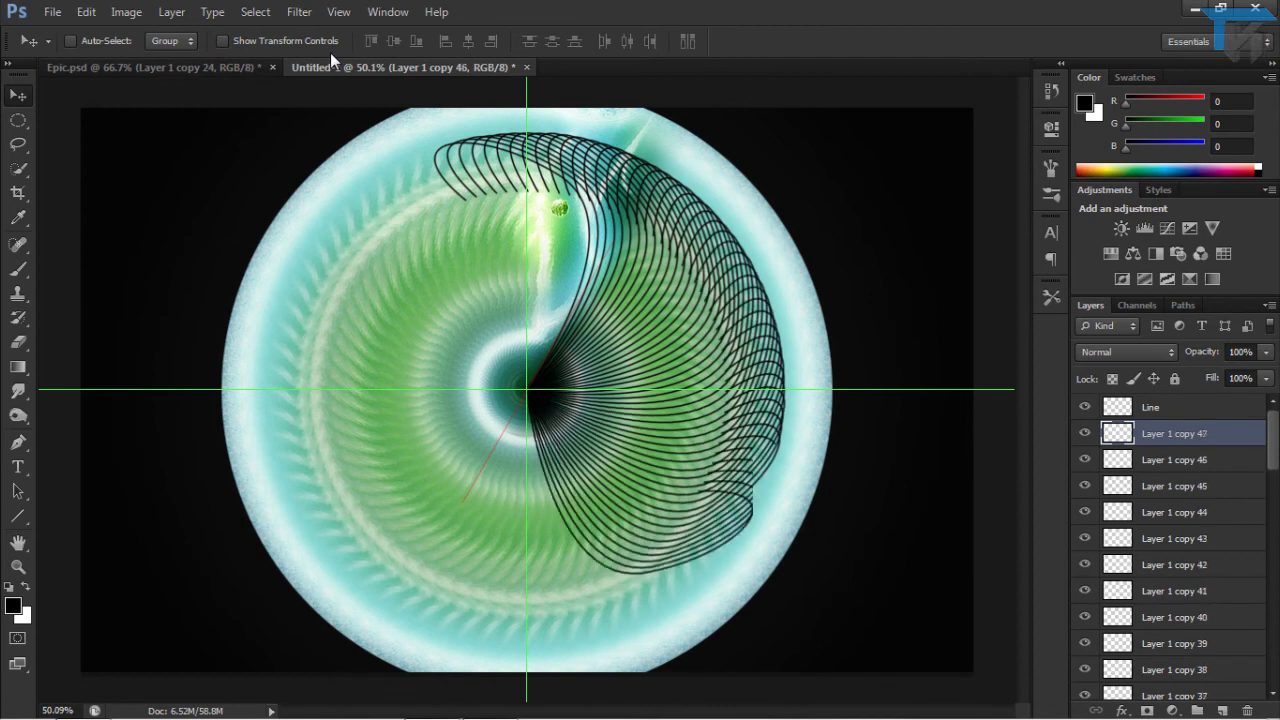
{"action": "key", "text": "ctrl+shift+alt+t"}
{"action": "key", "text": "ctrl+shift+alt+t"}
{"action": "key", "text": "ctrl+shift+alt+t"}
{"action": "key", "text": "ctrl+shift+alt+t"}
{"action": "key", "text": "ctrl+shift+alt+t"}
{"action": "key", "text": "ctrl+shift+alt+t"}
{"action": "key", "text": "ctrl+shift+alt+t"}
{"action": "key", "text": "ctrl+shift+alt+t"}
{"action": "key", "text": "ctrl+shift+alt+t"}
{"action": "key", "text": "ctrl+shift+alt+t"}
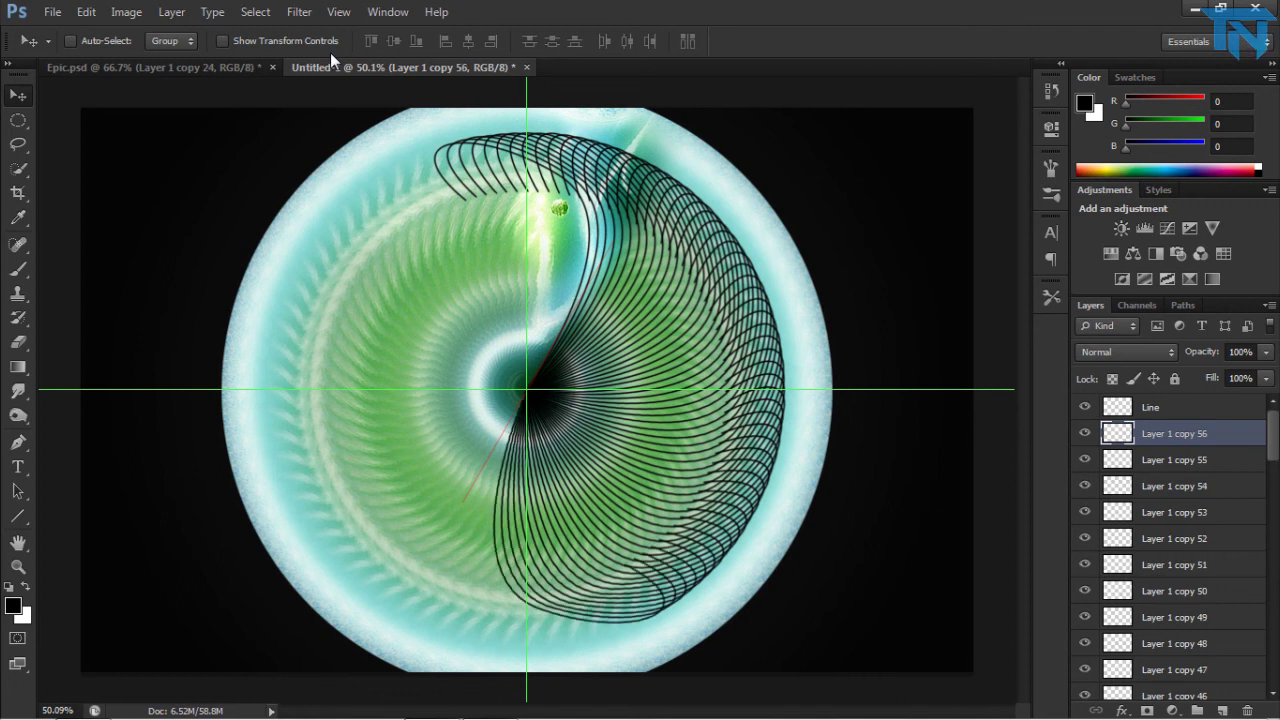
{"action": "key", "text": "ctrl+shift+alt+t"}
{"action": "key", "text": "ctrl+shift+alt+t"}
{"action": "key", "text": "ctrl+shift+alt+t"}
{"action": "key", "text": "ctrl+shift+alt+t"}
{"action": "key", "text": "ctrl+shift+alt+t"}
{"action": "key", "text": "ctrl+shift+alt+t"}
{"action": "key", "text": "ctrl+shift+alt+t"}
{"action": "key", "text": "ctrl+shift+alt+t"}
{"action": "key", "text": "ctrl+shift+alt+t"}
{"action": "key", "text": "ctrl+shift+alt+t"}
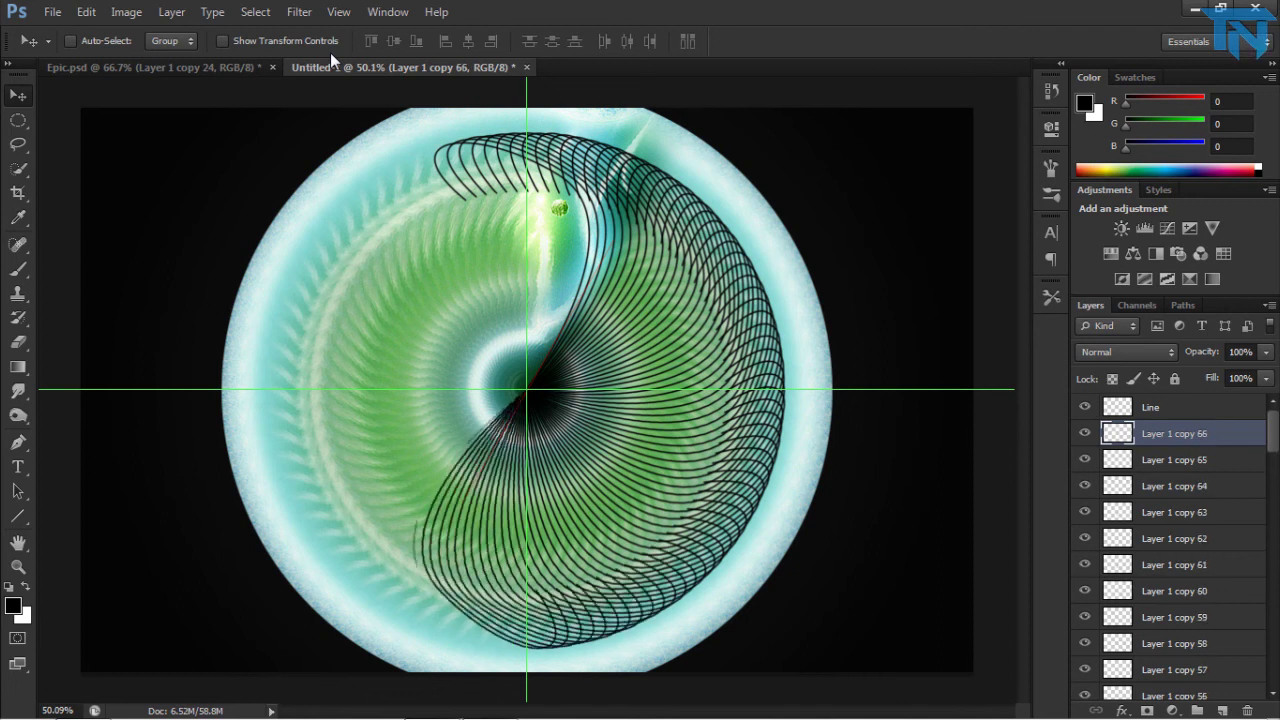
{"action": "key", "text": "ctrl+shift+alt+t"}
{"action": "key", "text": "ctrl+shift+alt+t"}
{"action": "key", "text": "ctrl+shift+alt+t"}
{"action": "key", "text": "ctrl+shift+alt+t"}
{"action": "key", "text": "ctrl+shift+alt+t"}
{"action": "key", "text": "ctrl+shift+alt+t"}
{"action": "key", "text": "ctrl+shift+alt+t"}
{"action": "key", "text": "ctrl+shift+alt+t"}
{"action": "key", "text": "ctrl+shift+alt+t"}
{"action": "key", "text": "ctrl+shift+alt+t"}
{"action": "key", "text": "ctrl+shift+alt+t"}
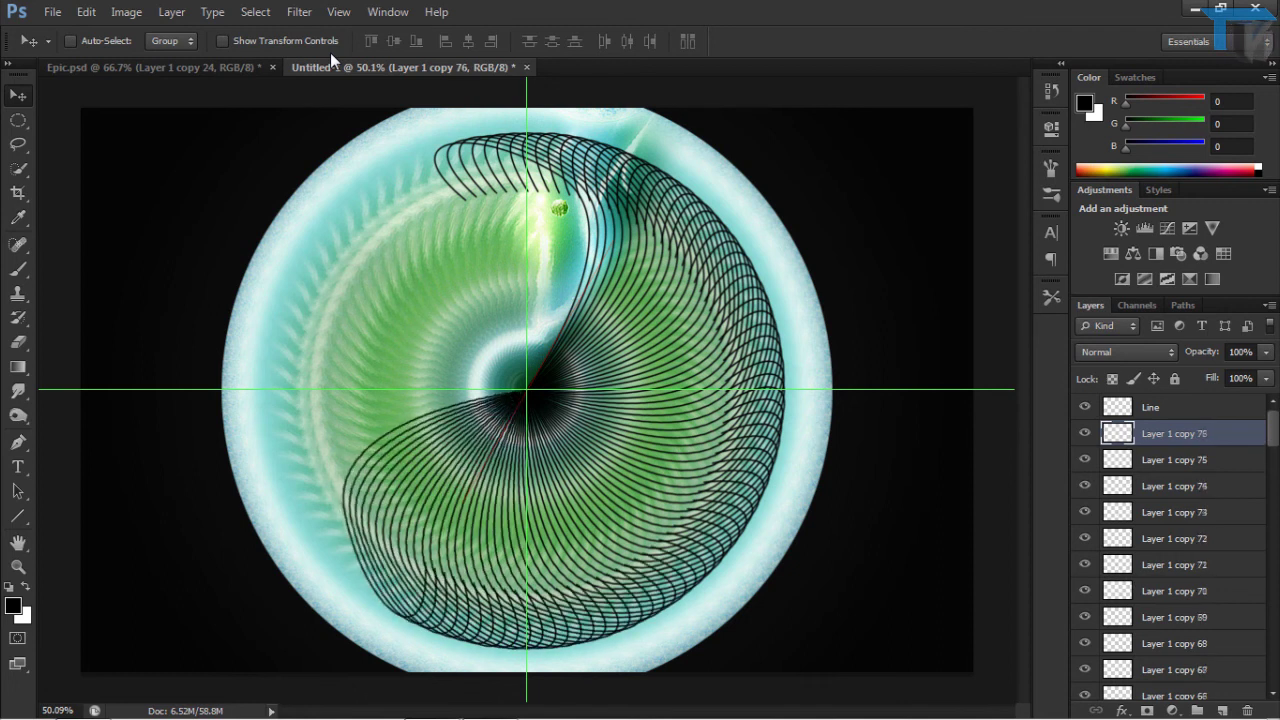
{"action": "key", "text": "ctrl+shift+alt+t"}
{"action": "key", "text": "ctrl+shift+alt+t"}
{"action": "key", "text": "ctrl+shift+alt+t"}
{"action": "key", "text": "ctrl+shift+alt+t"}
{"action": "key", "text": "ctrl+shift+alt+t"}
{"action": "key", "text": "ctrl+shift+alt+t"}
{"action": "key", "text": "ctrl+shift+alt+t"}
{"action": "key", "text": "ctrl+shift+alt+t"}
{"action": "key", "text": "ctrl+shift+alt+t"}
{"action": "key", "text": "ctrl+shift+alt+t"}
{"action": "key", "text": "ctrl+shift+alt+t"}
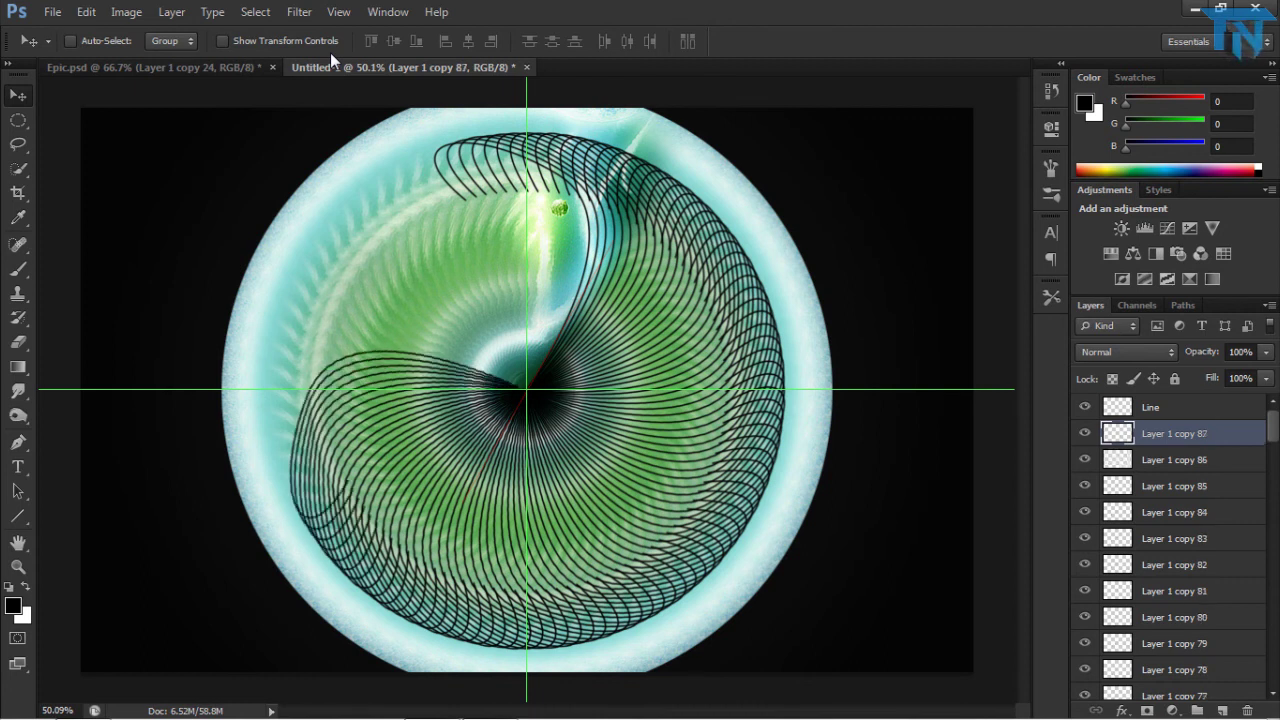
{"action": "key", "text": "ctrl+shift+alt+t"}
{"action": "key", "text": "ctrl+shift+alt+t"}
{"action": "key", "text": "ctrl+shift+alt+t"}
{"action": "key", "text": "ctrl+shift+alt+t"}
{"action": "key", "text": "ctrl+shift+alt+t"}
{"action": "key", "text": "ctrl+shift+alt+t"}
{"action": "key", "text": "ctrl+shift+alt+t"}
{"action": "key", "text": "ctrl+shift+alt+t"}
{"action": "key", "text": "ctrl+shift+alt+t"}
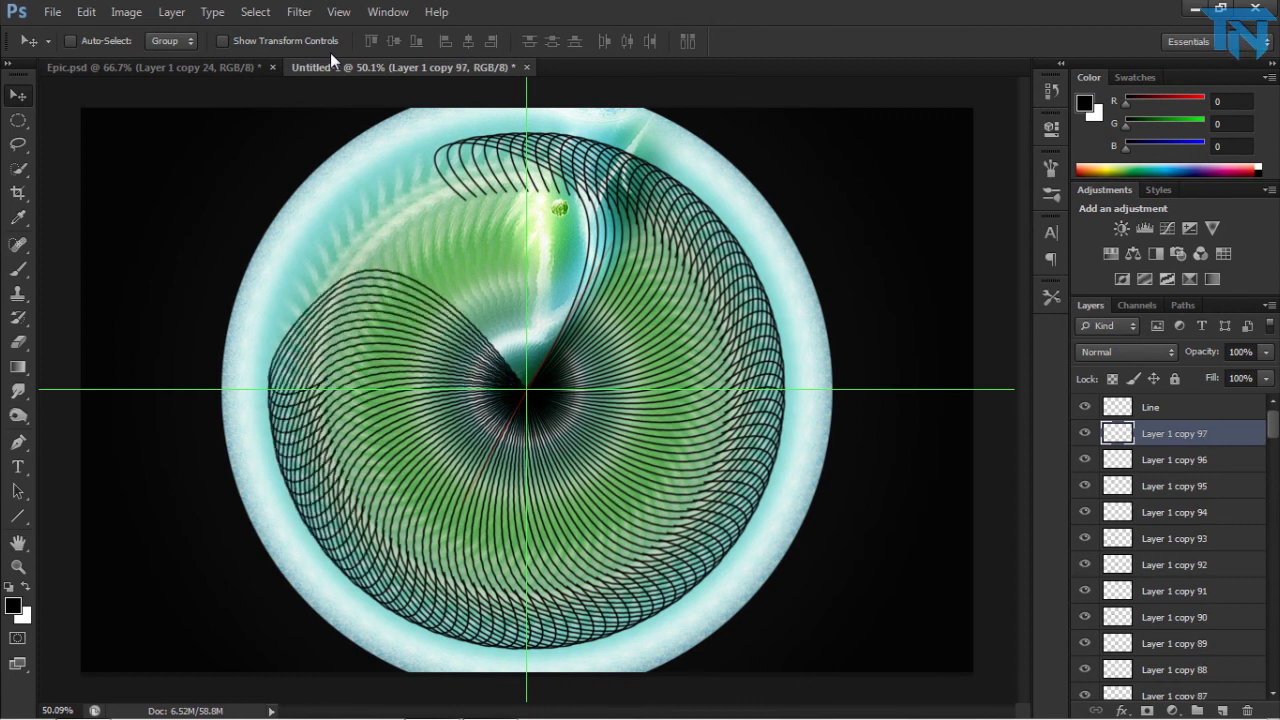
{"action": "key", "text": "ctrl+shift+alt+t"}
{"action": "key", "text": "ctrl+shift+alt+t"}
{"action": "key", "text": "ctrl+shift+alt+t"}
{"action": "key", "text": "ctrl+shift+alt+t"}
{"action": "key", "text": "ctrl+shift+alt+t"}
{"action": "key", "text": "ctrl+shift+alt+t"}
{"action": "key", "text": "ctrl+shift+alt+t"}
{"action": "key", "text": "ctrl+shift+alt+t"}
{"action": "key", "text": "ctrl+shift+alt+t"}
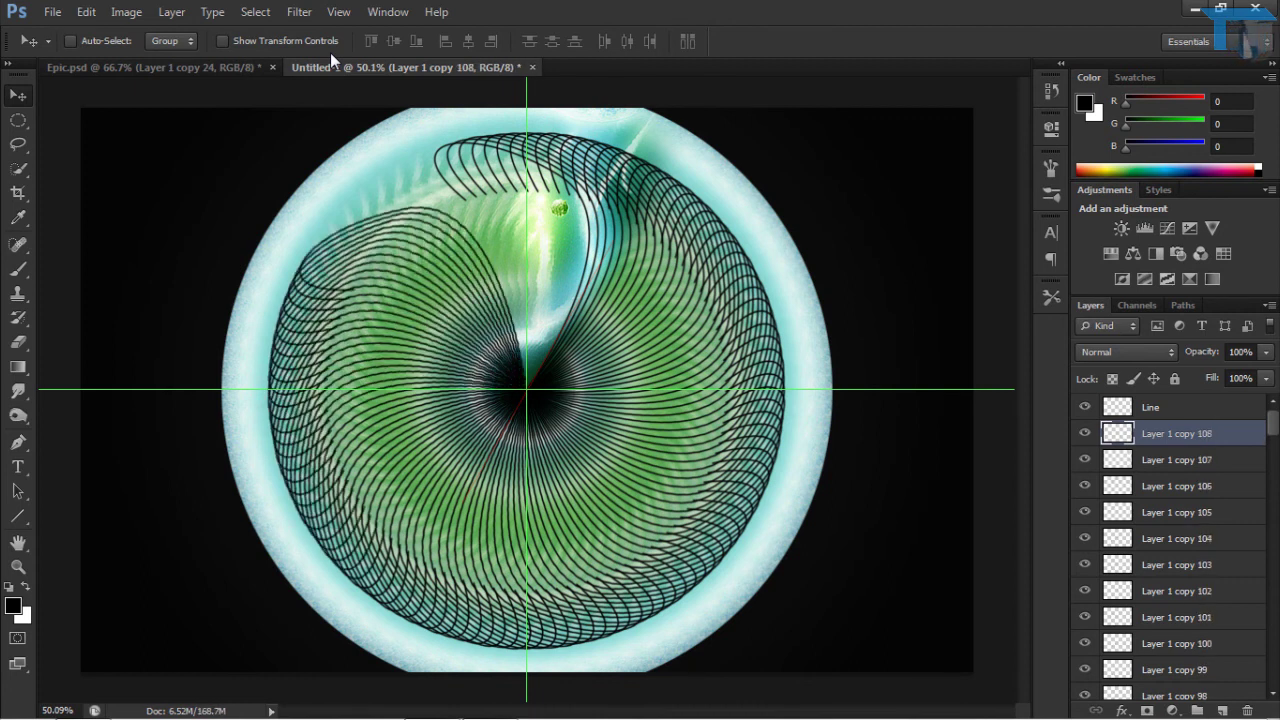
{"action": "key", "text": "ctrl+shift+alt+t"}
{"action": "key", "text": "ctrl+shift+alt+t"}
{"action": "key", "text": "ctrl+shift+alt+t"}
{"action": "key", "text": "ctrl+shift+alt+t"}
{"action": "key", "text": "ctrl+shift+alt+t"}
{"action": "key", "text": "ctrl+shift+alt+t"}
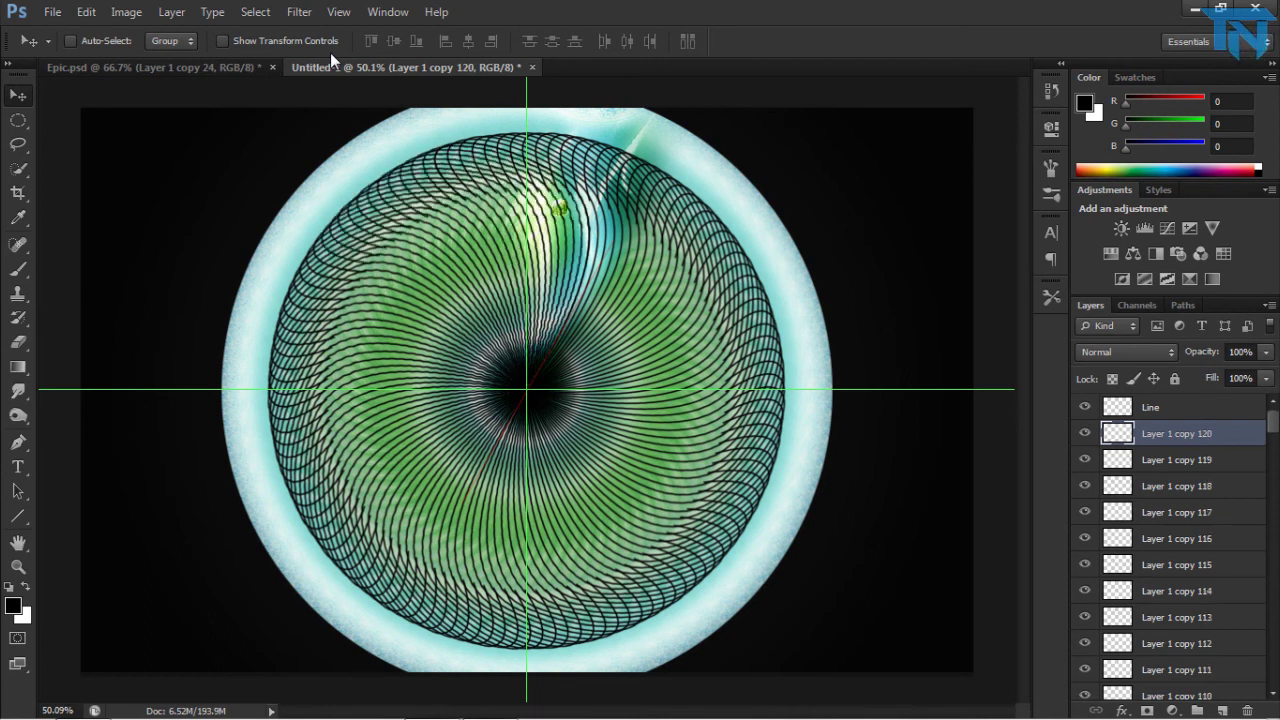
- Select all curve copies down to Layer 1, merge them, and rename the layer 'Line'
{"action": "key", "text": "alt+bracketleft"}
{"action": "scroll", "coordinate": [1221, 527], "scroll_direction": "down", "scroll_amount": 4}
{"action": "scroll", "coordinate": [1221, 527], "scroll_direction": "down", "scroll_amount": 20}
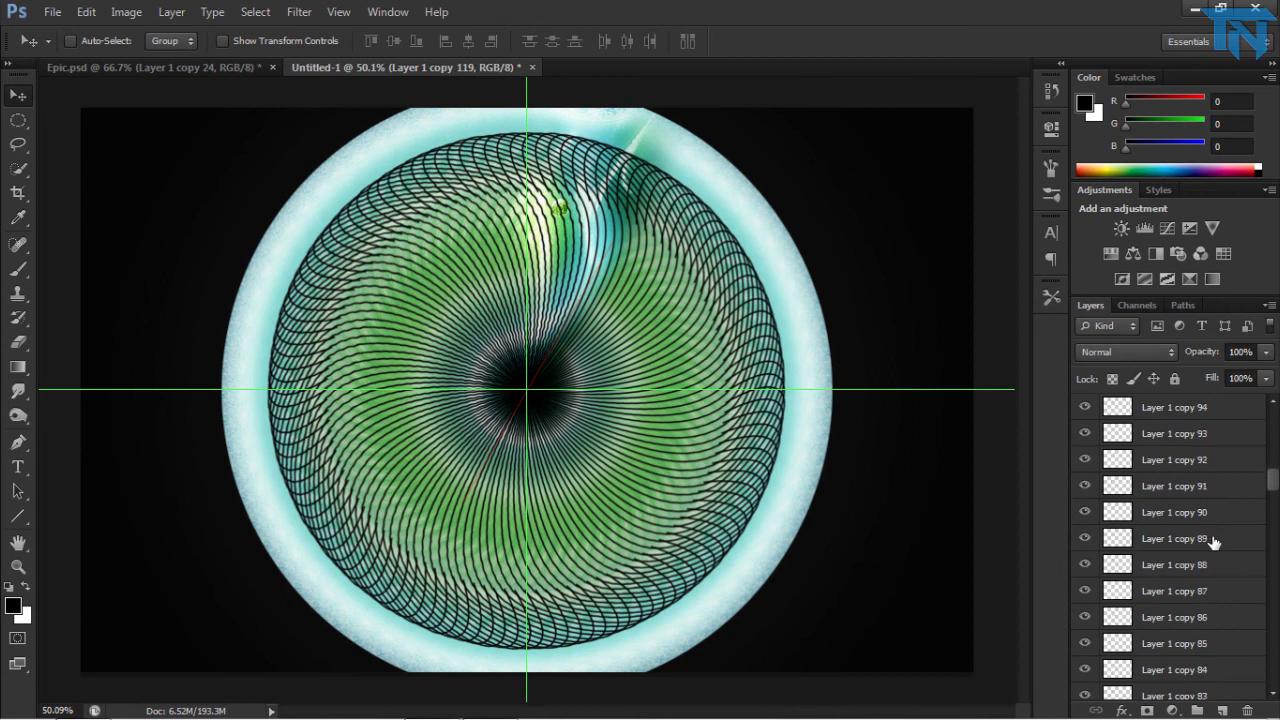
{"action": "left_click", "coordinate": [1170, 610], "text": "shift"}
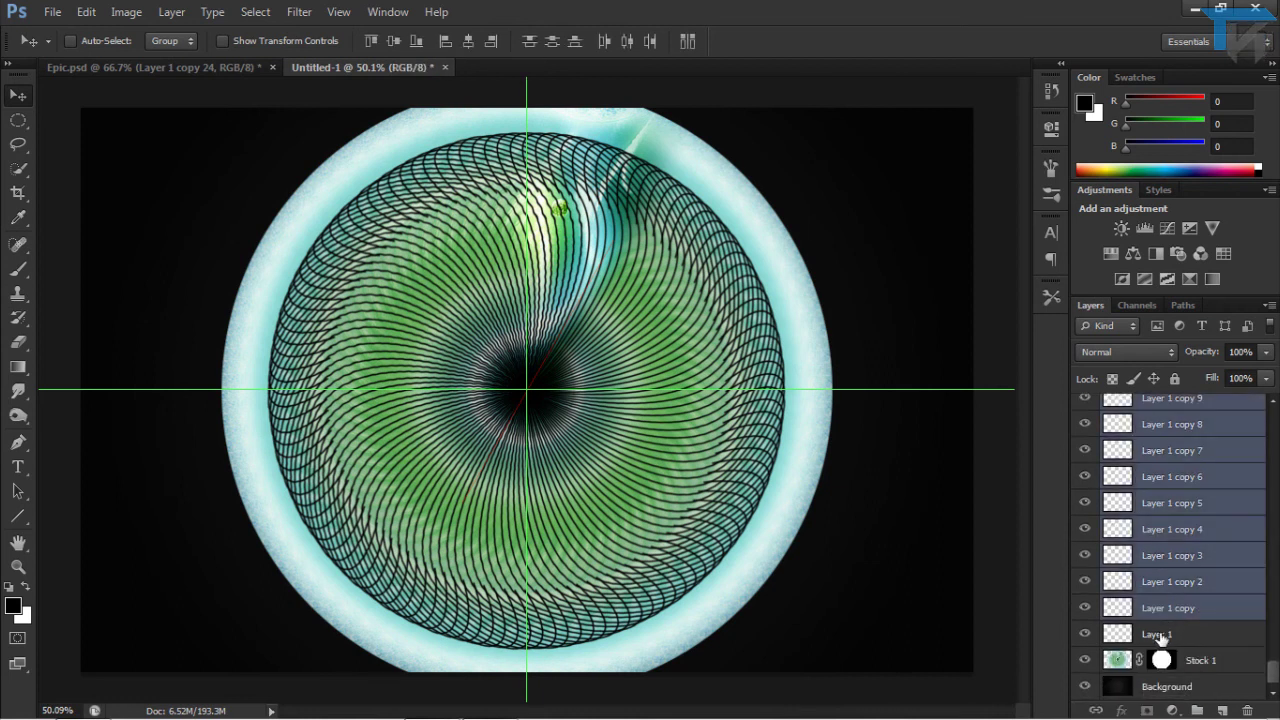
{"action": "left_click", "coordinate": [1162, 636], "text": "shift"}
{"action": "key", "text": "ctrl+e"}
{"action": "double_click", "coordinate": [1160, 428]}
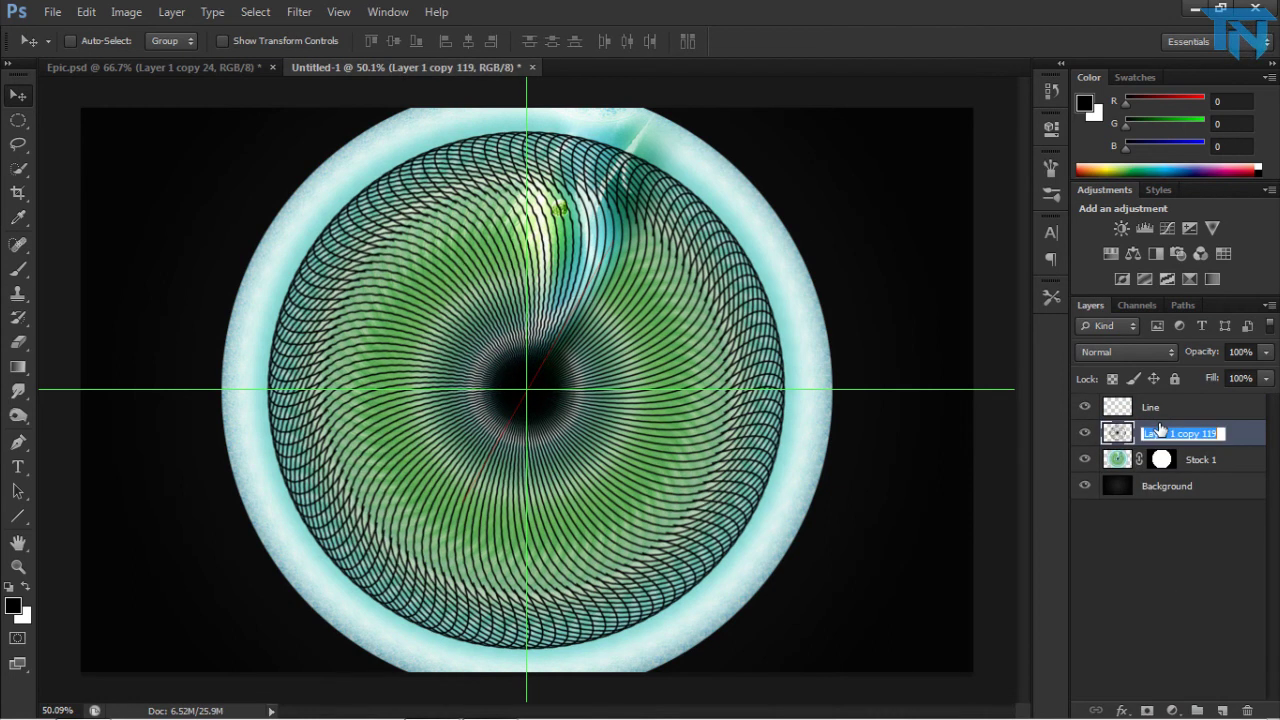
{"action": "type", "text": "Line"}
{"action": "key", "text": "Return"}
- Set the Line layer's blend mode to Hard Light
{"action": "left_click", "coordinate": [1127, 352]}
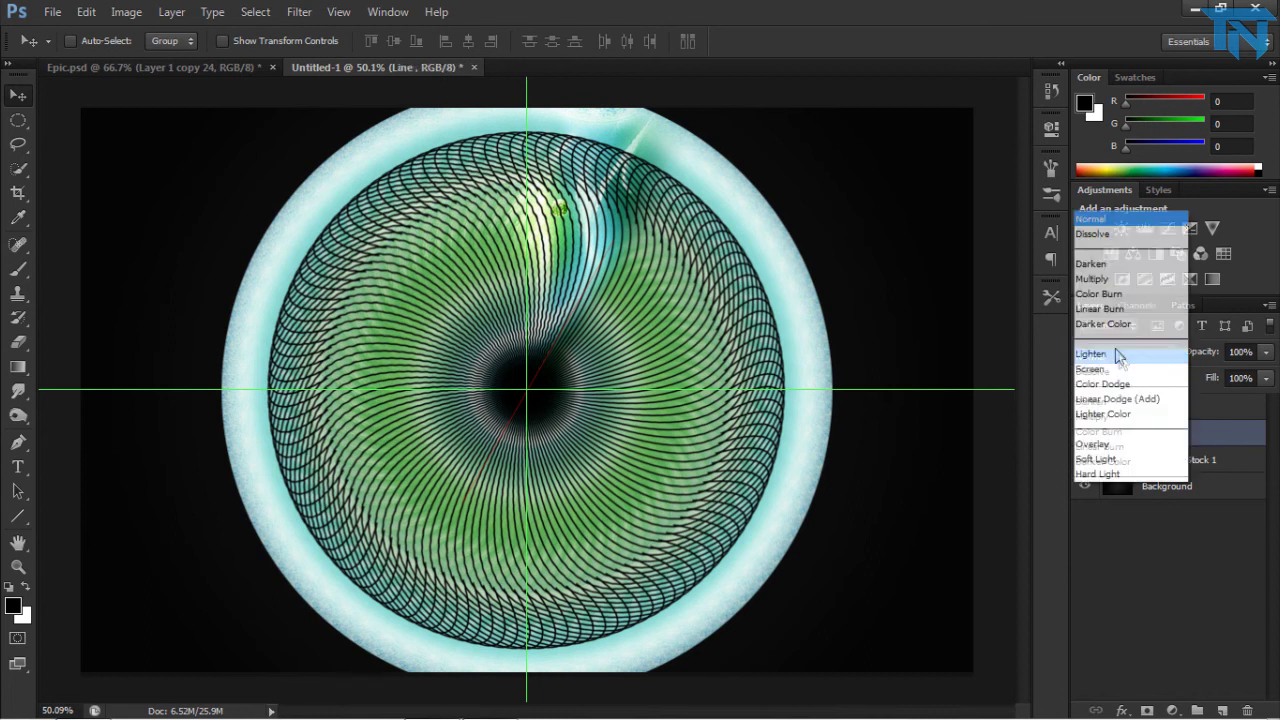
{"action": "left_click", "coordinate": [1097, 244]}
{"action": "key", "text": "Down"}
{"action": "key", "text": "Down"}
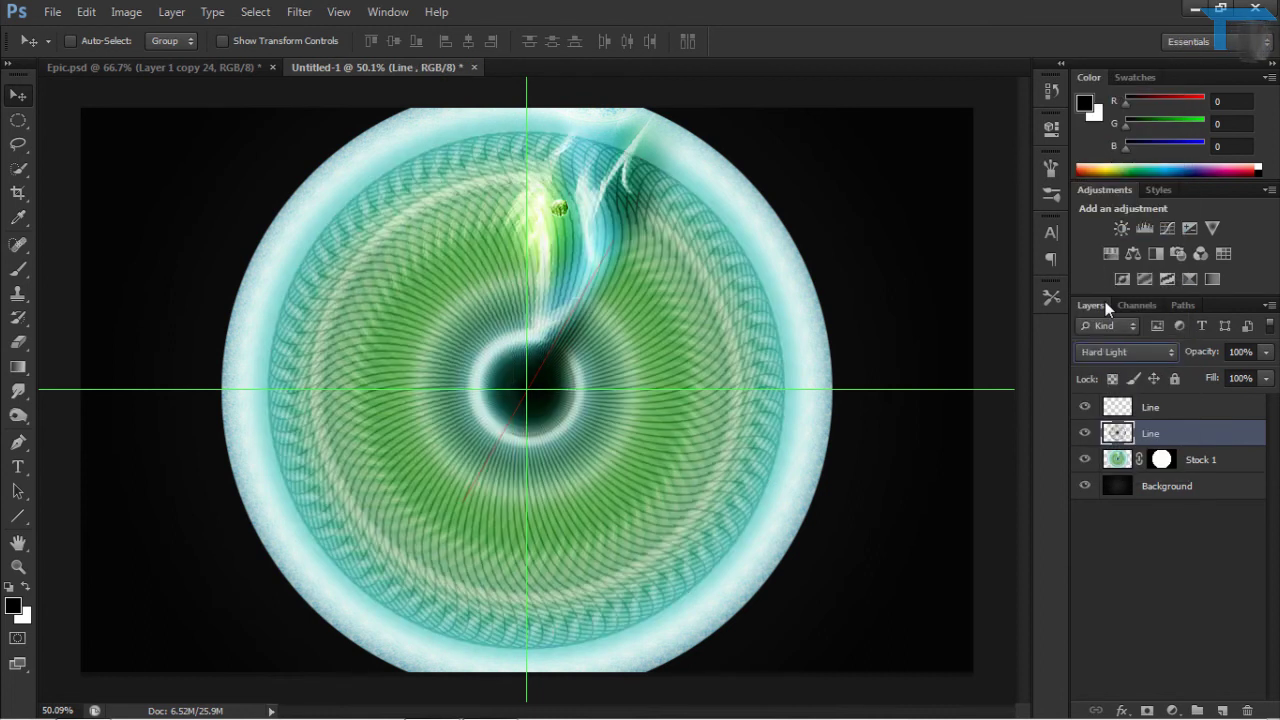
{"action": "key", "text": "Up"}
{"action": "key", "text": "Down"}
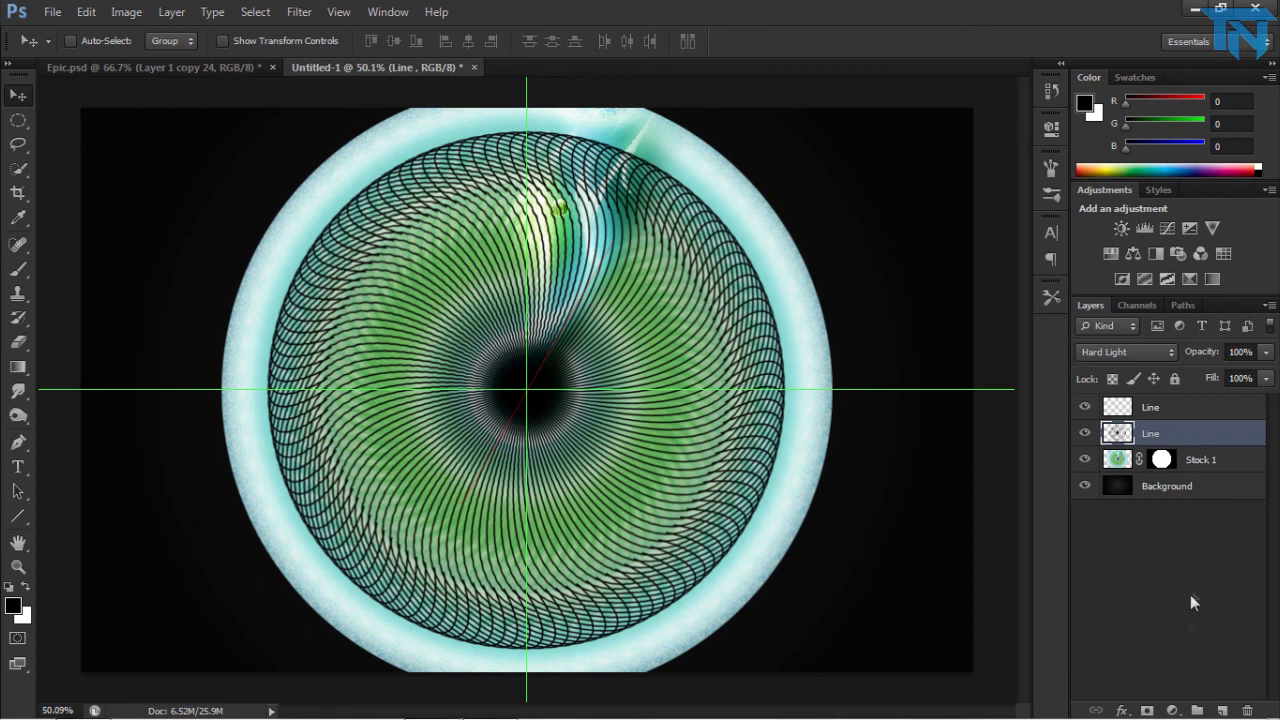
- Add an empty layer, then erase the Line strokes inside a small centre circle and a centred ~906 px circle
{"action": "left_click", "coordinate": [1224, 709]}
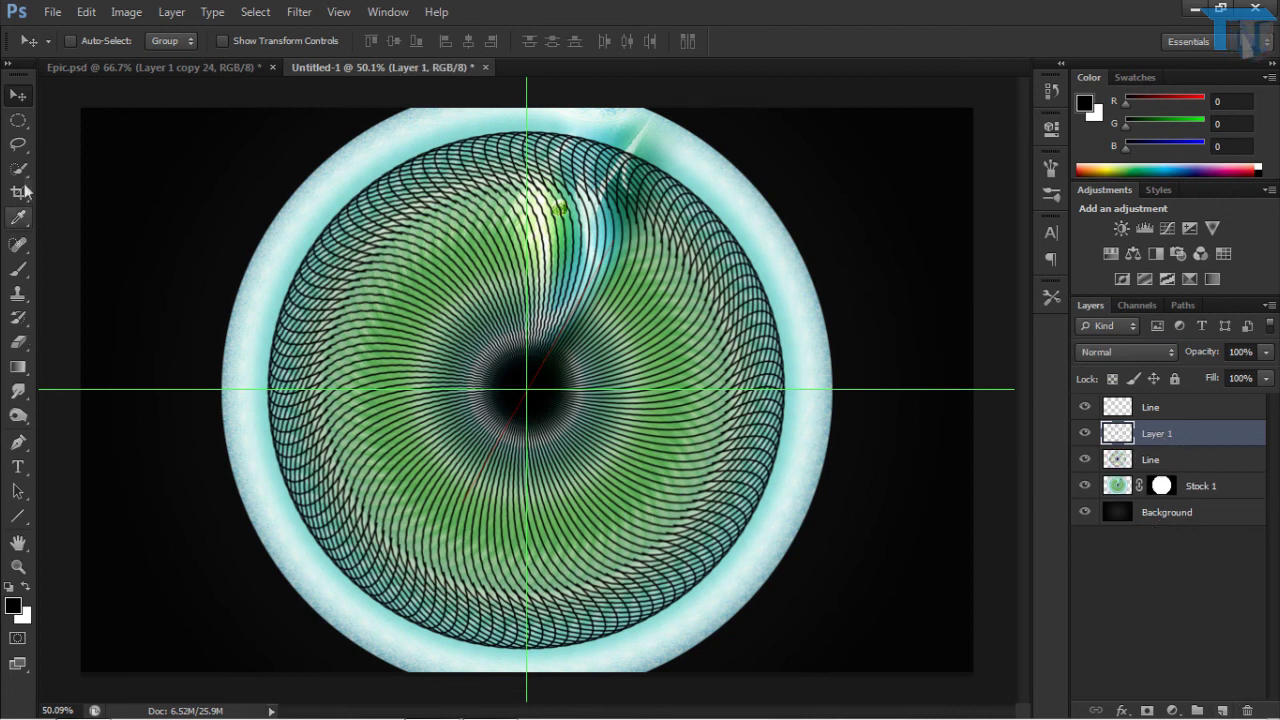
{"action": "left_click", "coordinate": [18, 120]}
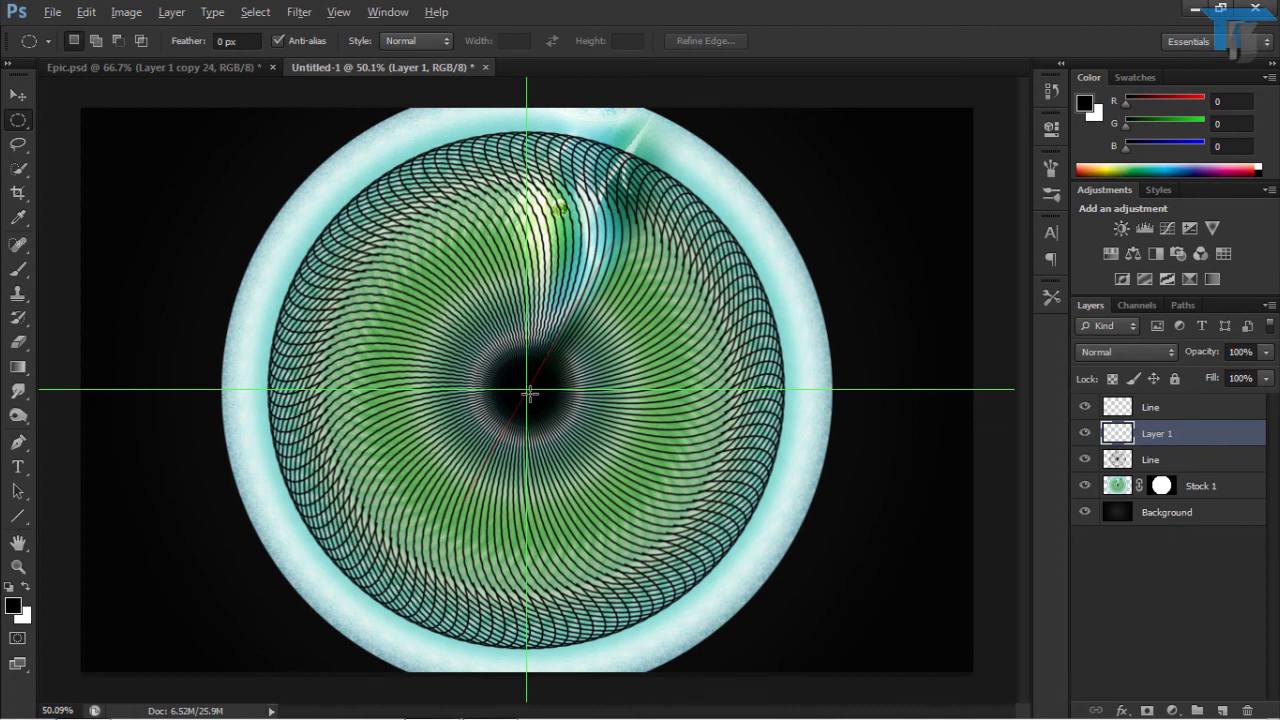
{"action": "left_click_drag", "start_coordinate": [527, 389], "coordinate": [461, 323]}
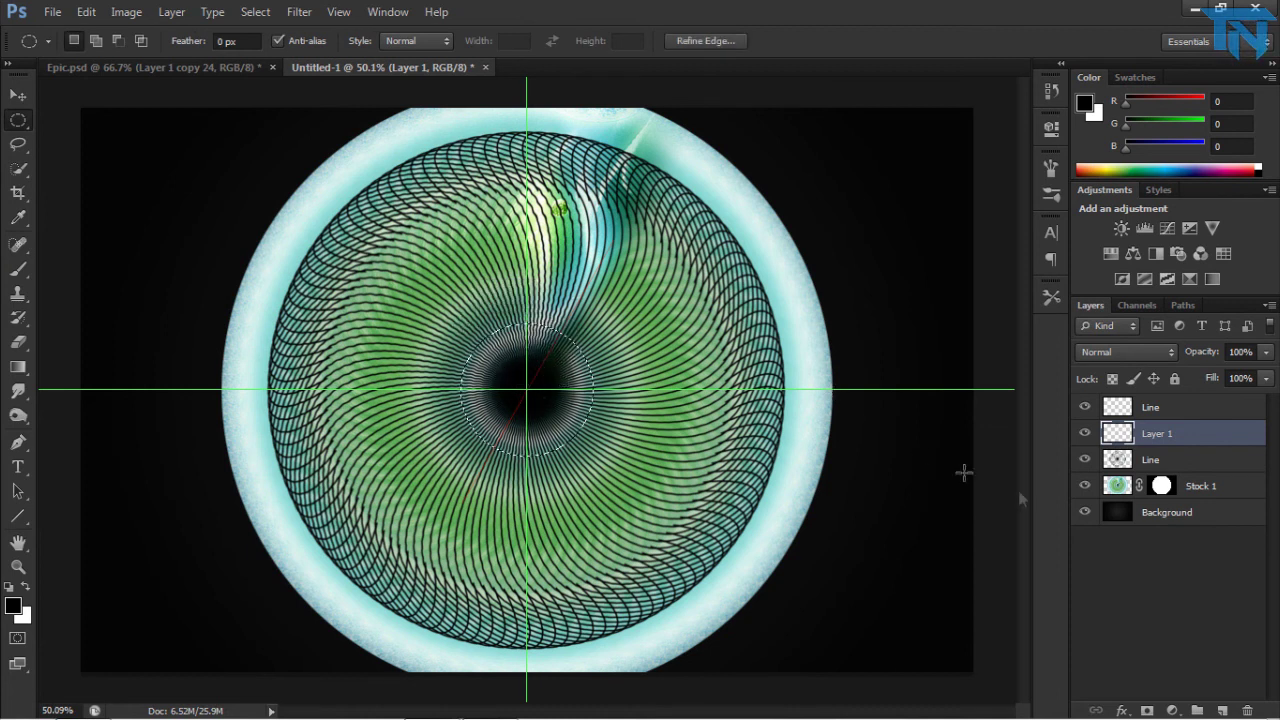
{"action": "left_click", "coordinate": [1150, 459]}
{"action": "key", "text": "Delete"}
{"action": "key", "text": "ctrl+d"}
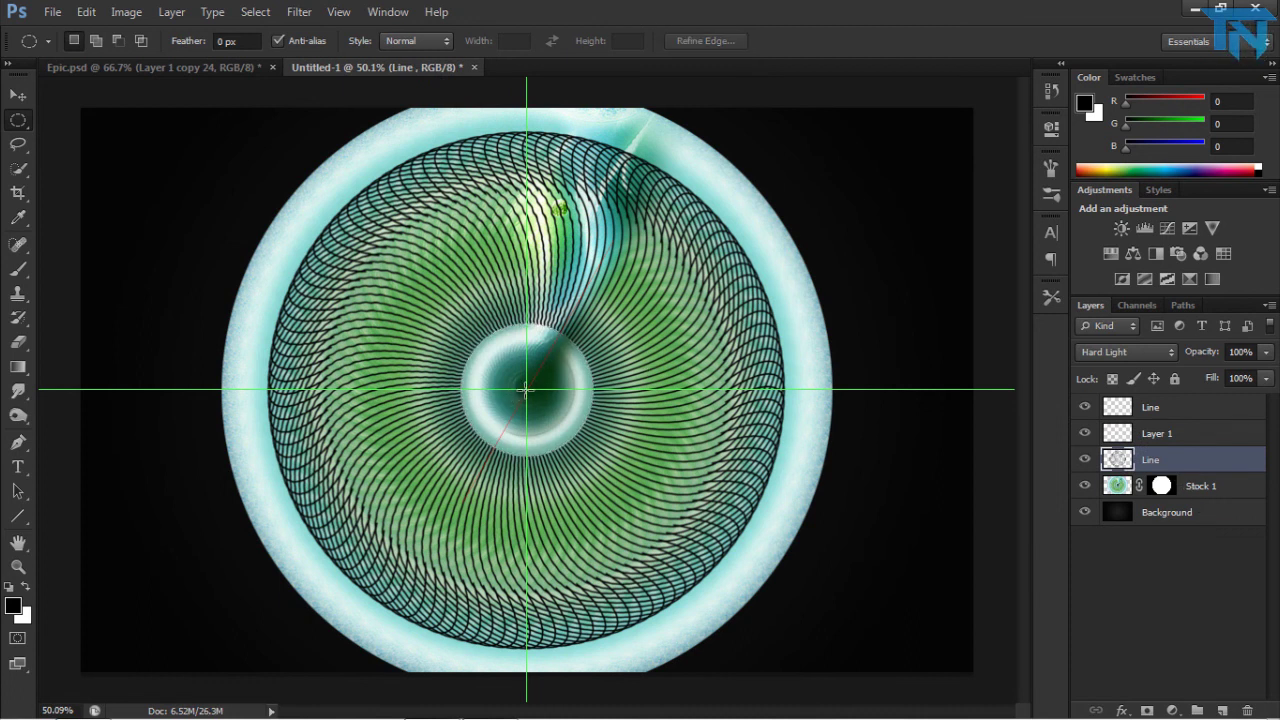
{"action": "left_click_drag", "start_coordinate": [527, 389], "coordinate": [257, 142]}
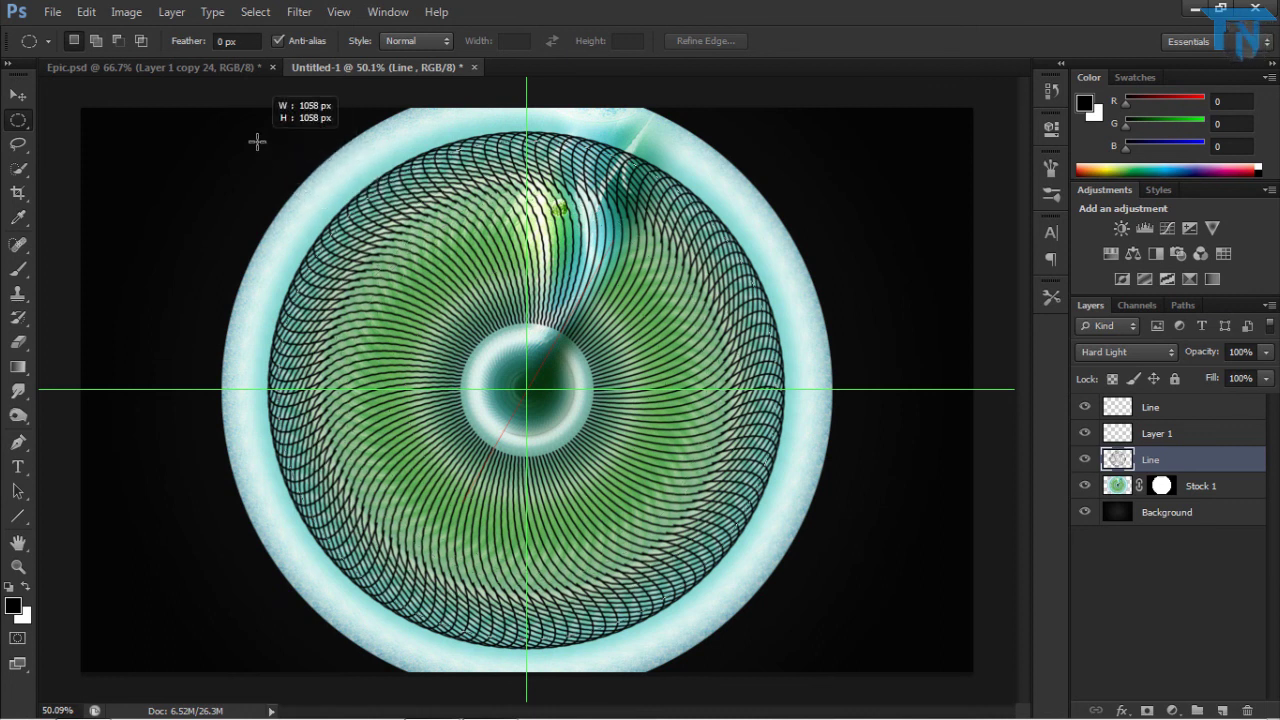
{"action": "left_click_drag", "start_coordinate": [257, 142], "coordinate": [300, 177]}
{"action": "key", "text": "Delete"}
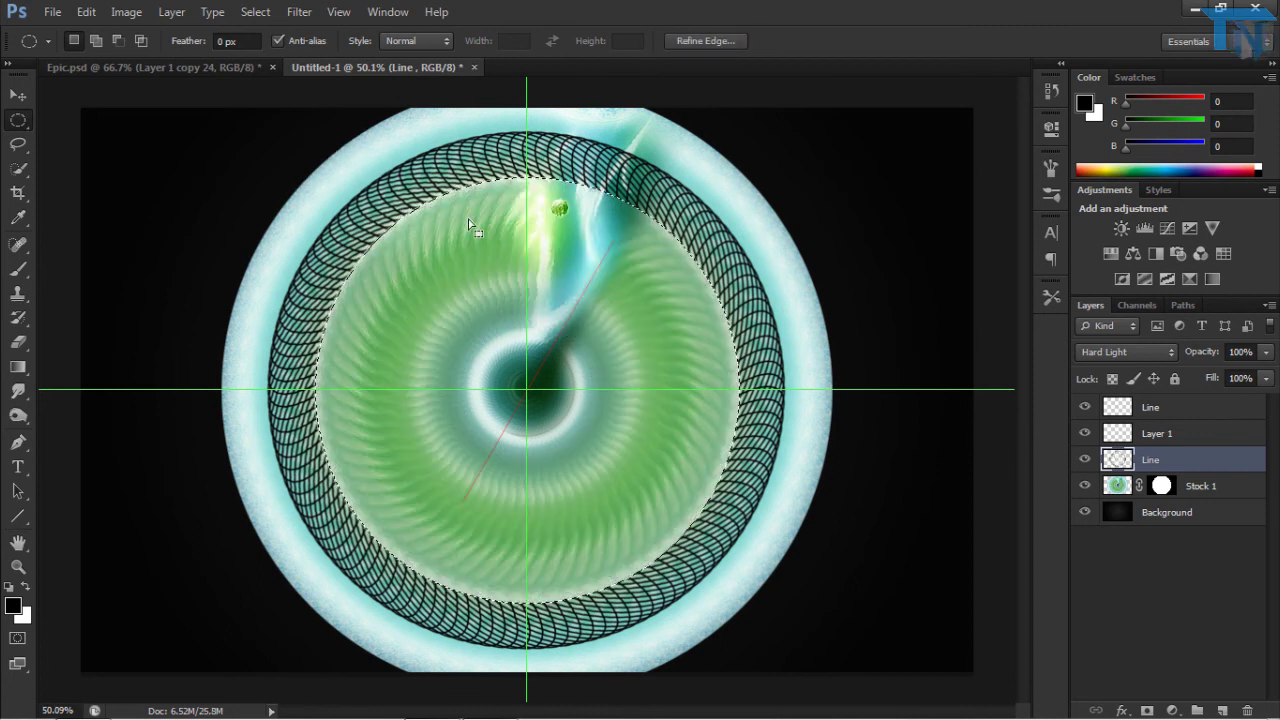
{"action": "key", "text": "ctrl+d"}
- Scale the remaining ring of strokes to about 119% around its centre
{"action": "key", "text": "ctrl+t"}
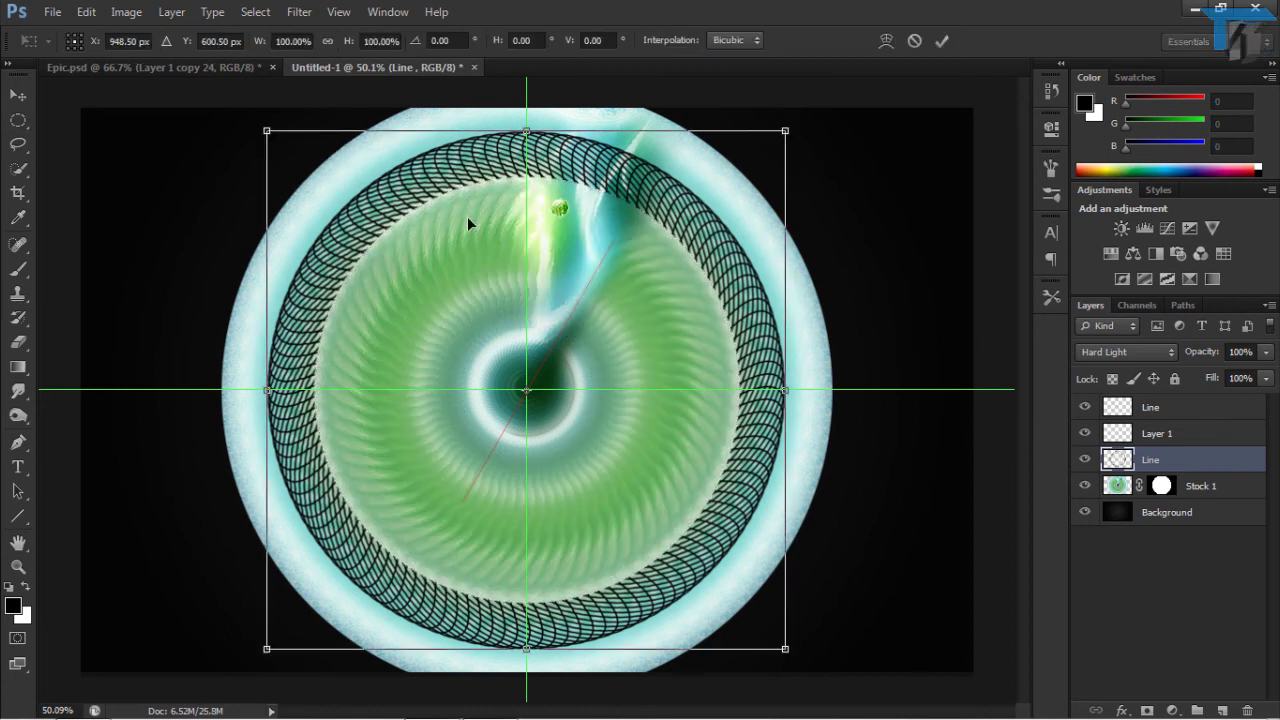
{"action": "left_click_drag", "start_coordinate": [257, 127], "coordinate": [209, 87]}
{"action": "key", "text": "Return"}
{"action": "key", "text": "m"}
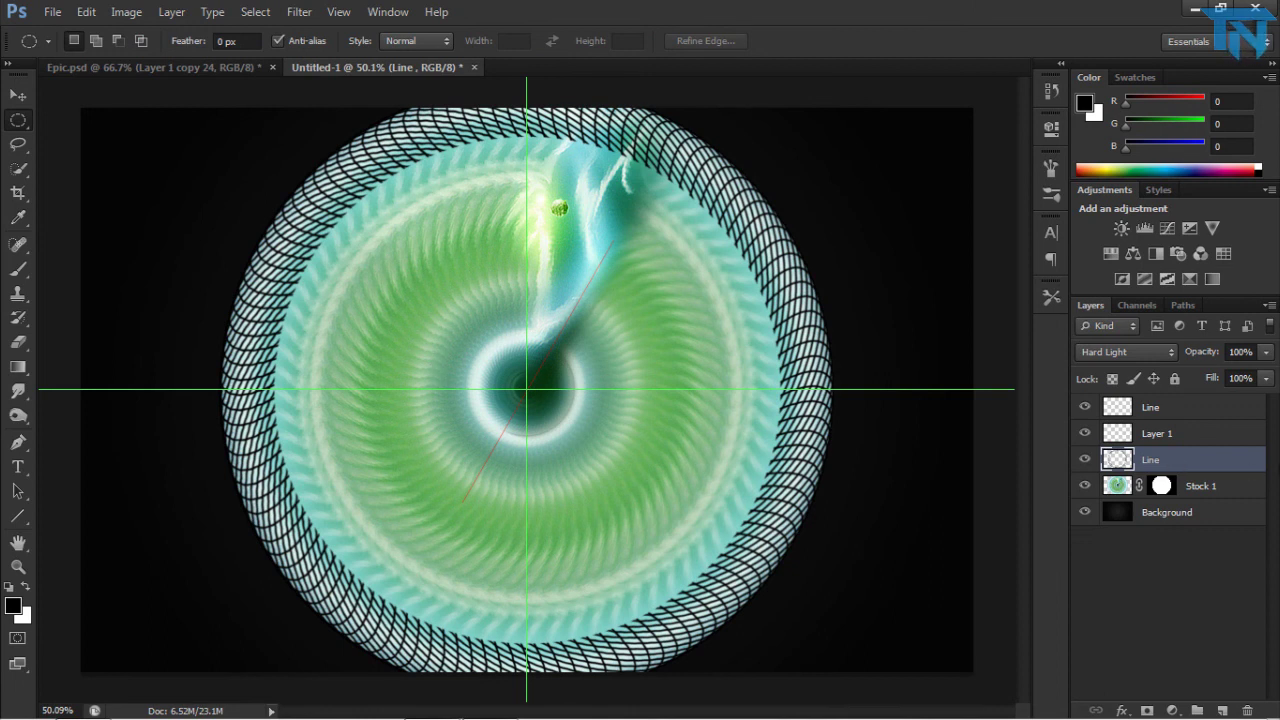
- Give the ring's Line layer a Gradient Overlay with both stops sampled from the image's greens
{"action": "double_click", "coordinate": [1238, 467]}
{"action": "left_click", "coordinate": [699, 379]}
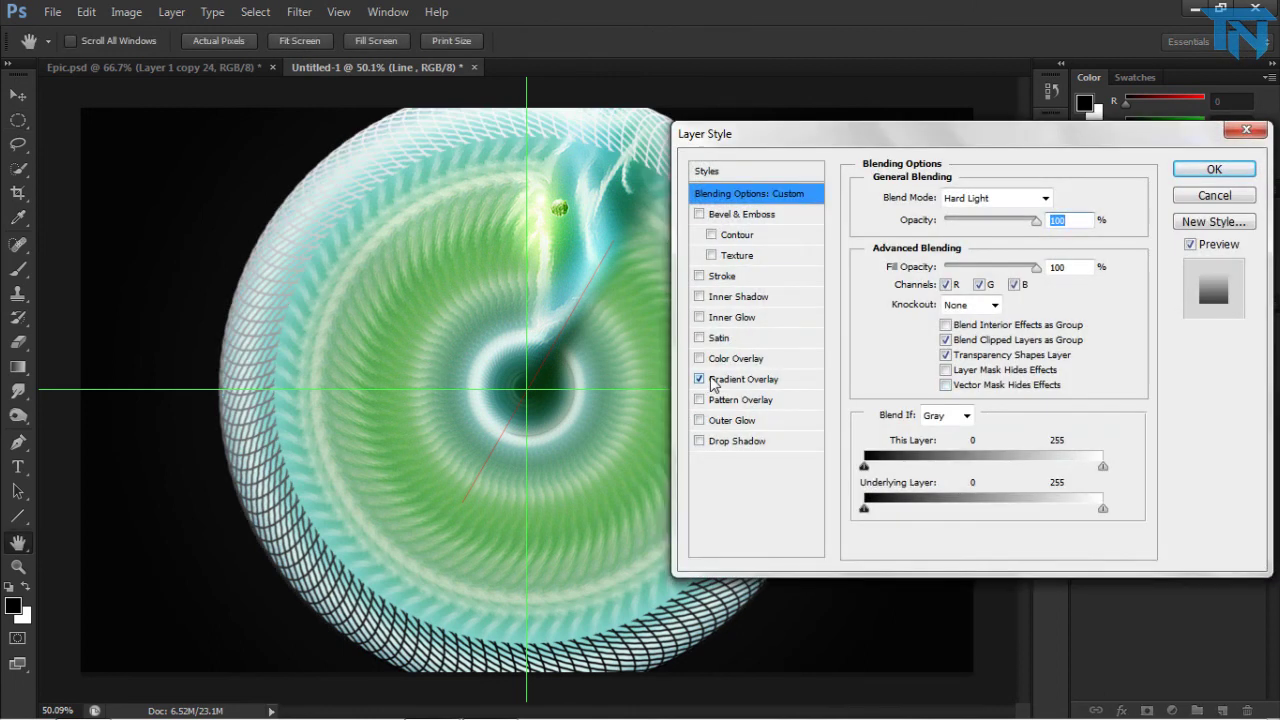
{"action": "left_click", "coordinate": [742, 379]}
{"action": "left_click", "coordinate": [978, 241]}
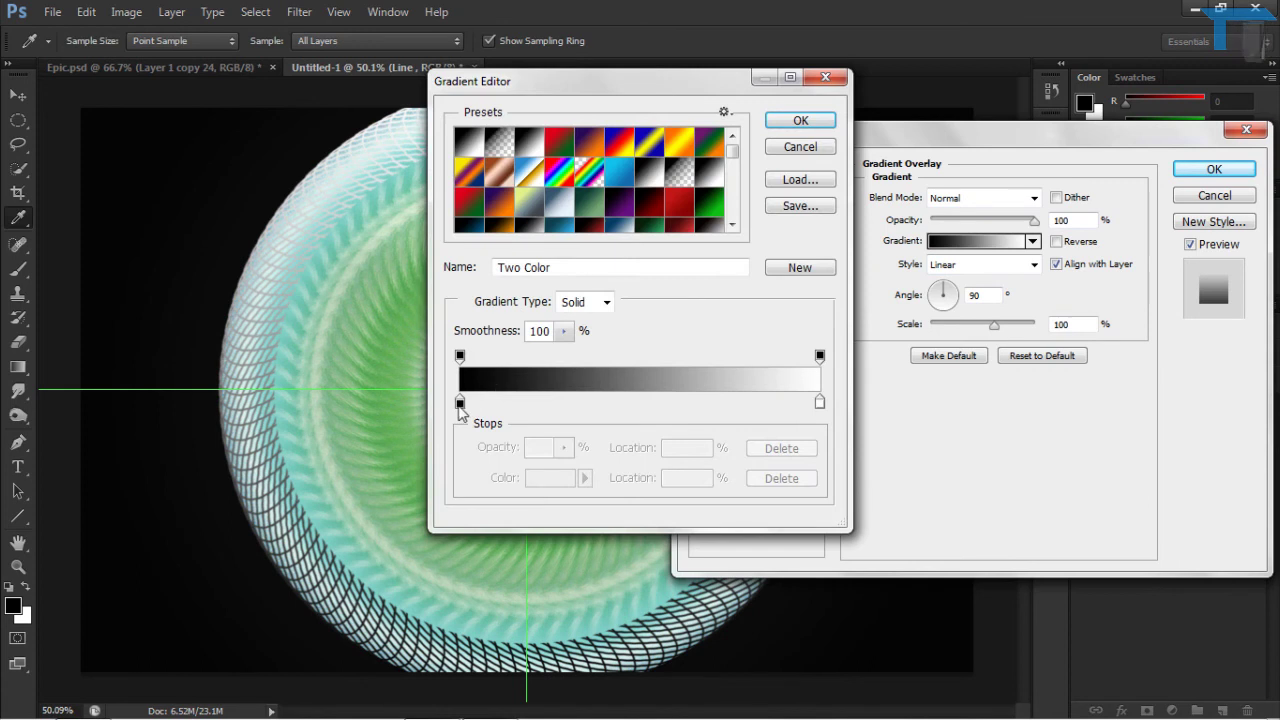
{"action": "left_click", "coordinate": [459, 401]}
{"action": "left_click", "coordinate": [390, 394]}
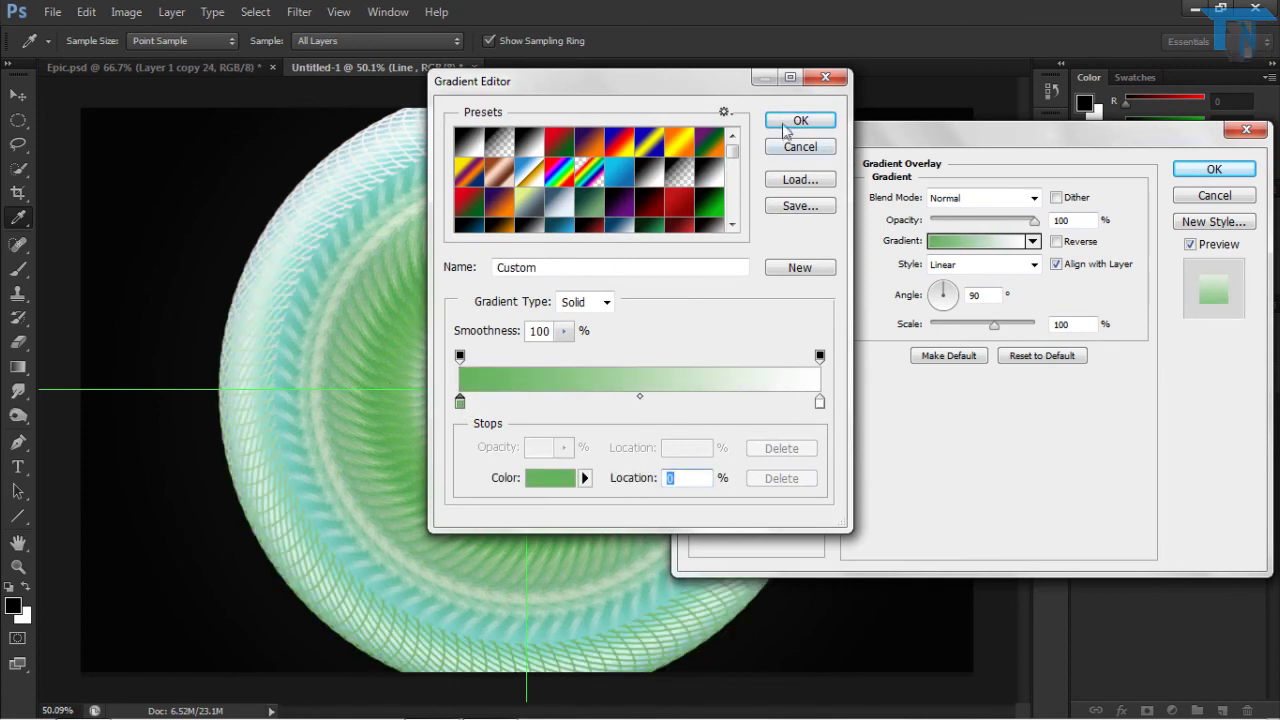
{"action": "left_click", "coordinate": [800, 121]}
{"action": "left_click", "coordinate": [977, 245]}
{"action": "left_click", "coordinate": [820, 401]}
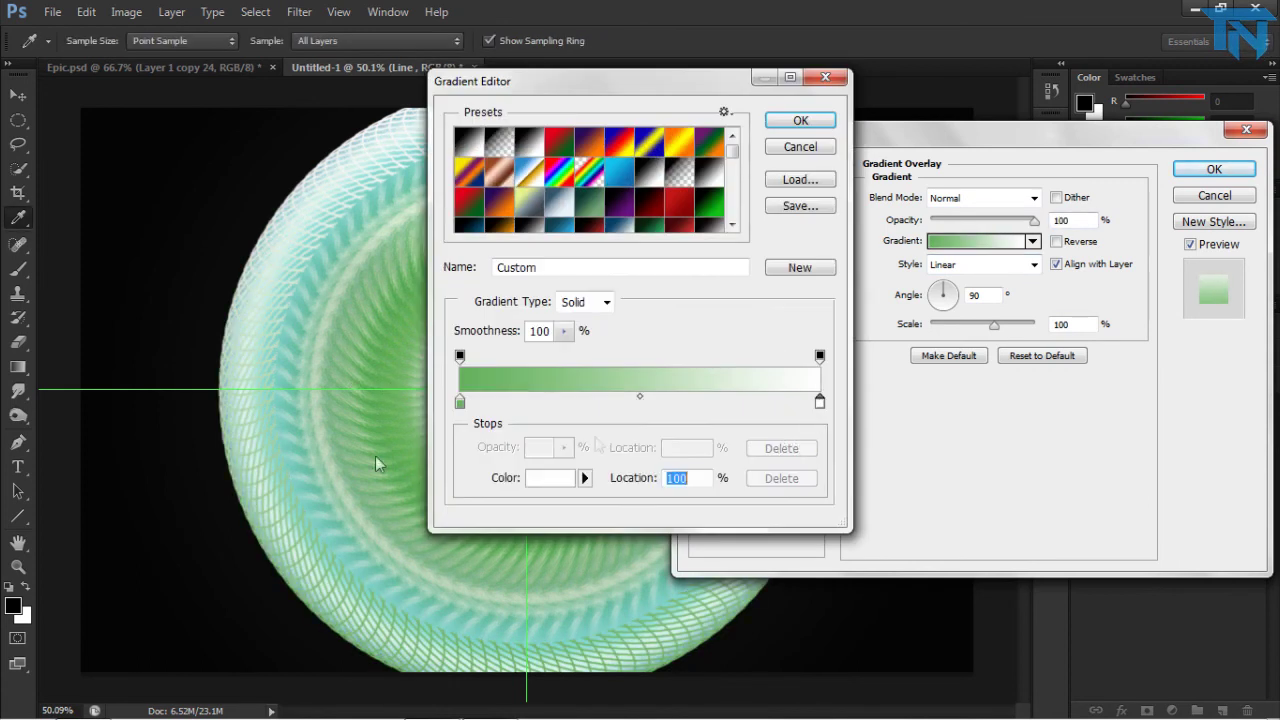
{"action": "left_click", "coordinate": [309, 472]}
{"action": "left_click", "coordinate": [800, 121]}
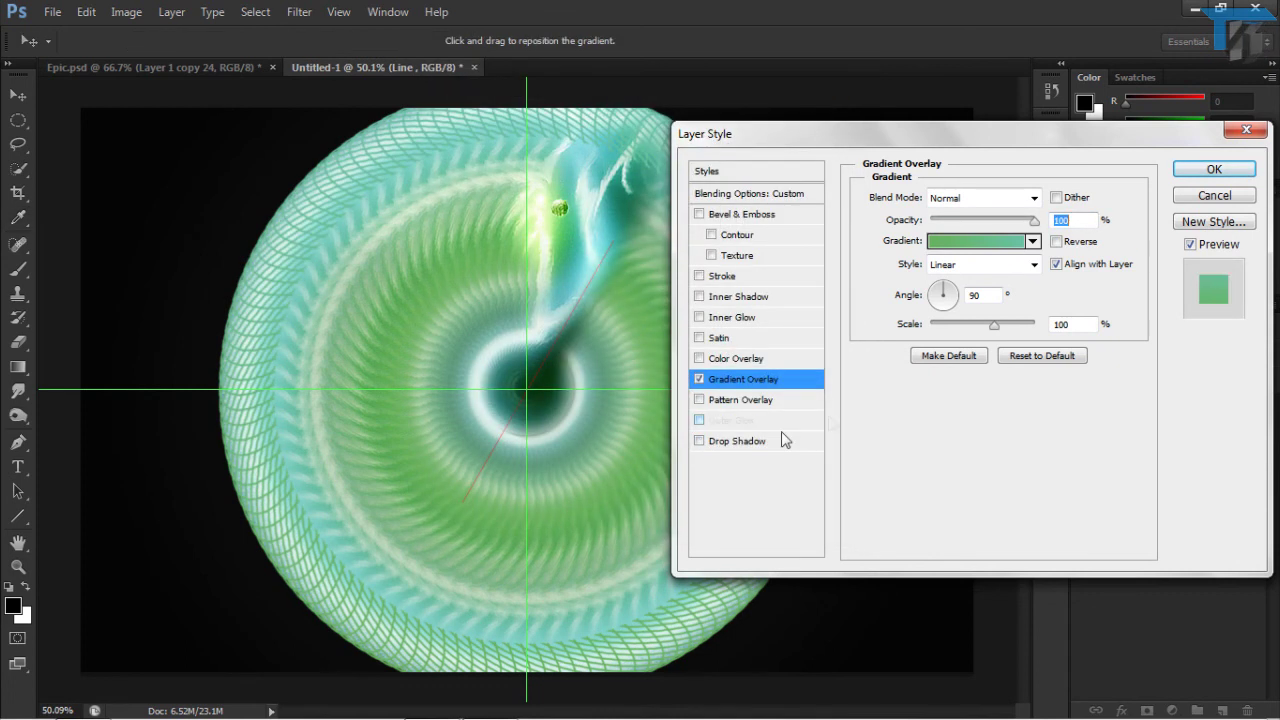
- Add a Drop Shadow with distance and size 2, opacity 50%, and its own 90° angle
{"action": "left_click", "coordinate": [699, 441]}
{"action": "left_click", "coordinate": [726, 445]}
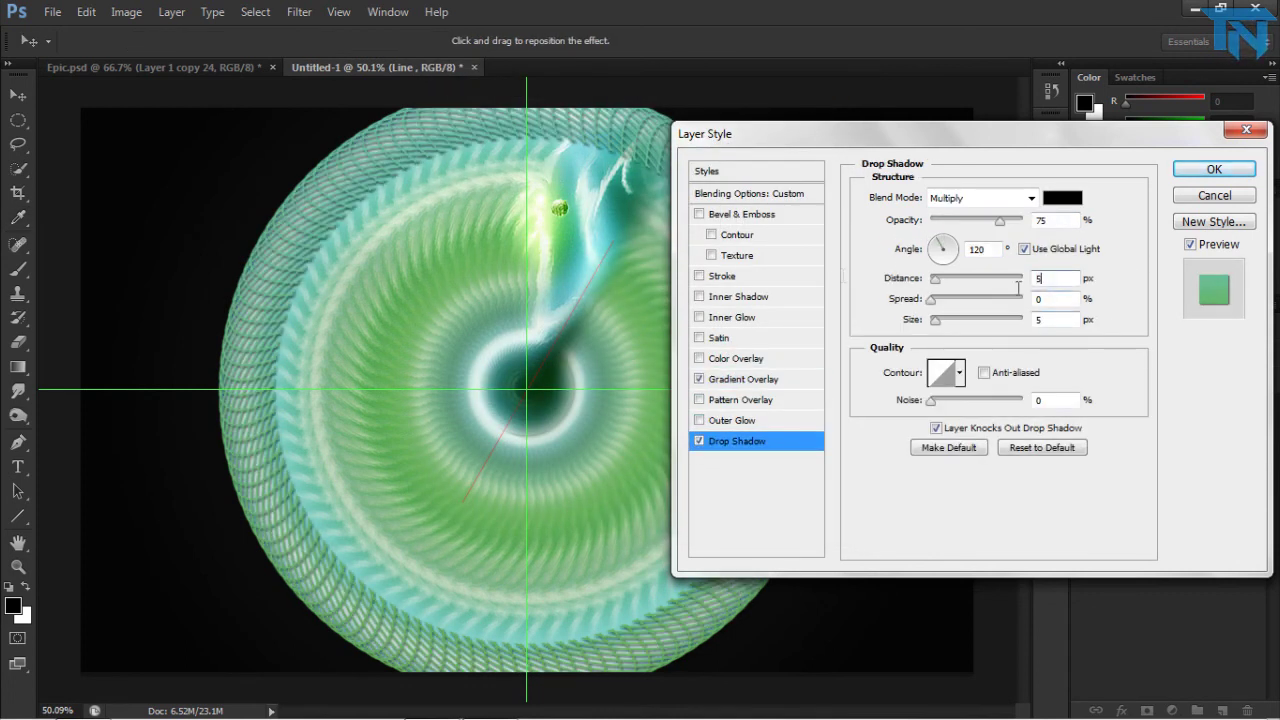
{"action": "key", "text": "Down"}
{"action": "key", "text": "Down"}
{"action": "key", "text": "Down"}
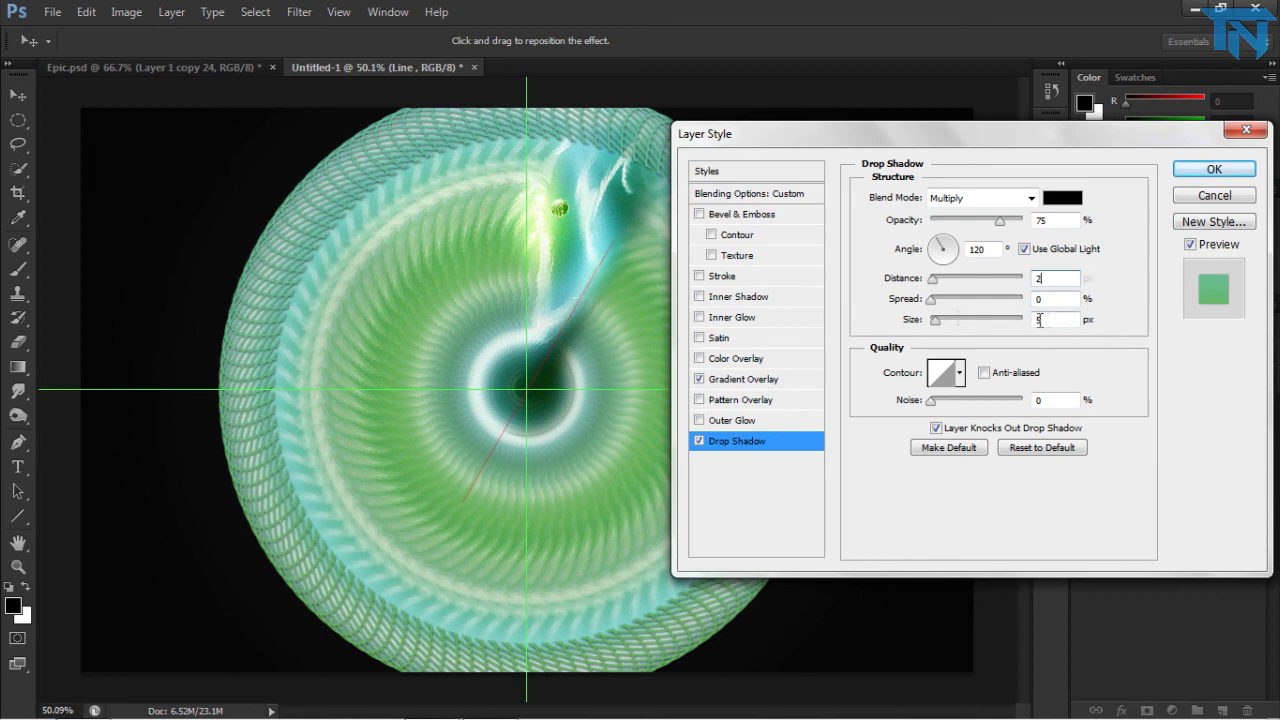
{"action": "type", "text": "2"}
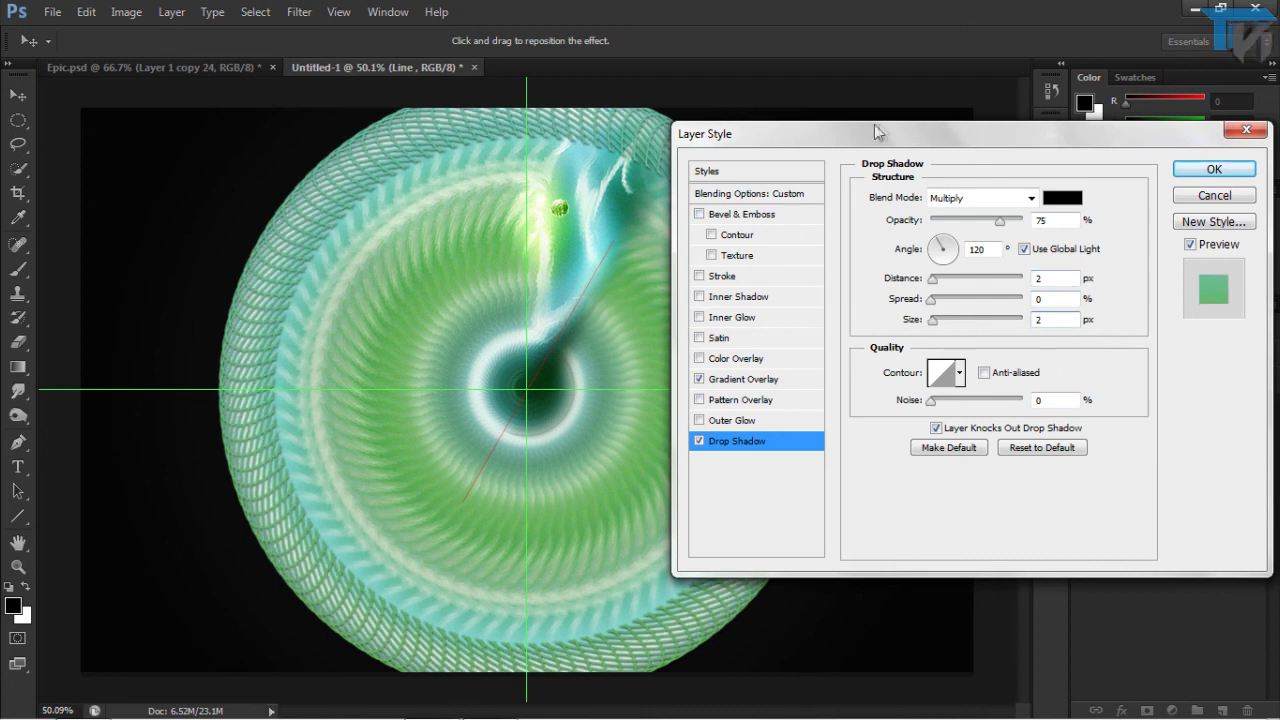
{"action": "left_click", "coordinate": [1045, 220]}
{"action": "type", "text": "50"}
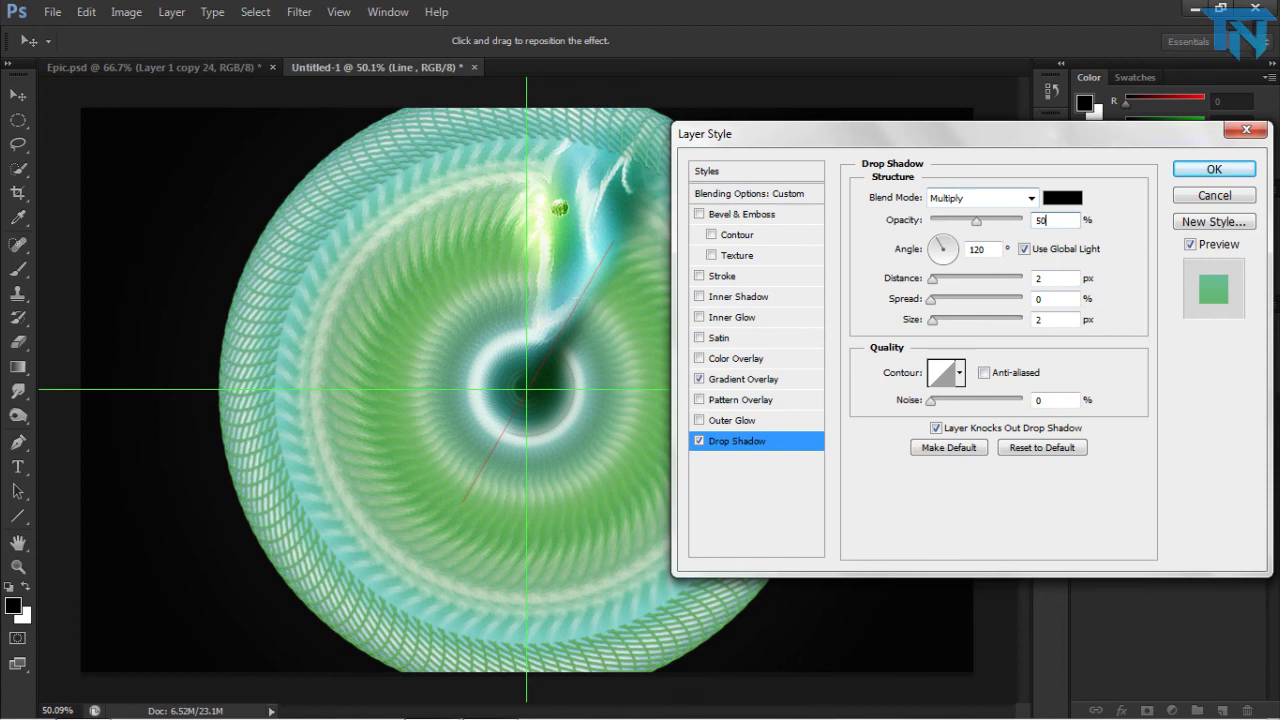
{"action": "left_click", "coordinate": [1023, 249]}
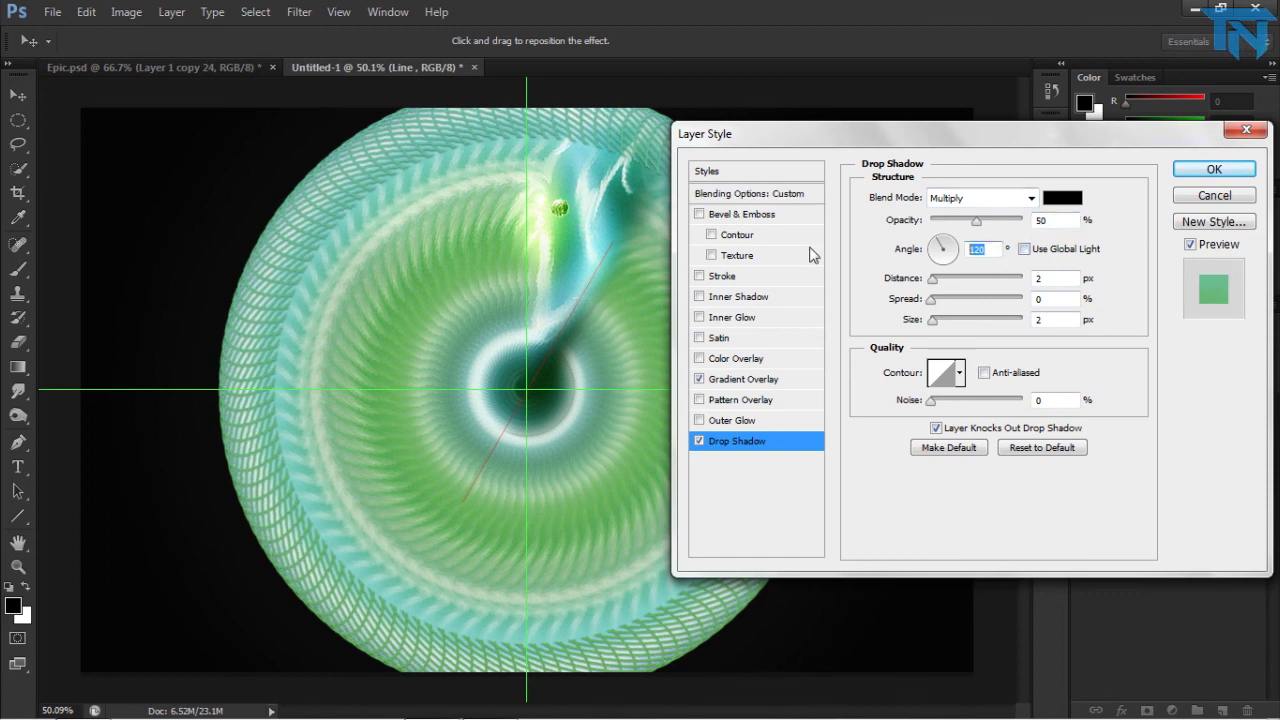
{"action": "type", "text": "9"}
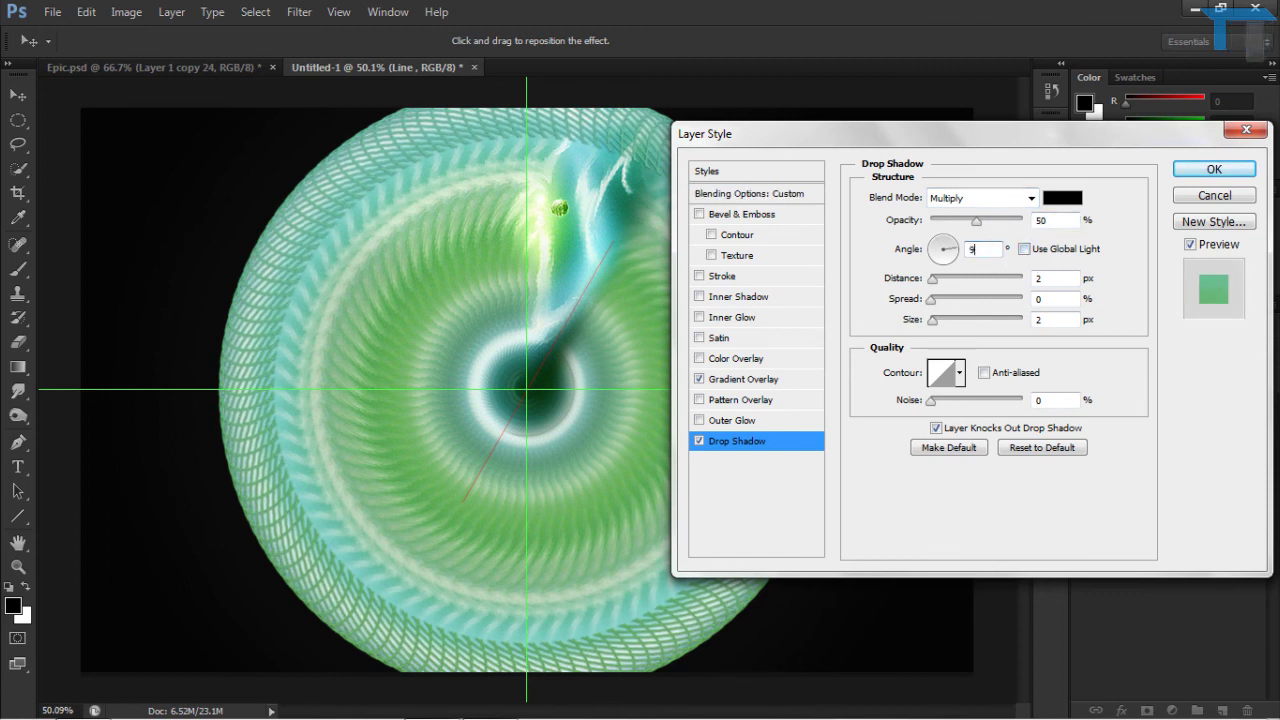
{"action": "type", "text": "90"}
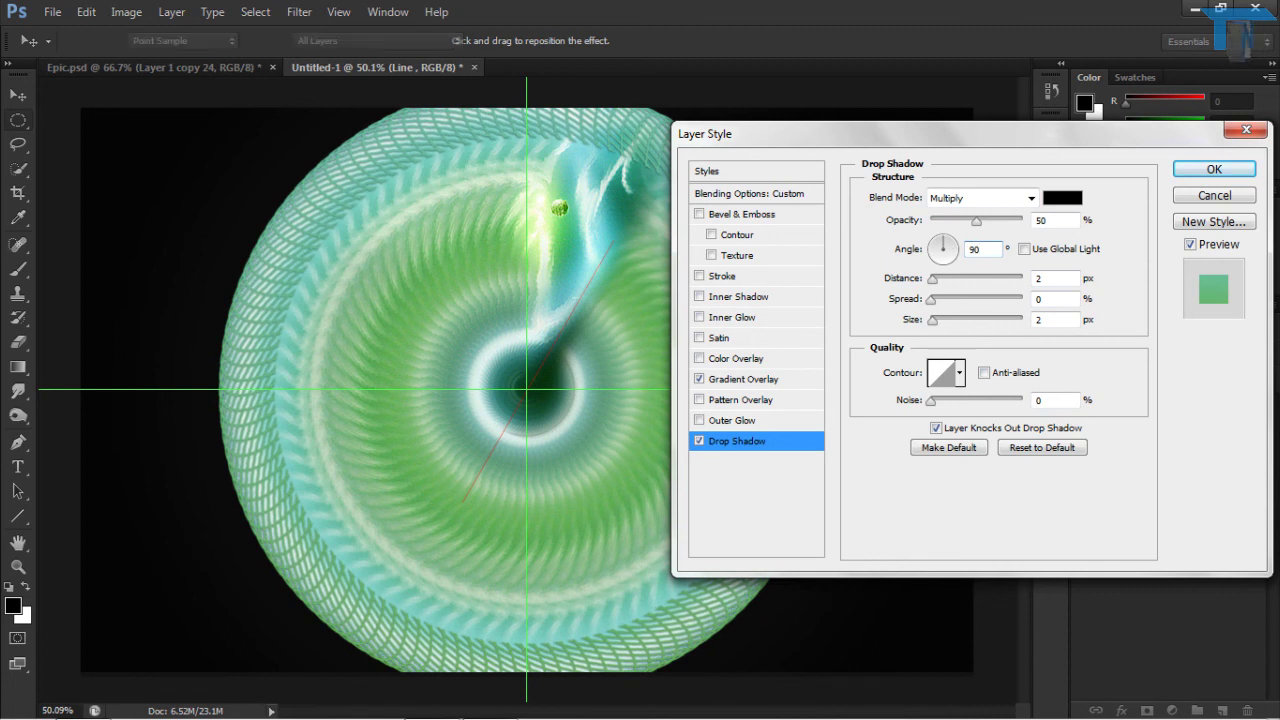
{"action": "key", "text": "Return"}
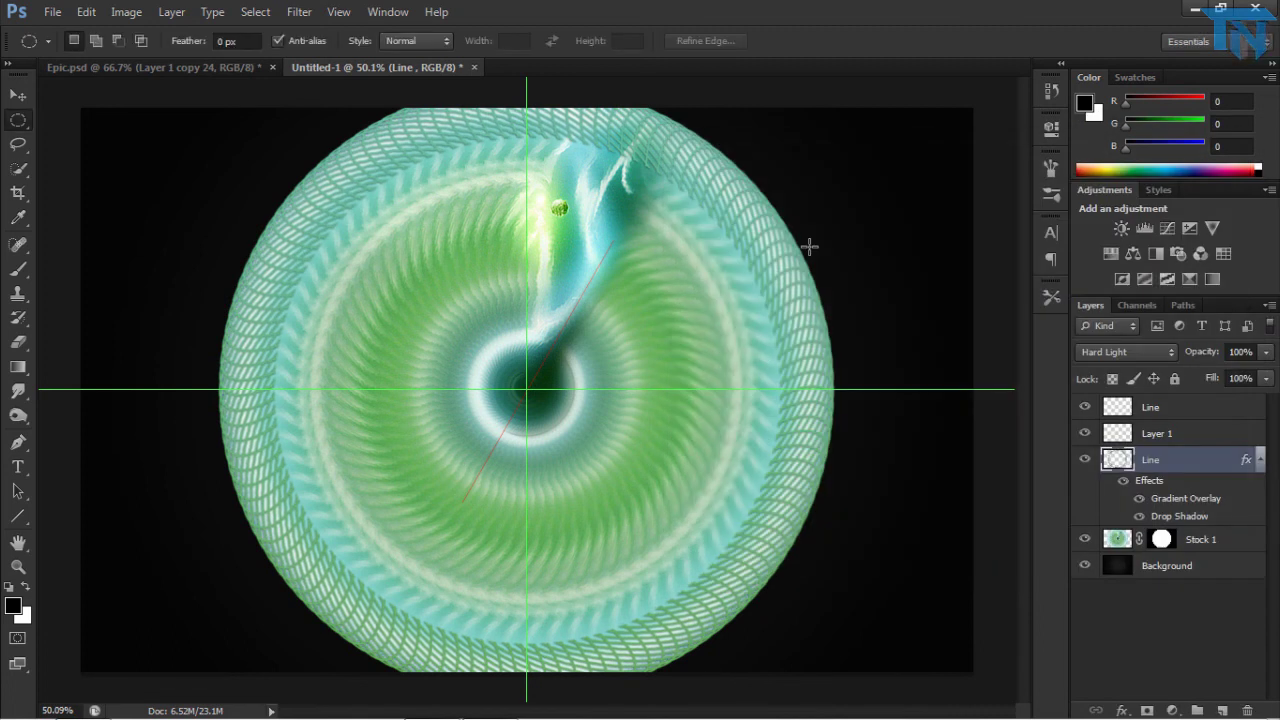
- Hide the thin red Line layer and merge the ring's Line, Layer 1 and Stock 1 into one layer
{"action": "left_click", "coordinate": [1104, 410]}
{"action": "left_click", "coordinate": [1087, 408]}
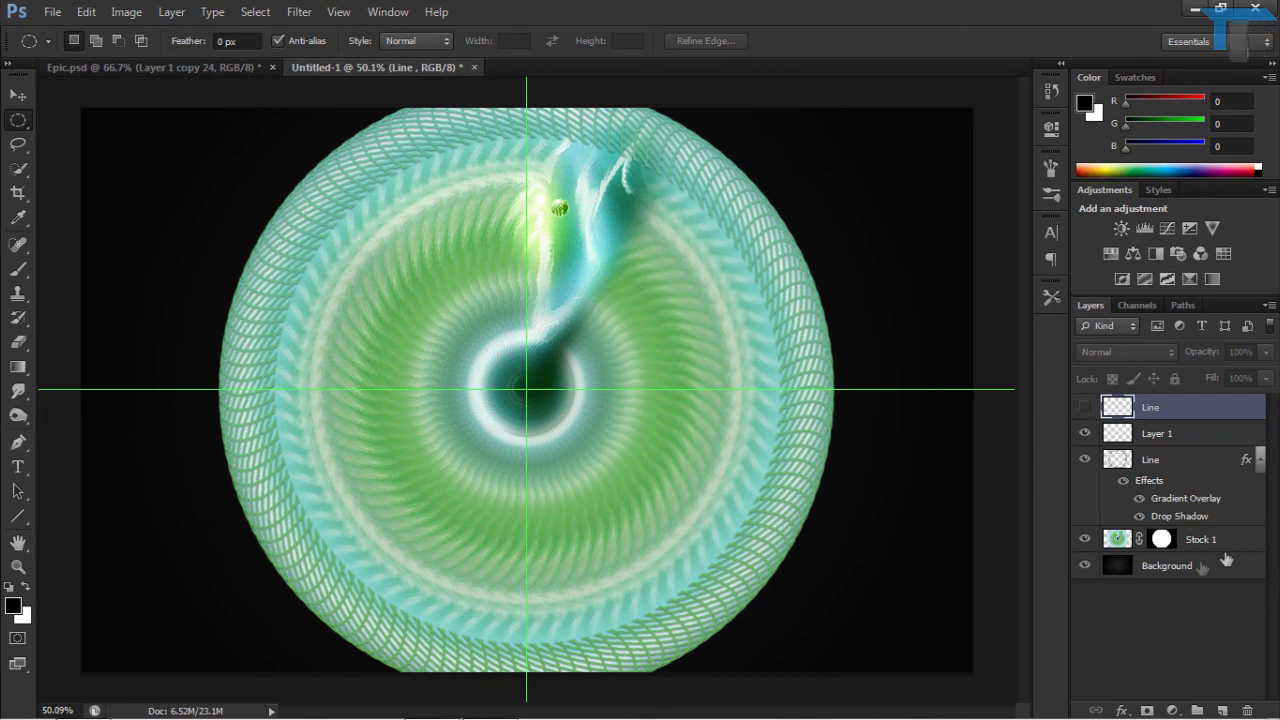
{"action": "left_click", "coordinate": [1228, 545], "text": "shift"}
{"action": "left_click", "coordinate": [1198, 462]}
{"action": "left_click", "coordinate": [1170, 436], "text": "ctrl"}
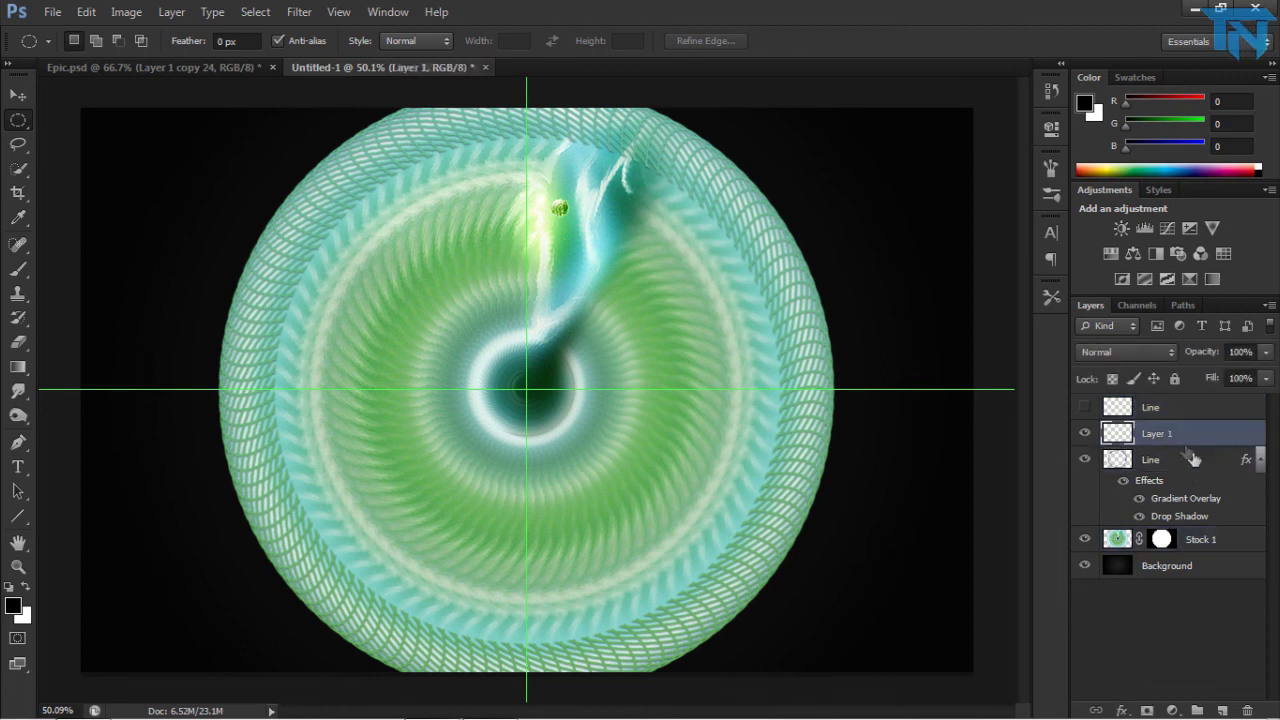
{"action": "left_click", "coordinate": [1228, 540], "text": "ctrl"}
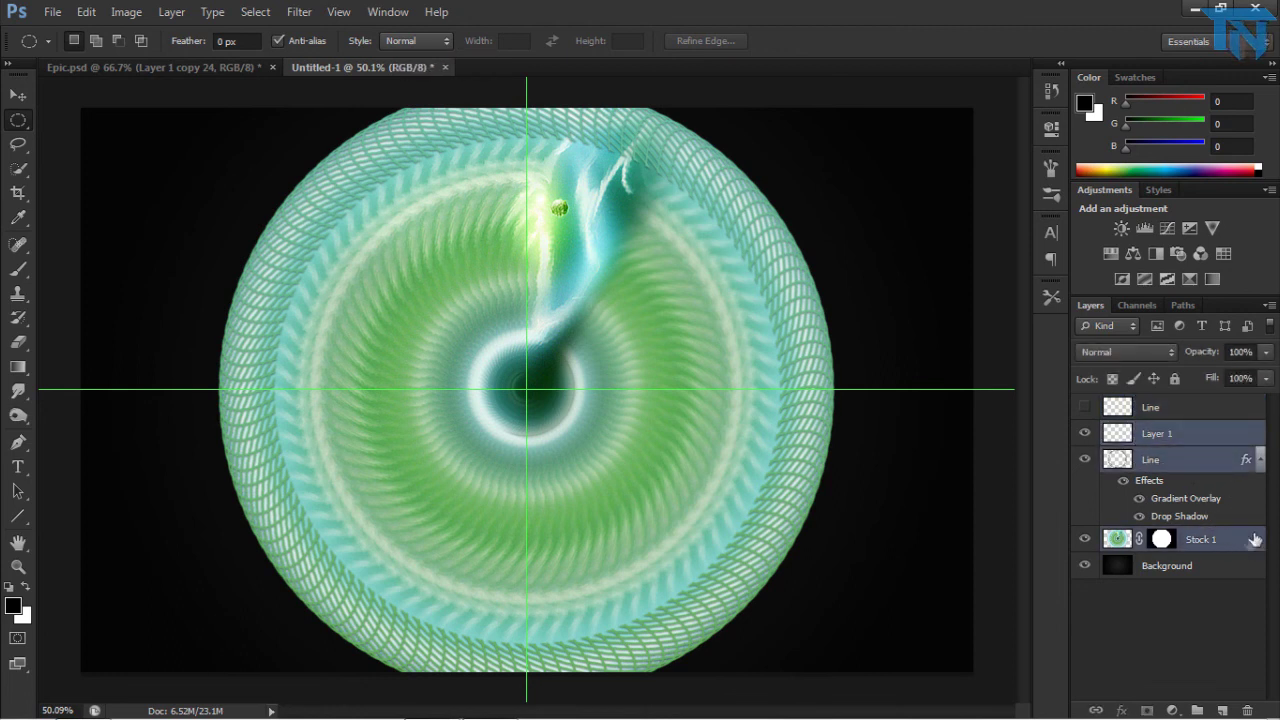
{"action": "key", "text": "ctrl+e"}
- Set the merged layer's Blend If underlying slider to 102 and its opacity to 75%
{"action": "double_click", "coordinate": [1230, 435]}
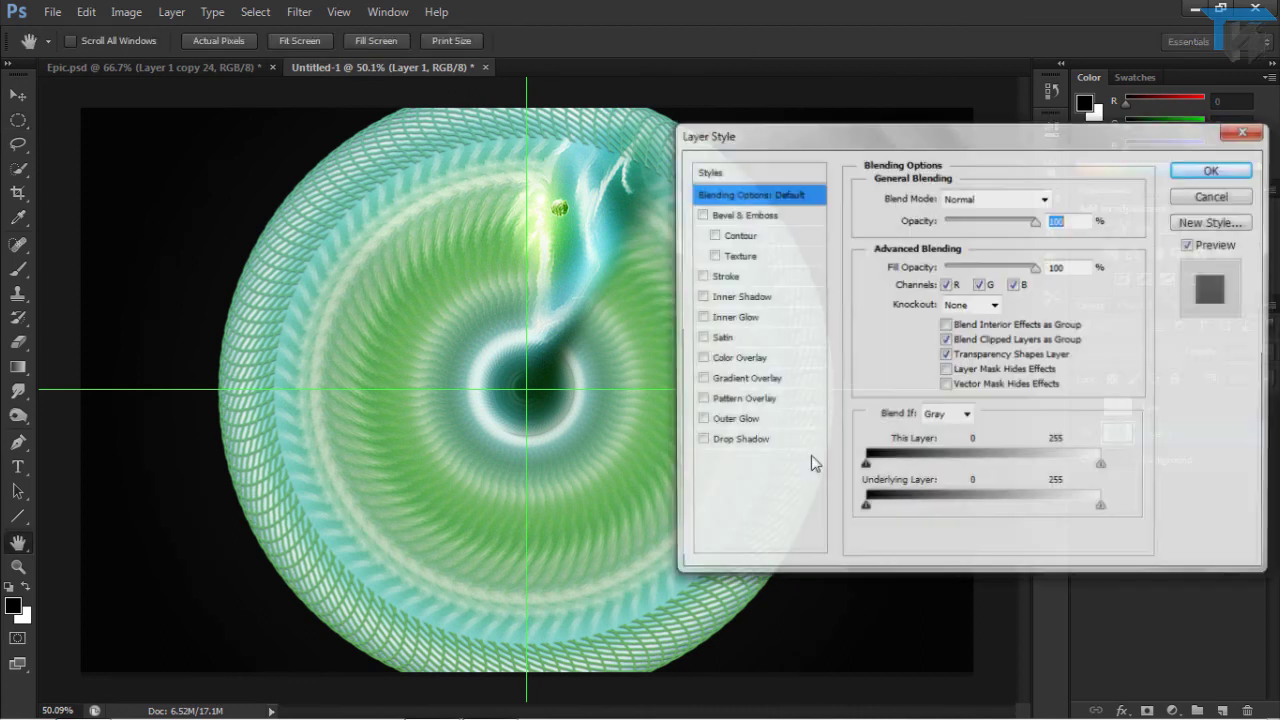
{"action": "left_click_drag", "start_coordinate": [864, 509], "coordinate": [962, 512]}
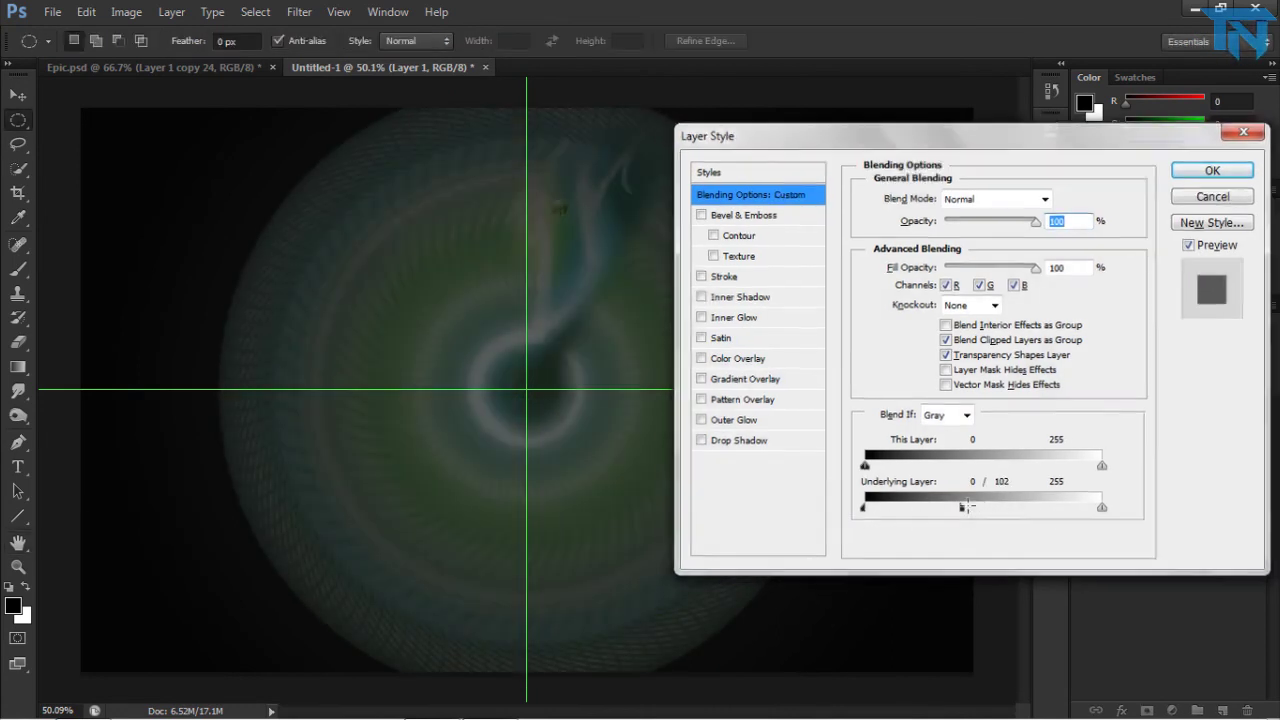
{"action": "key", "text": "Return"}
{"action": "left_click", "coordinate": [1250, 354]}
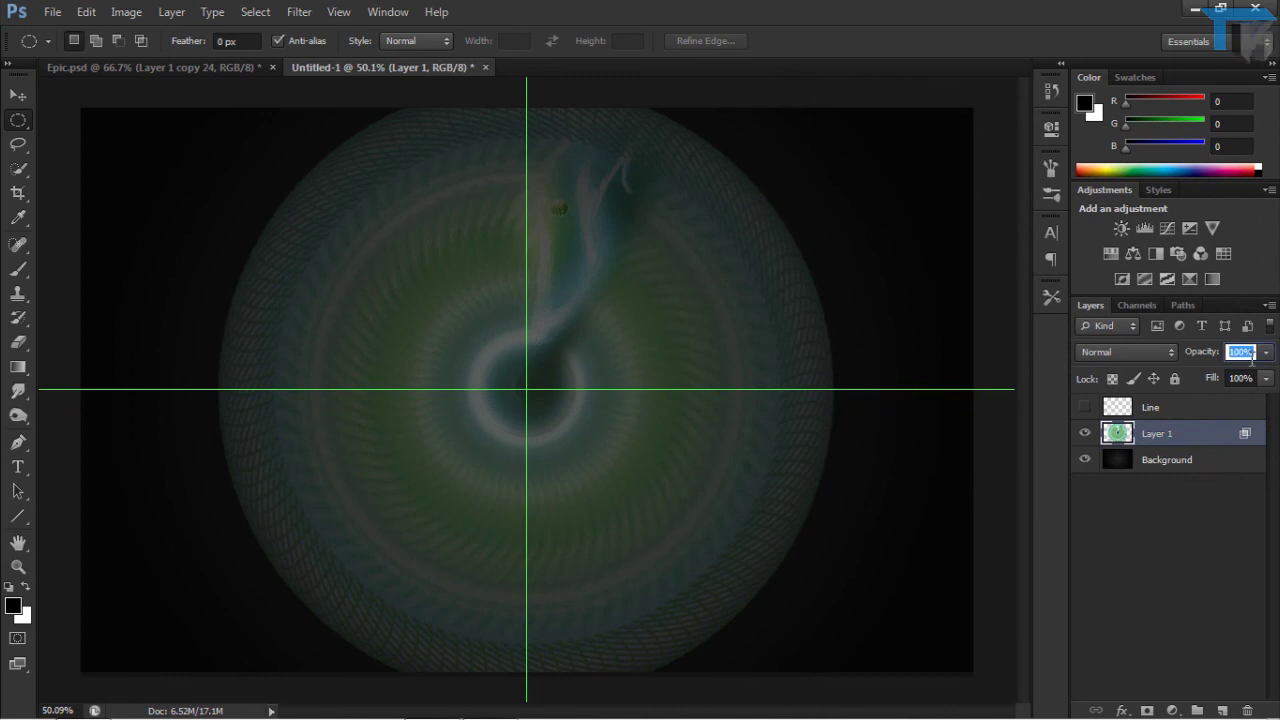
{"action": "type", "text": "75"}
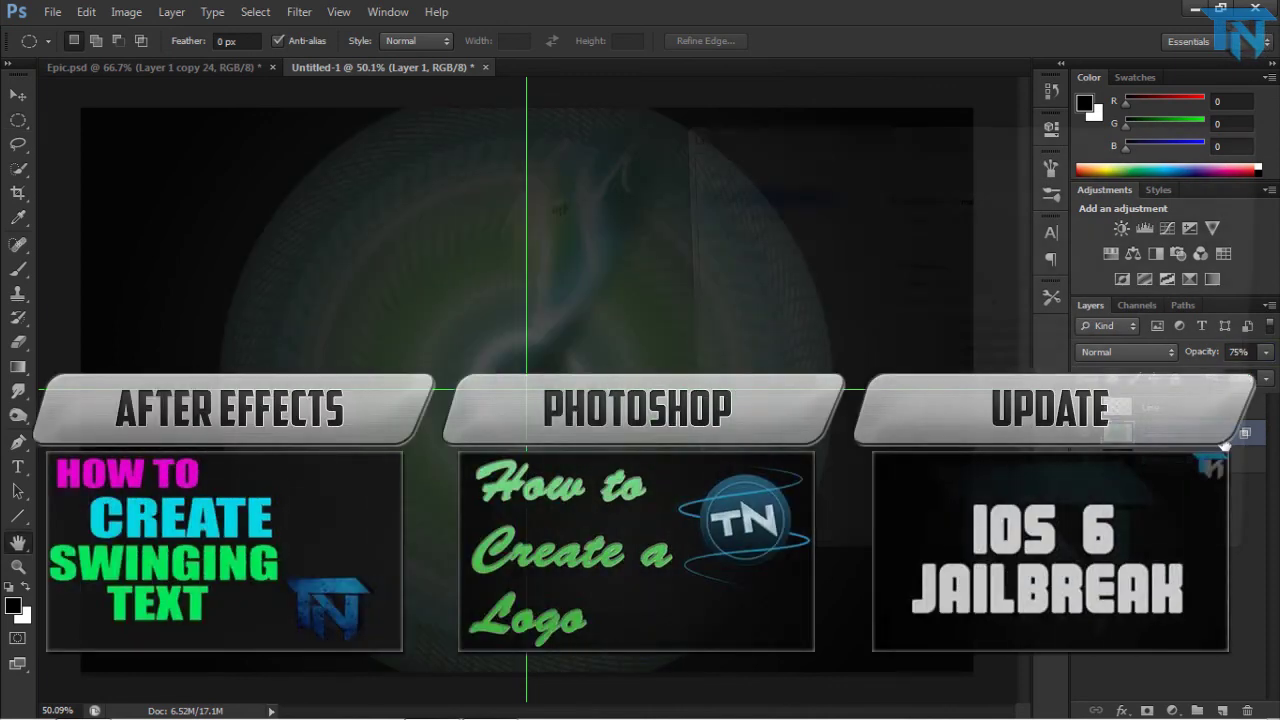
{"action": "double_click", "coordinate": [1225, 445]}
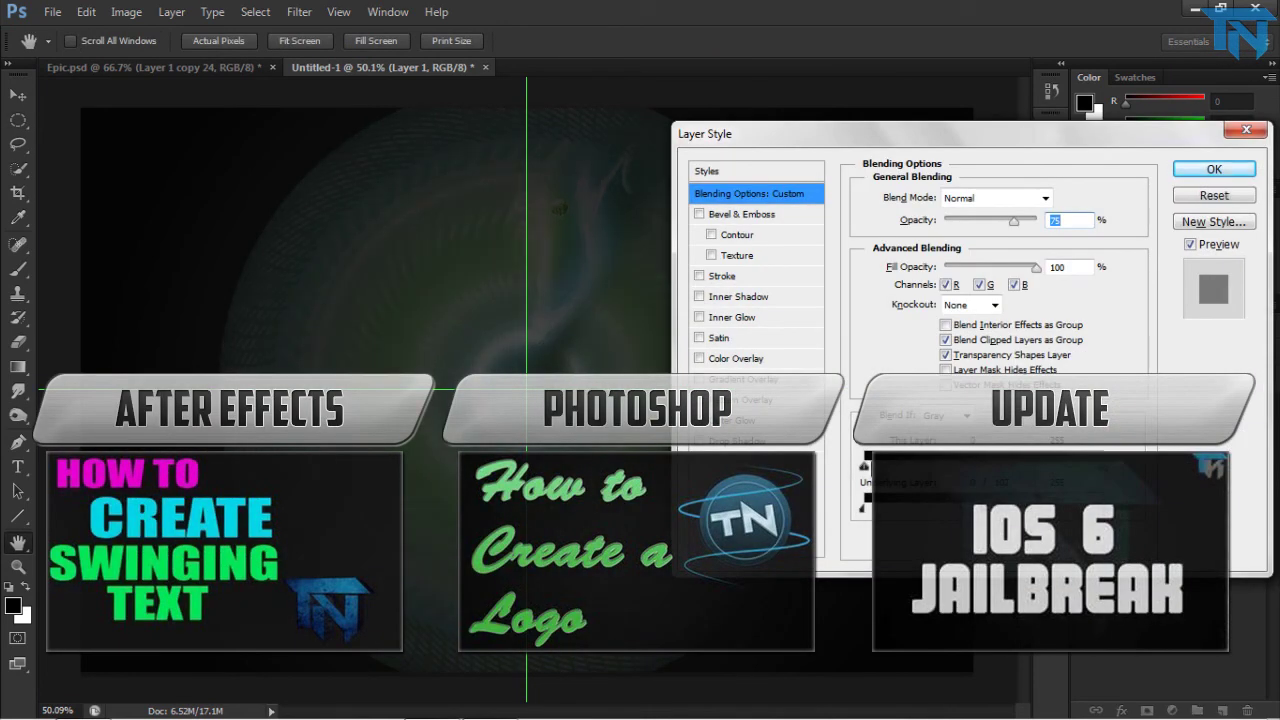
{"action": "key", "text": "Return"}
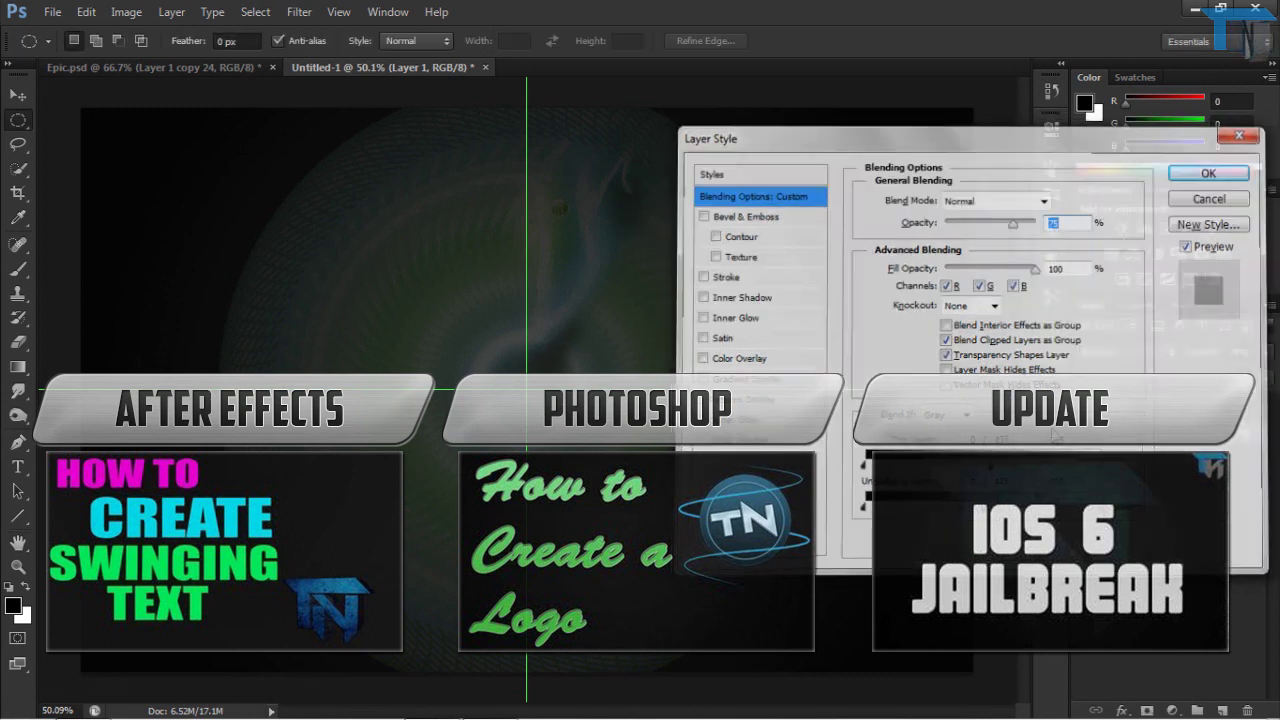